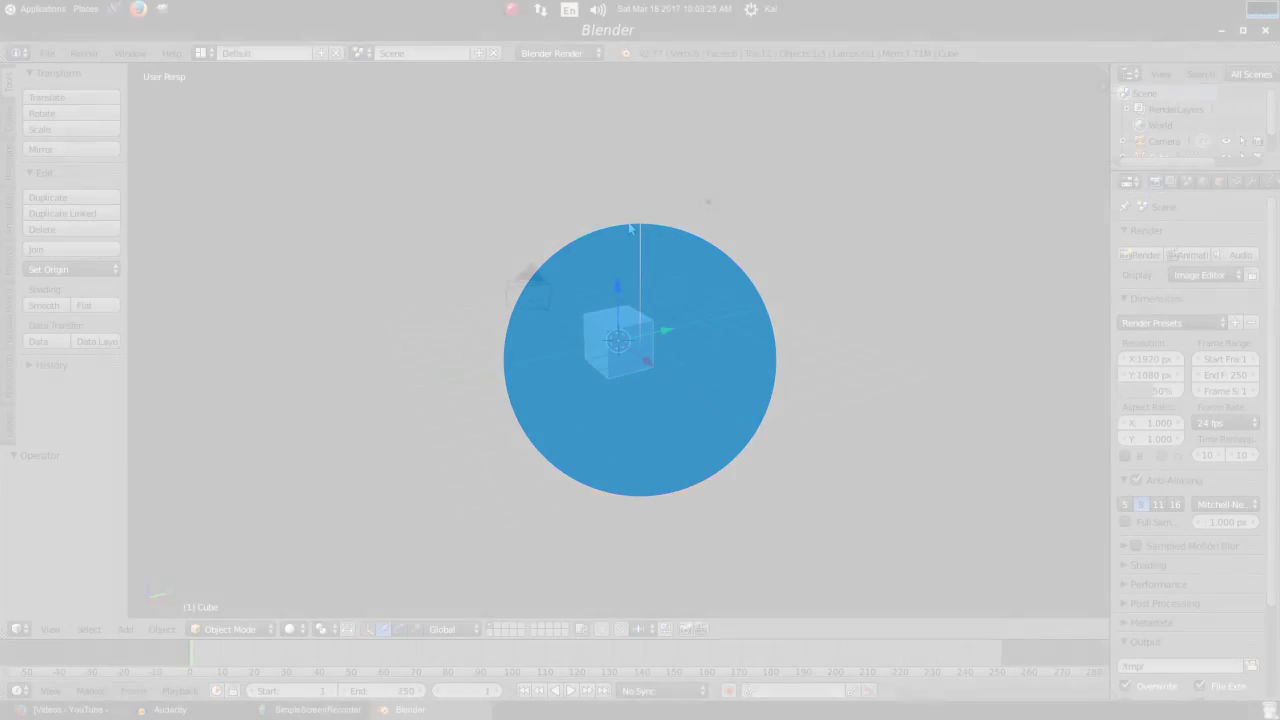
Step: Delete the default cube, camera and lamp from the scene
key("x")
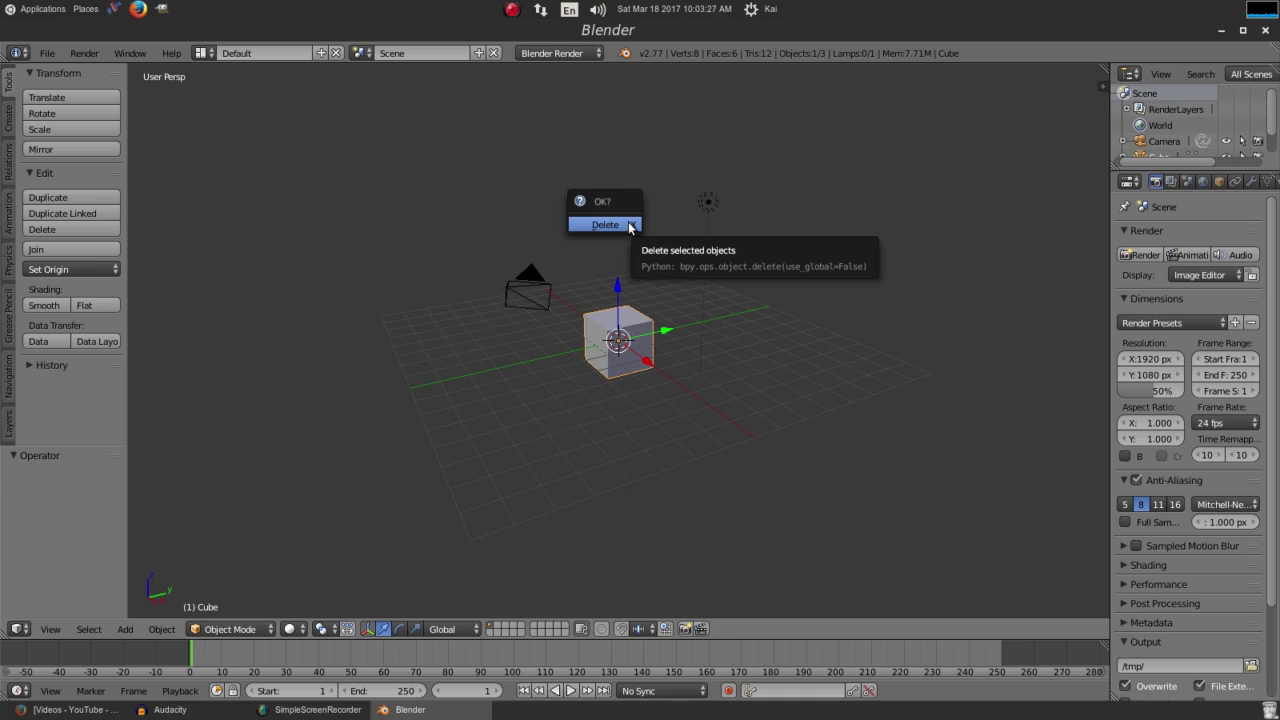
left_click(630, 225)
right_click(528, 290)
key("x")
left_click(525, 274)
right_click(708, 204)
key("x")
left_click(704, 215)
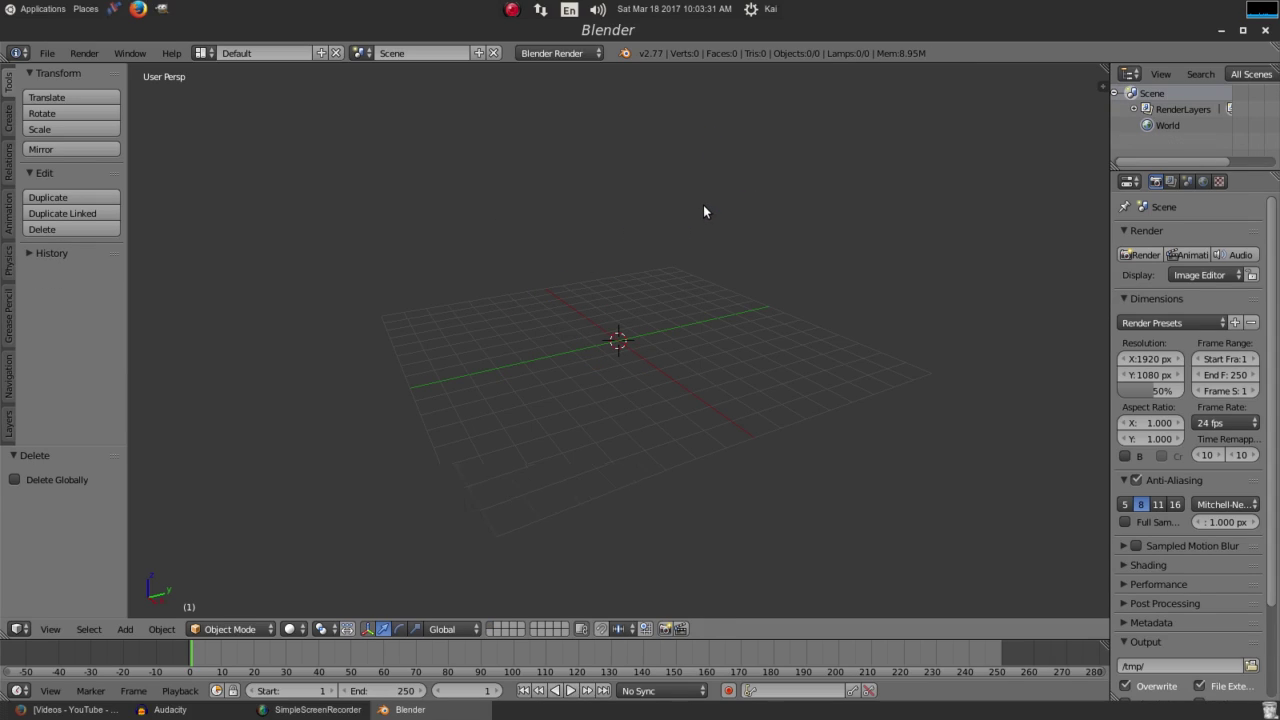
Step: Add a new camera facing along the Y axis and move it back about 10.26 units in negative Y
key("KP_1")
left_click(9, 125)
scroll(80, 400, "down", 5)
left_click(88, 428)
middle_click_drag(620, 320, 651, 320)
left_click_drag(663, 330, 217, 509)
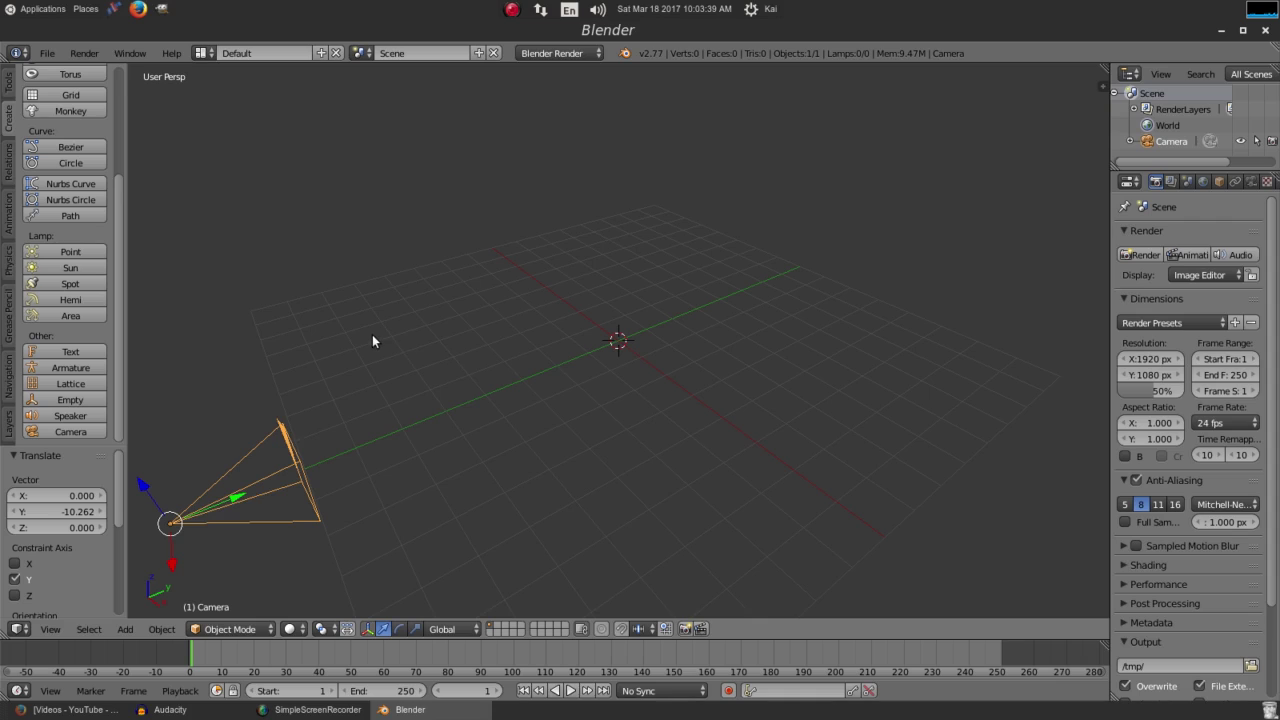
middle_click_drag(372, 334, 562, 314)
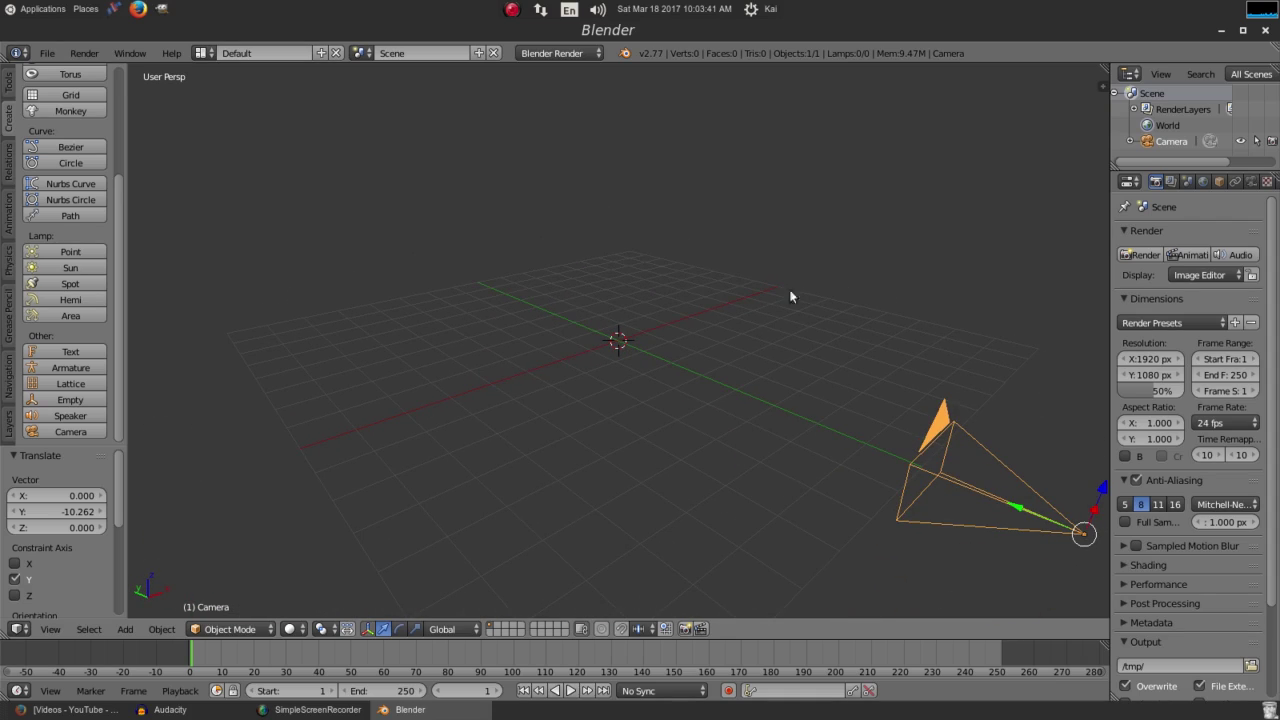
Step: Start the Screencast Keys display in the 3D view
key("n")
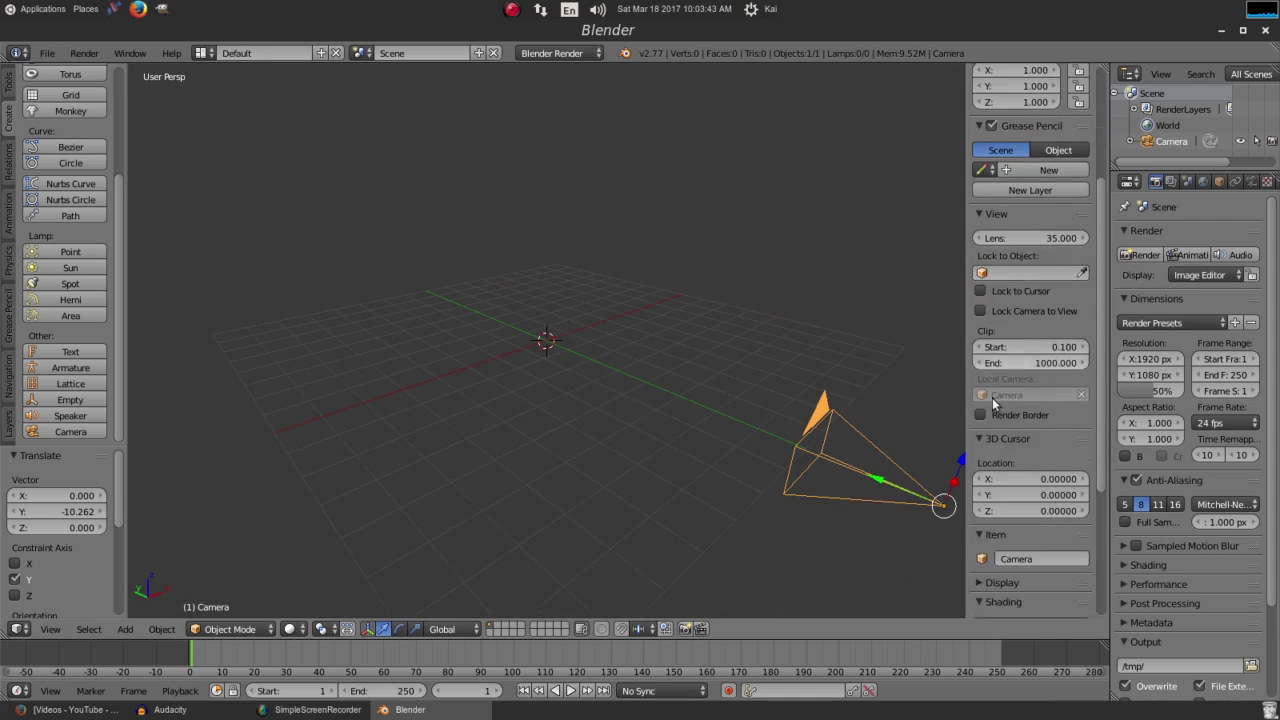
scroll(1017, 561, "down", 10)
left_click(1004, 607)
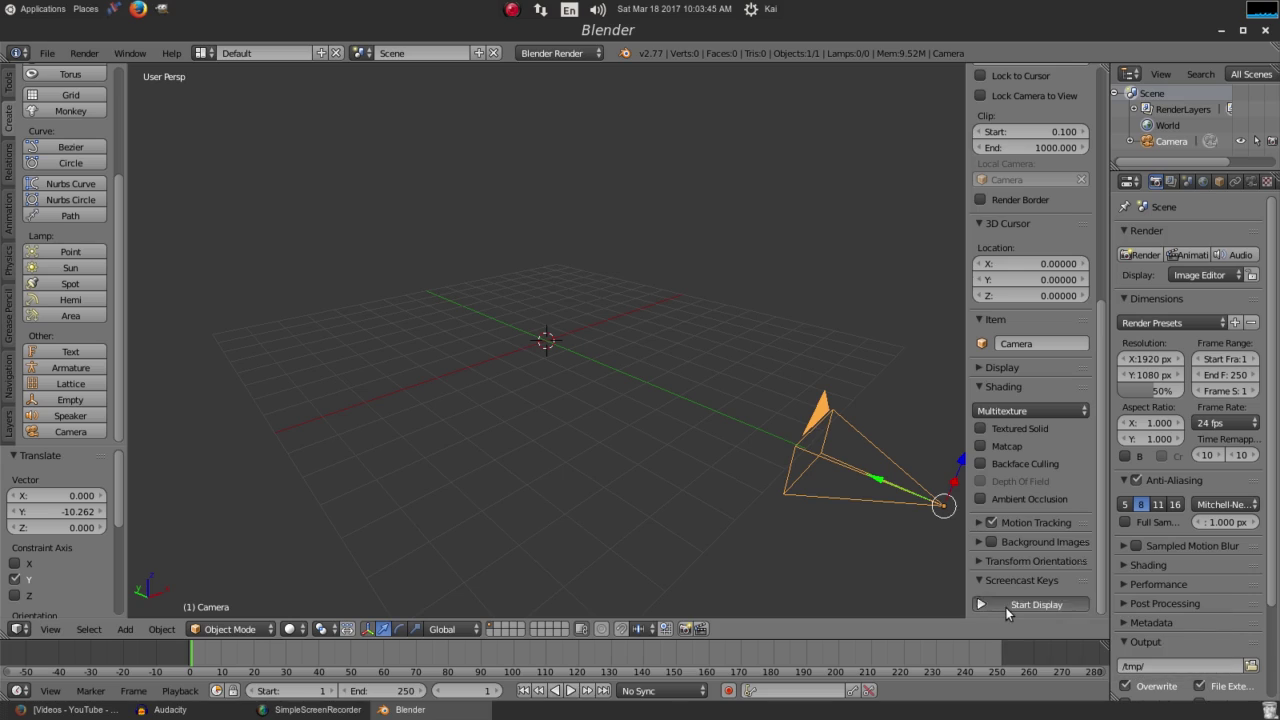
key("n")
middle_click_drag(1028, 340, 742, 370)
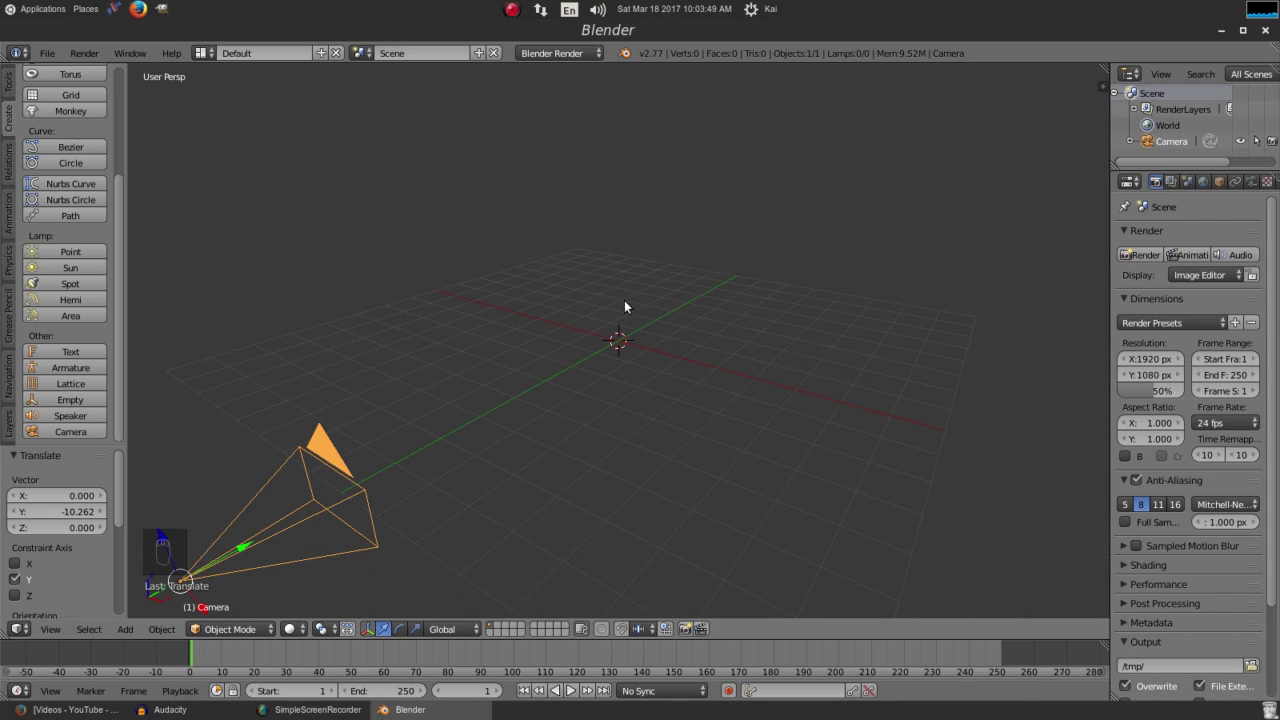
mouse_move(627, 294)
middle_mouse_down()
mouse_move(763, 297)
mouse_move(638, 296)
middle_mouse_up()
scroll(639, 300, "down", 2)
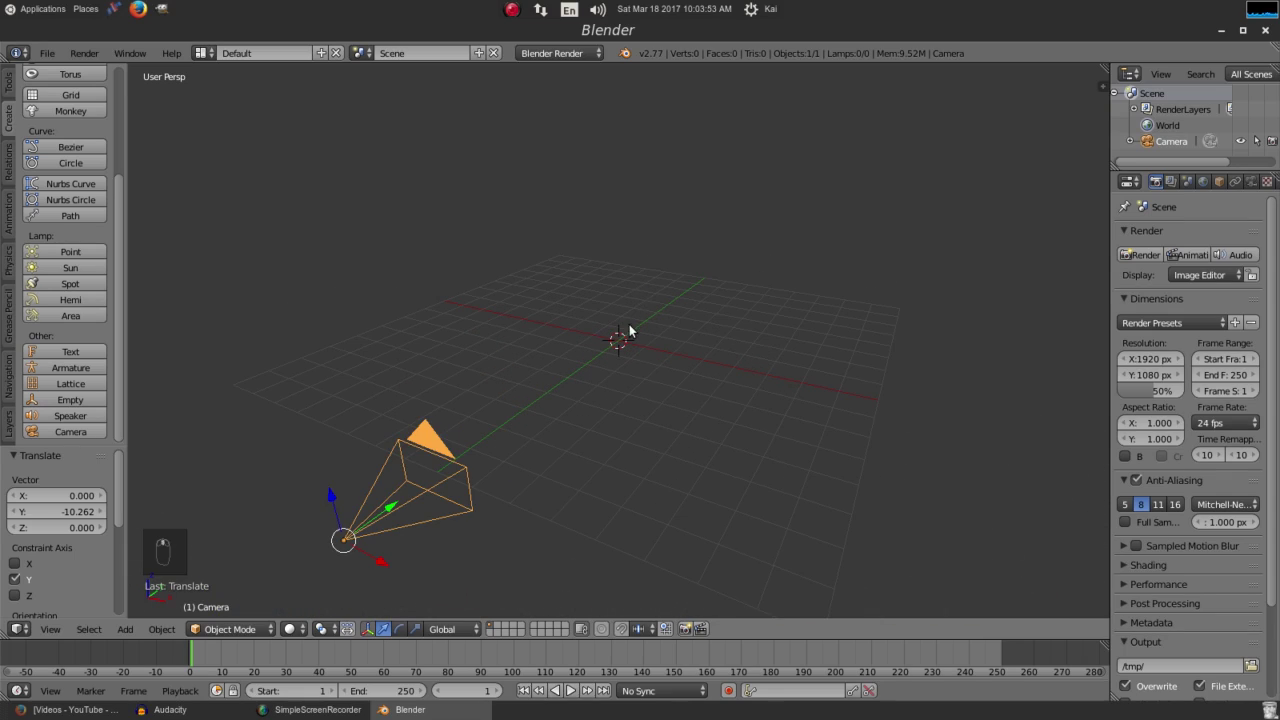
Step: Look through the camera, add a plane at the origin and rotate it 90° about the X axis
key("KP_0")
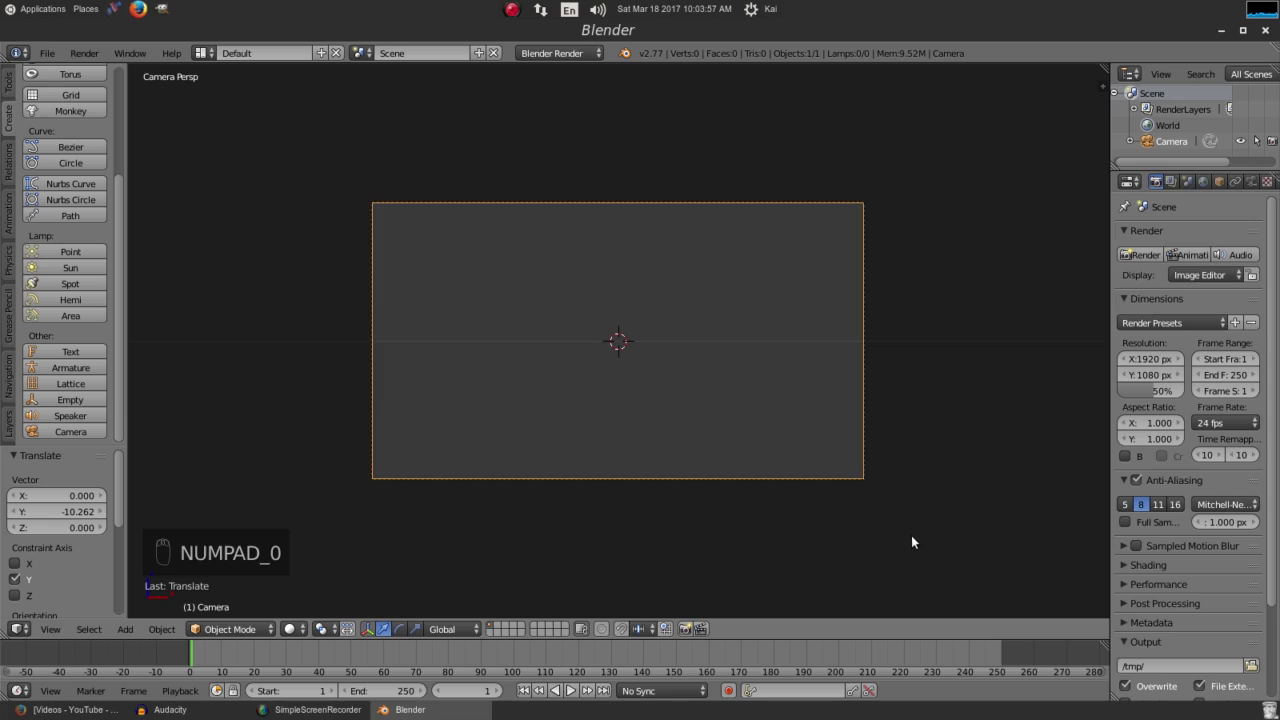
scroll(69, 284, "up", 5)
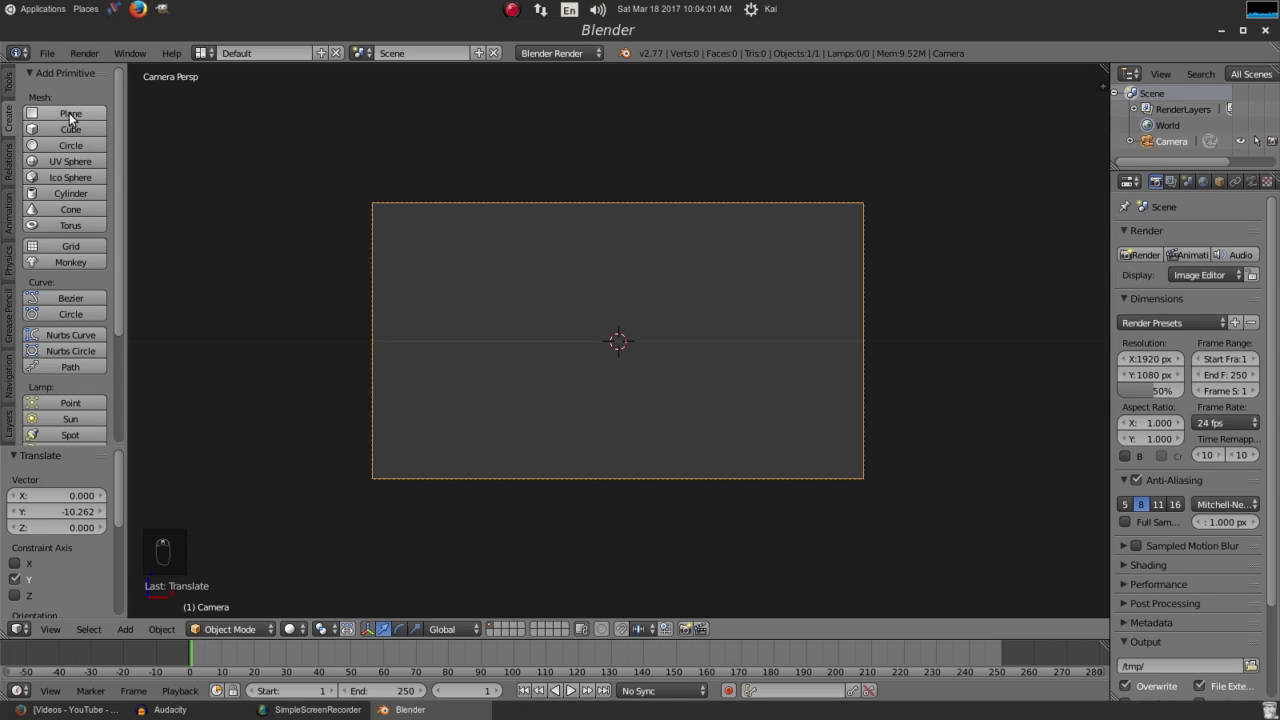
left_click(69, 113)
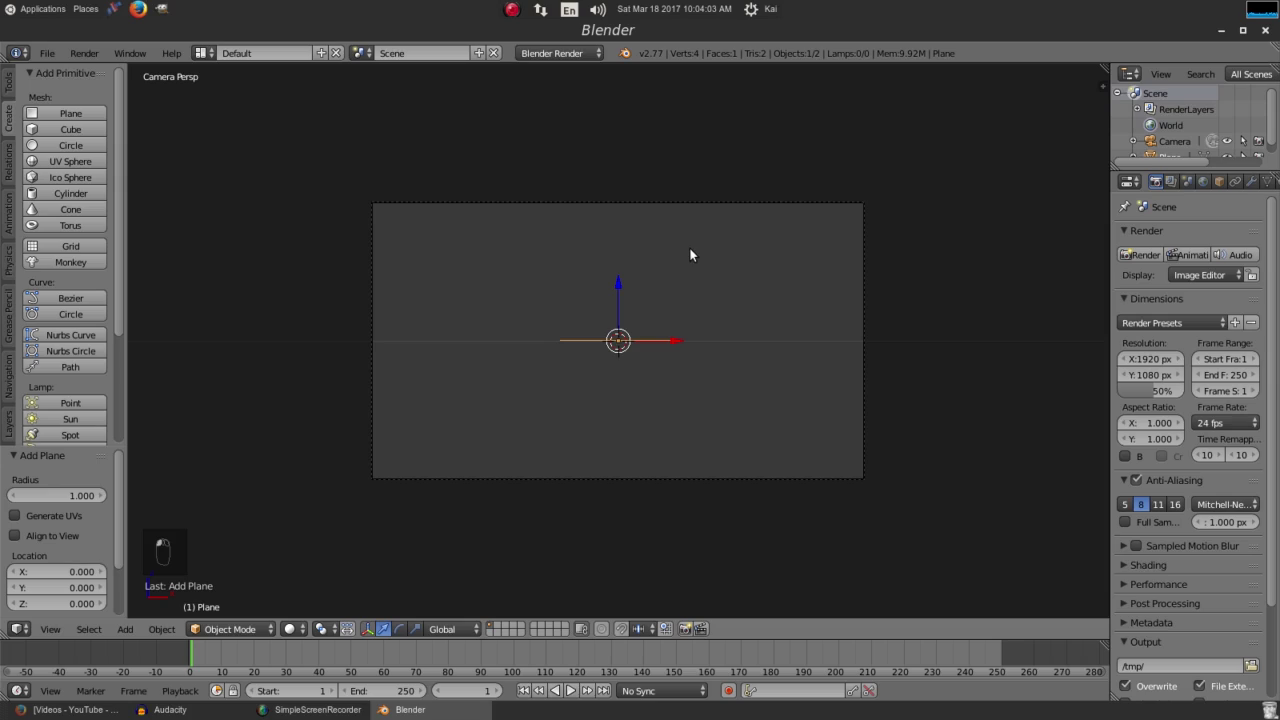
type("r90")
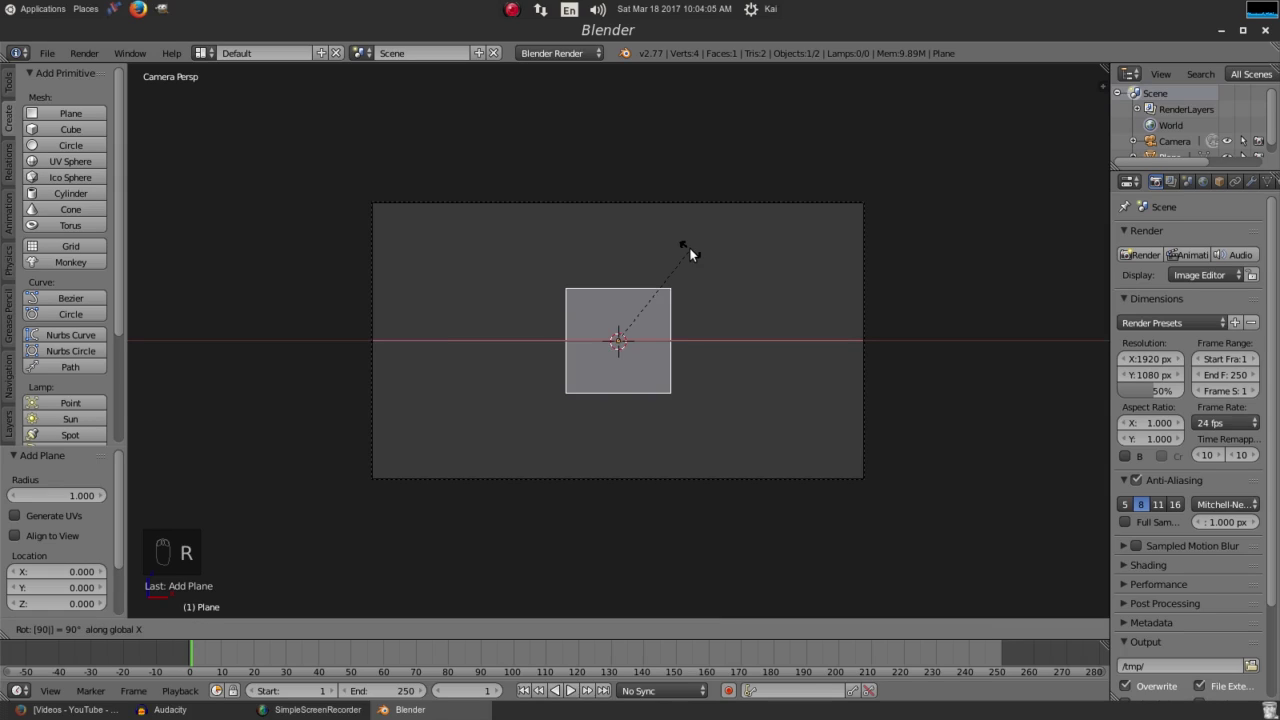
left_click(690, 254)
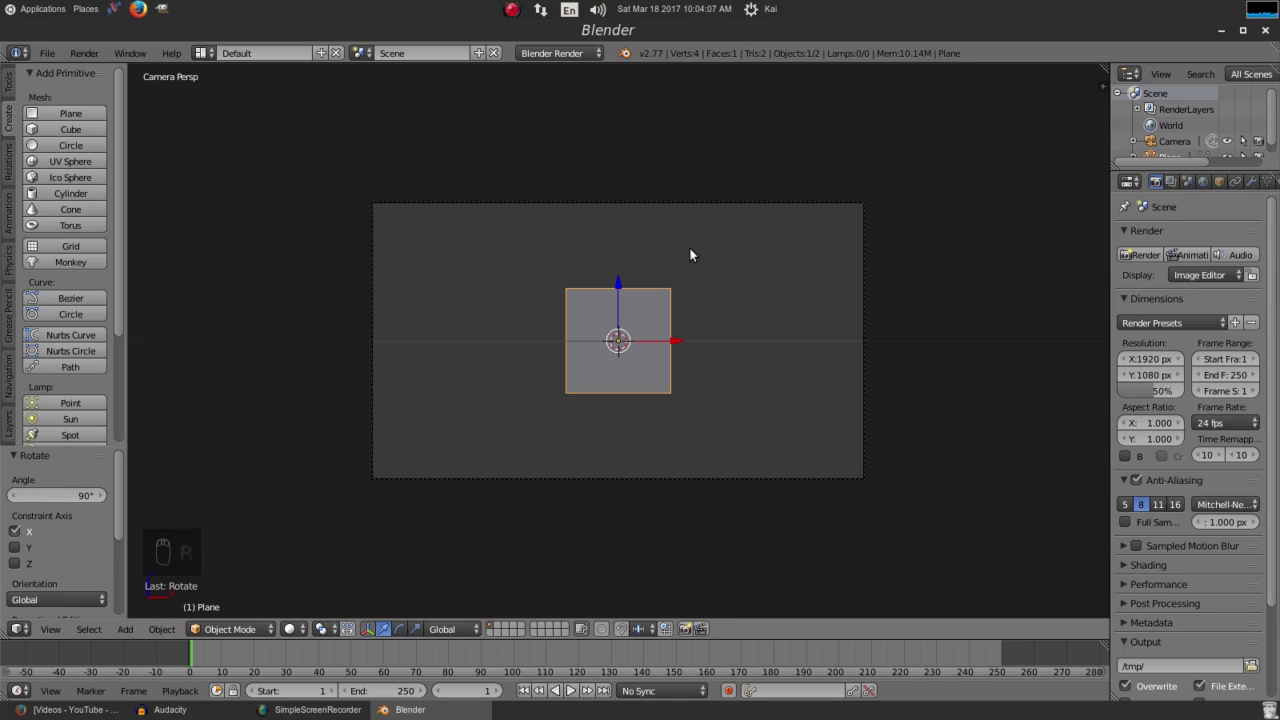
Step: Enter Edit Mode on the plane and delete the two vertices of its left edge
scroll(703, 313, "up", 3)
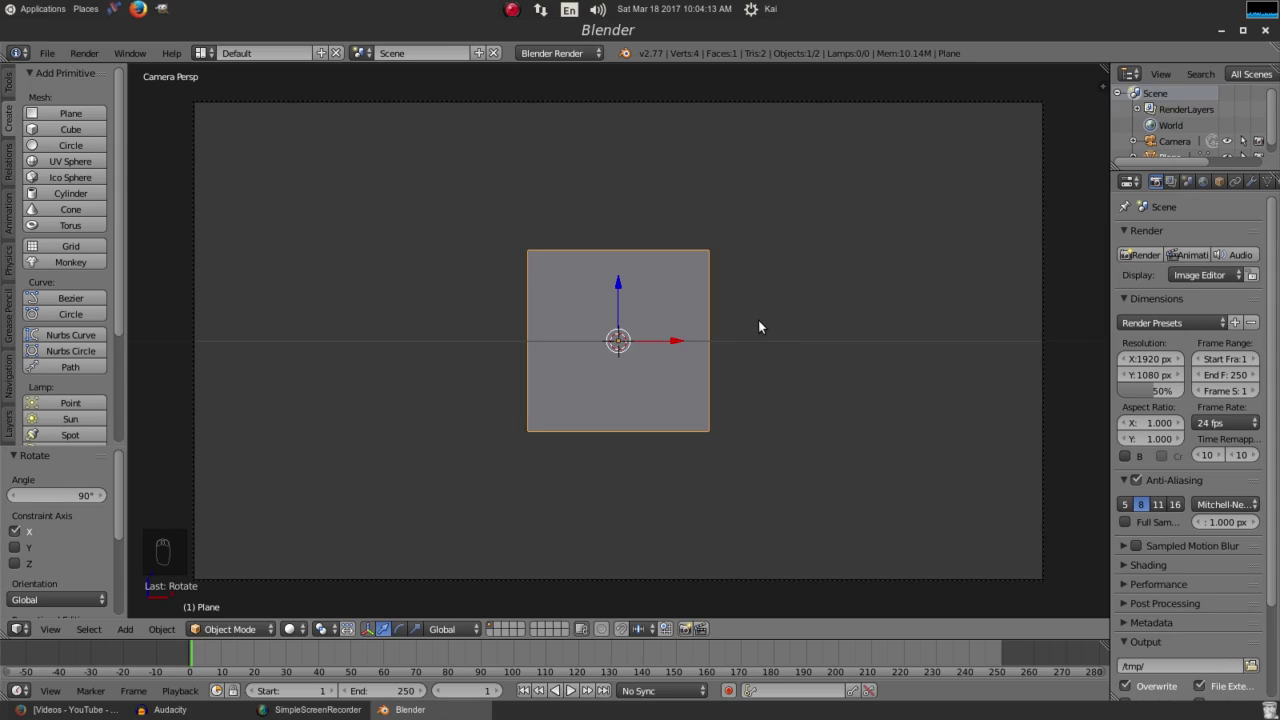
key("Tab")
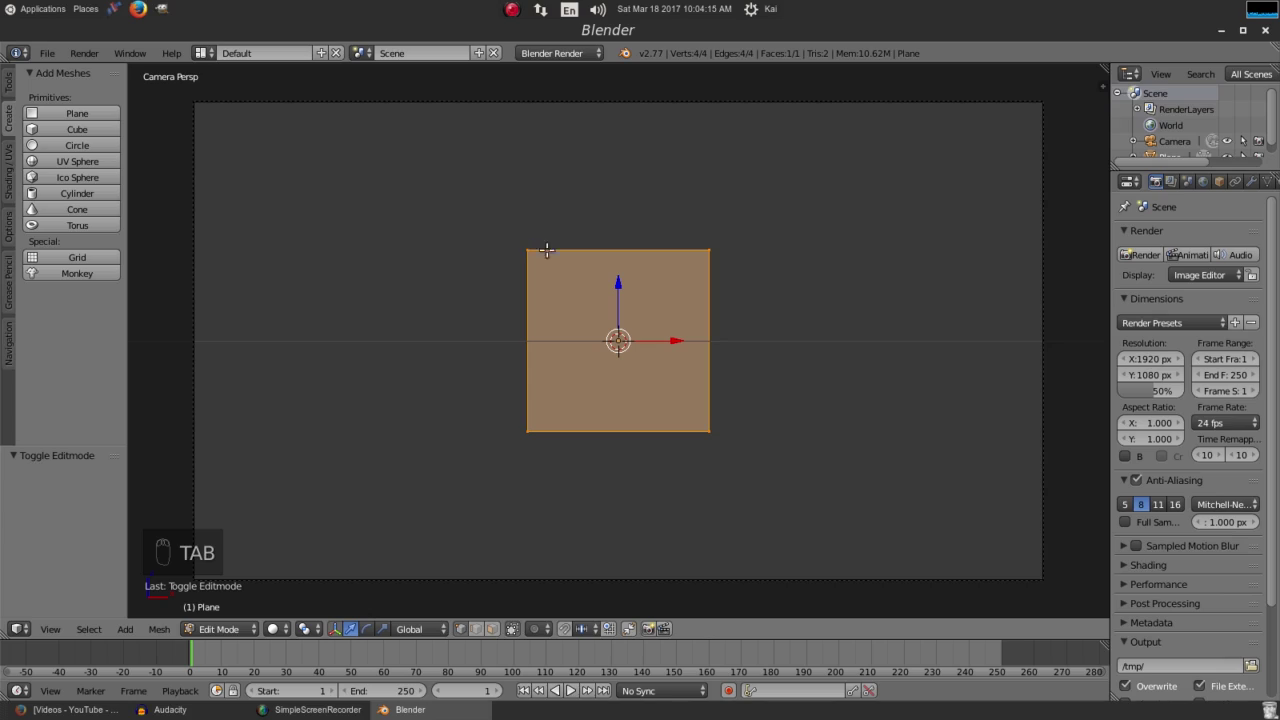
scroll(546, 250, "up", 3)
right_click(478, 506)
right_click(766, 497)
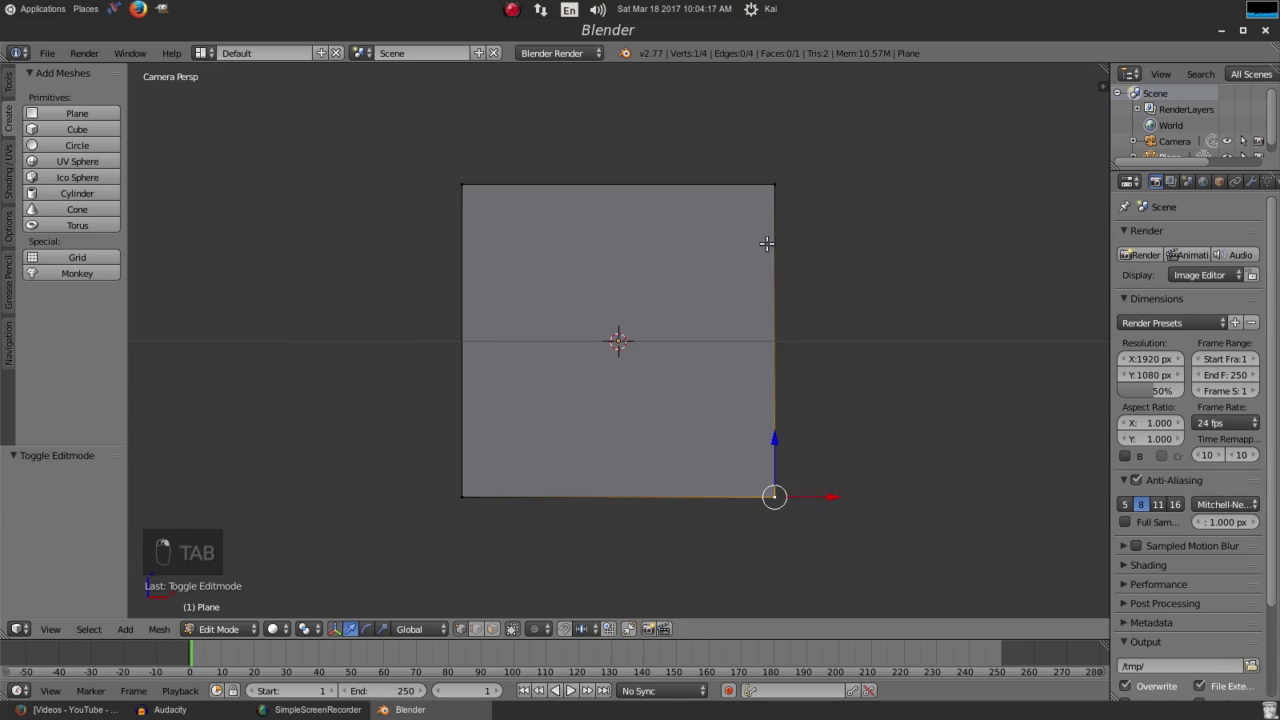
right_click(772, 187)
right_click(451, 195)
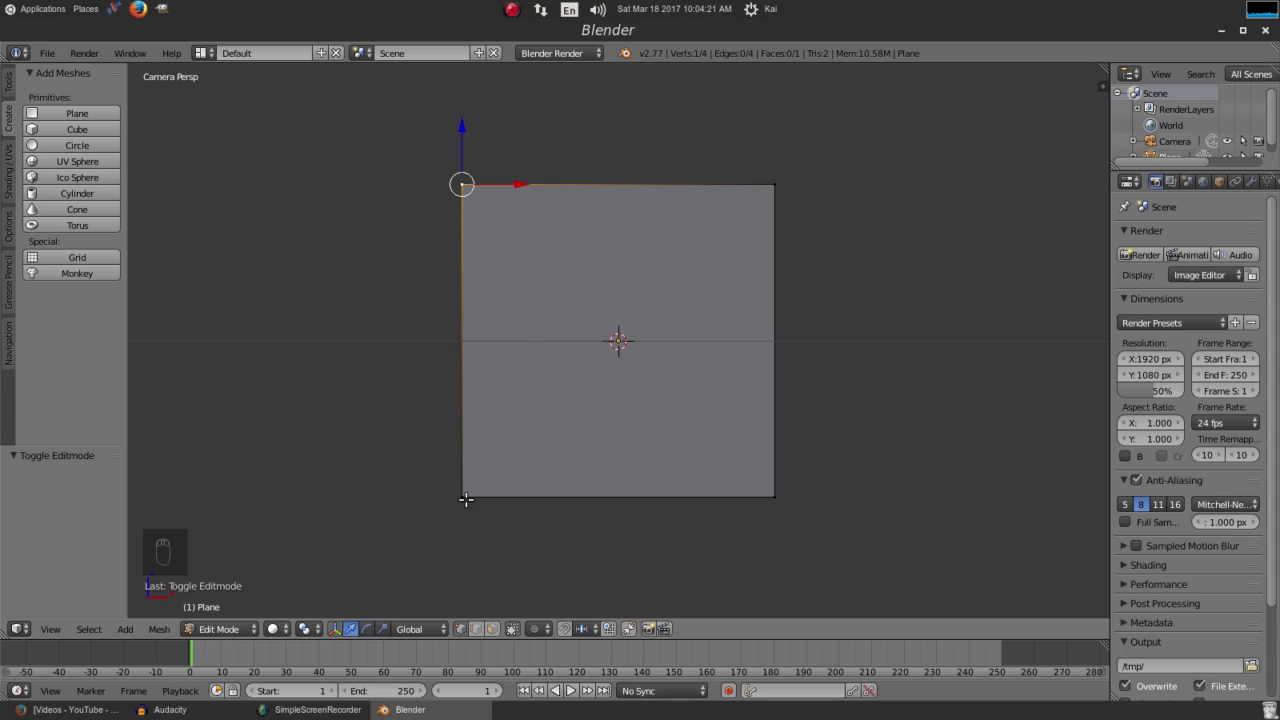
right_click(466, 500, "ctrl")
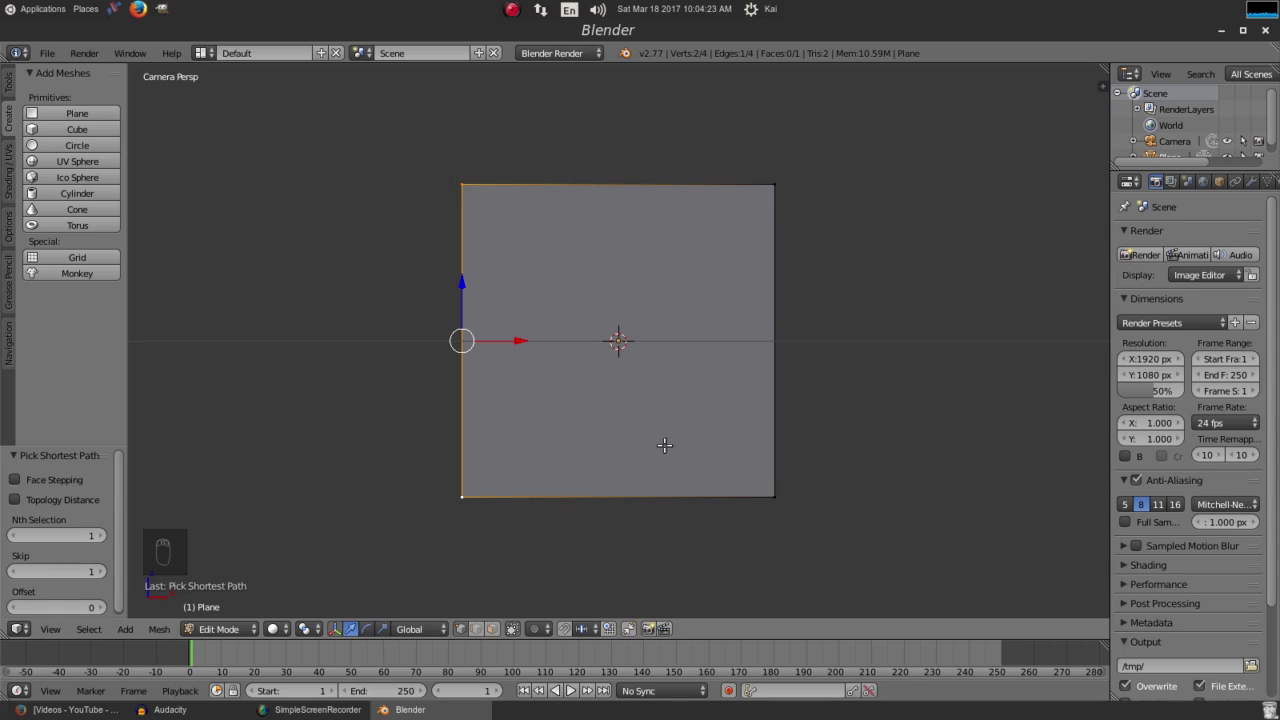
key("Delete")
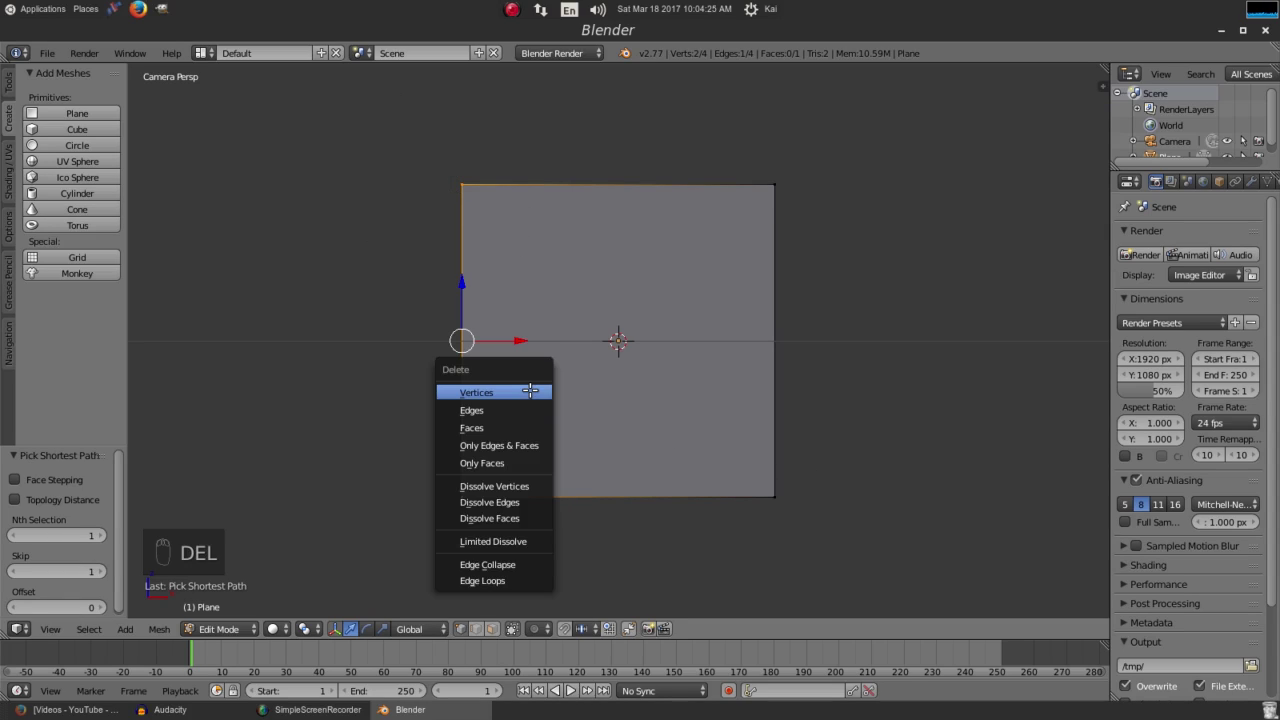
left_click(530, 391)
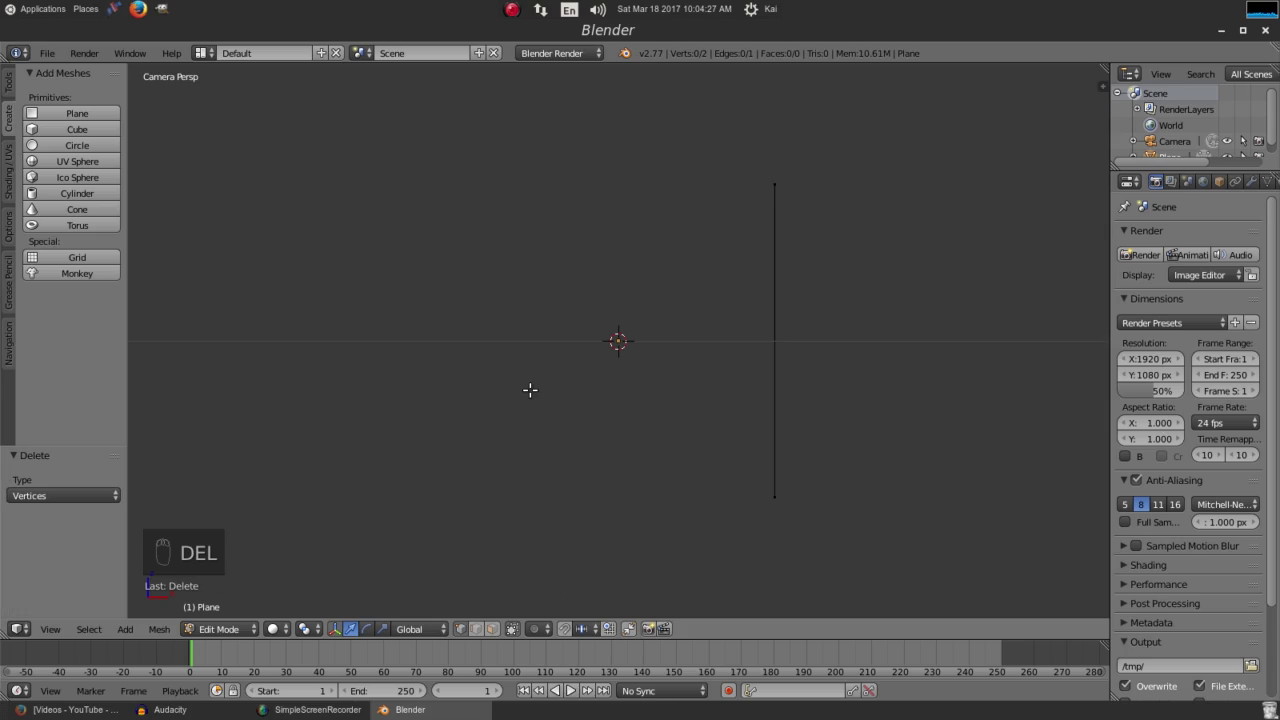
Step: Select both vertices of the remaining vertical edge and move it along X onto the object's origin
right_click(775, 183)
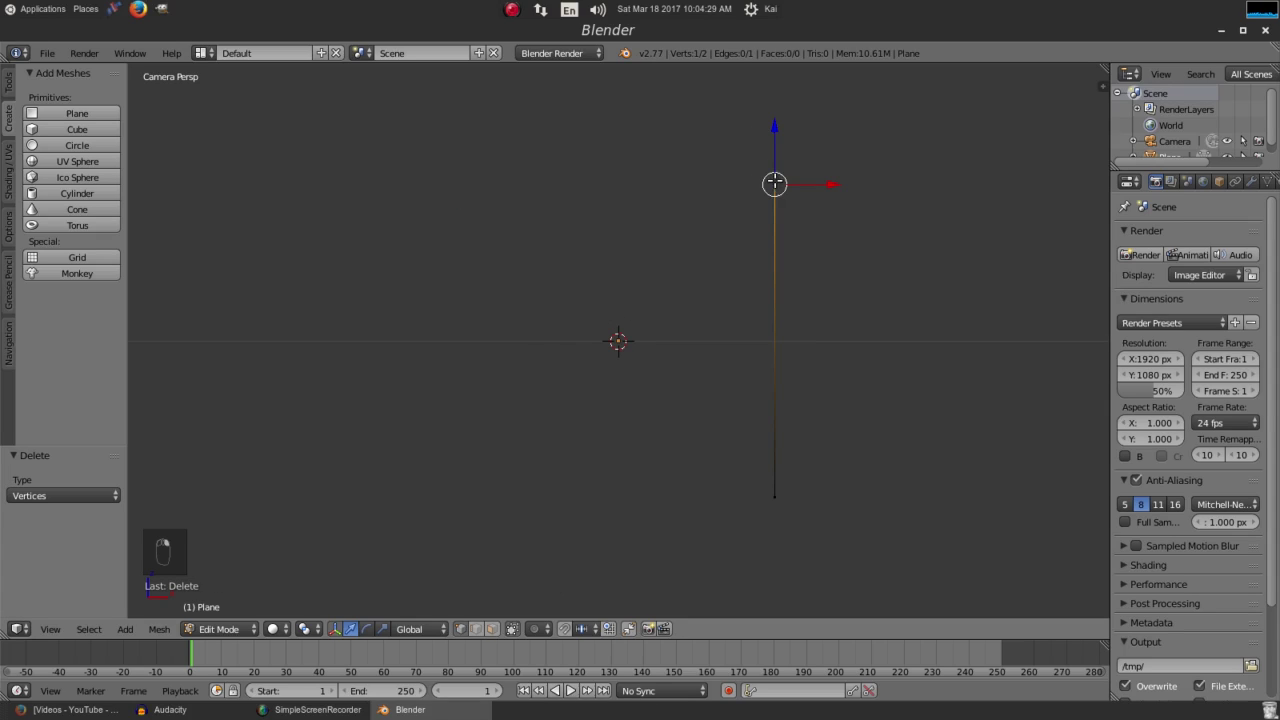
right_click(775, 497, "ctrl")
scroll(868, 325, "down", 3)
scroll(870, 326, "up", 3)
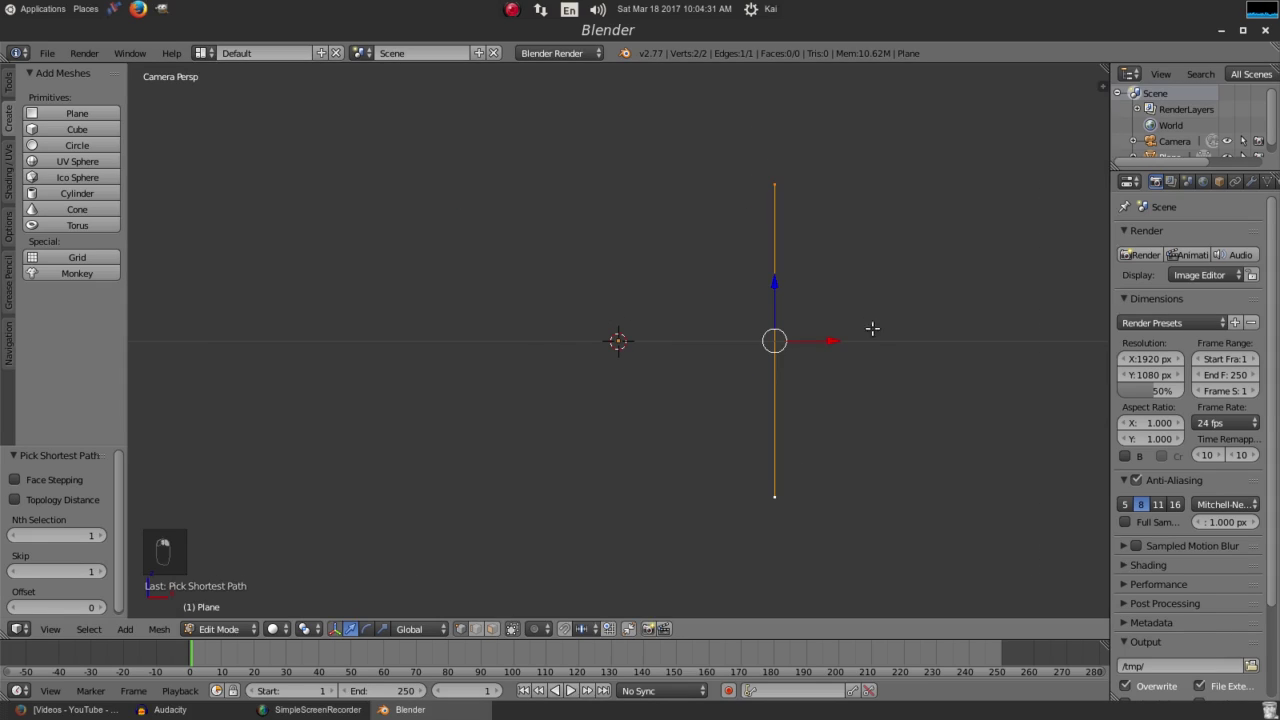
scroll(855, 348, "up", 3)
left_click_drag(944, 346, 670, 344)
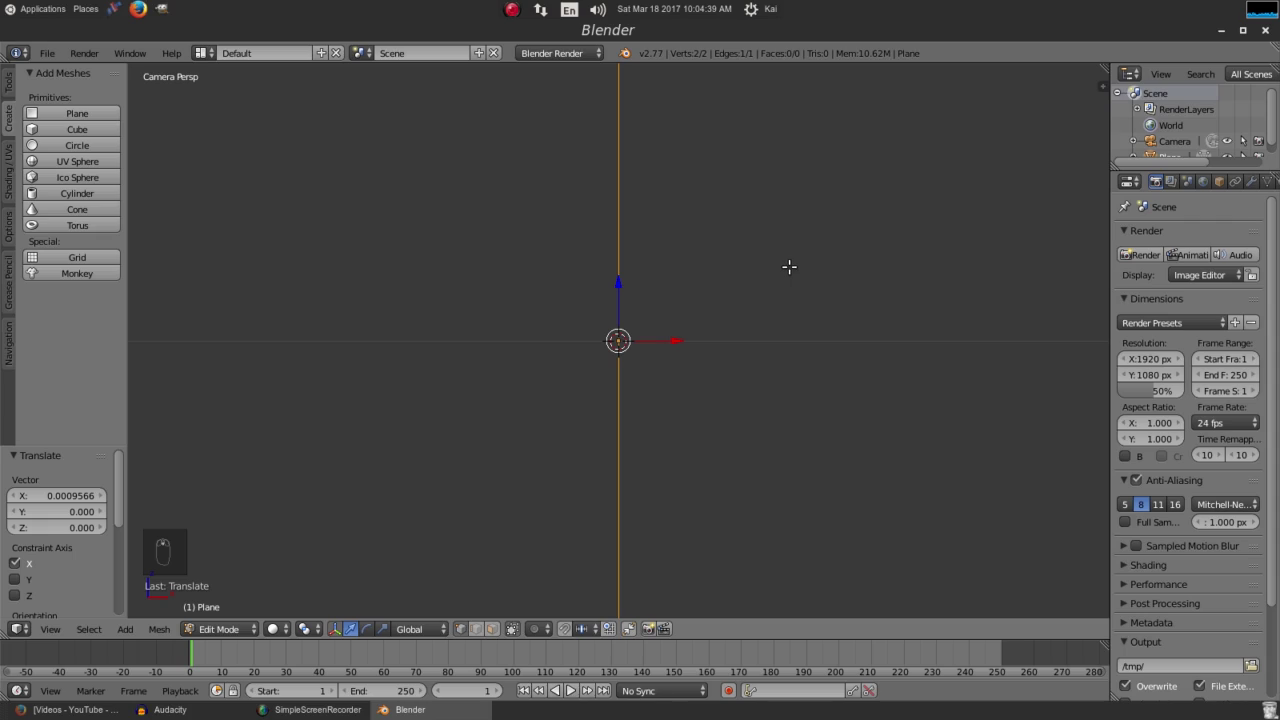
scroll(789, 267, "down", 5)
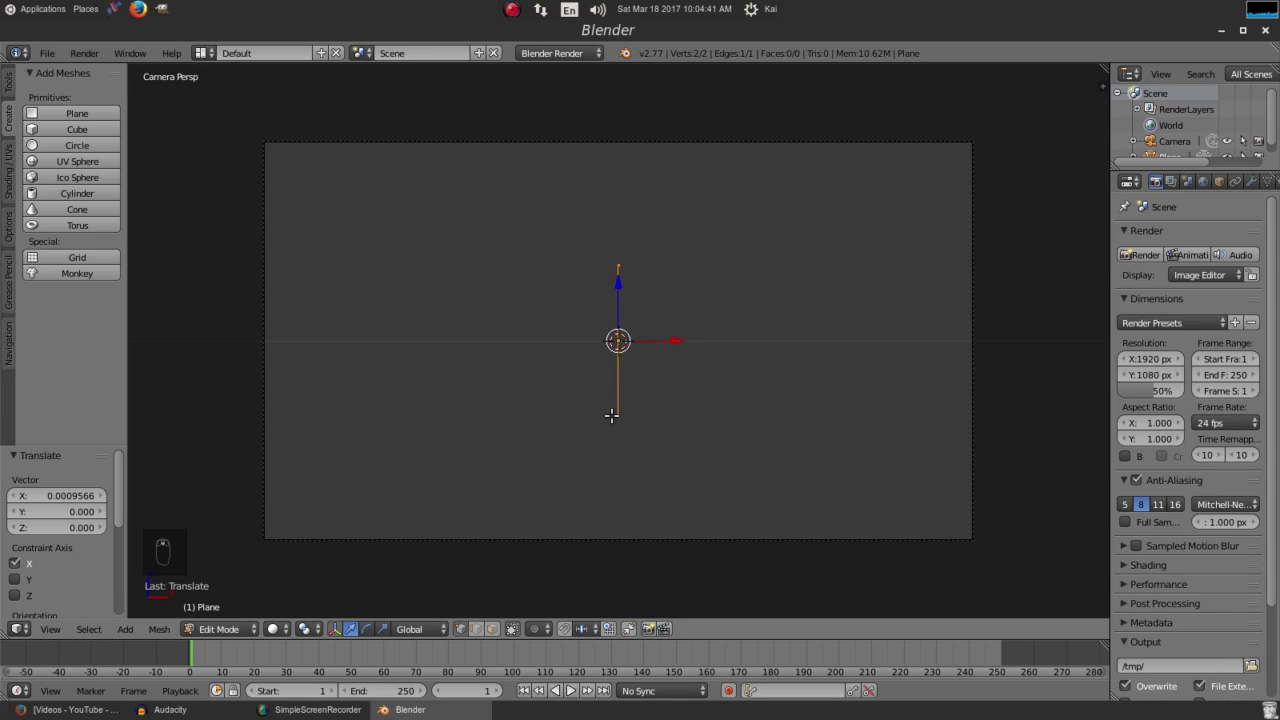
Step: Move the edge's lower vertex up about 1 unit along Z to the origin, then return to Object Mode
right_click(611, 415)
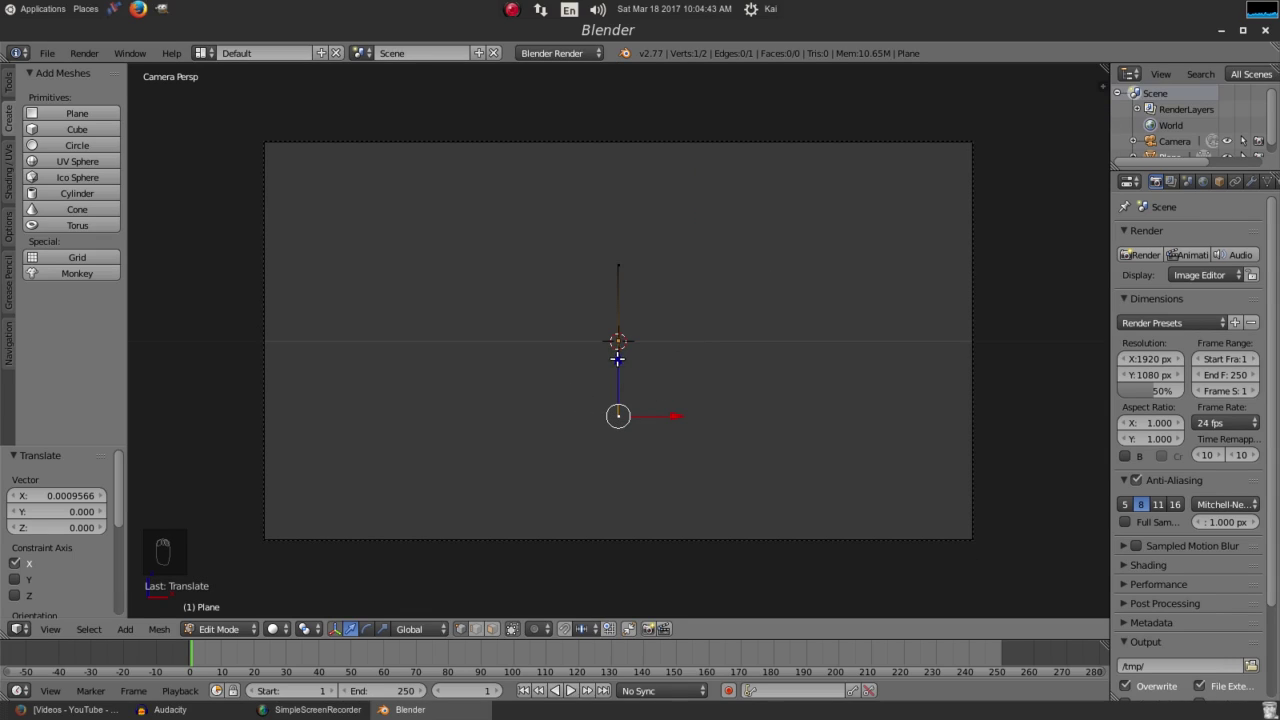
left_click_drag(617, 359, 636, 286)
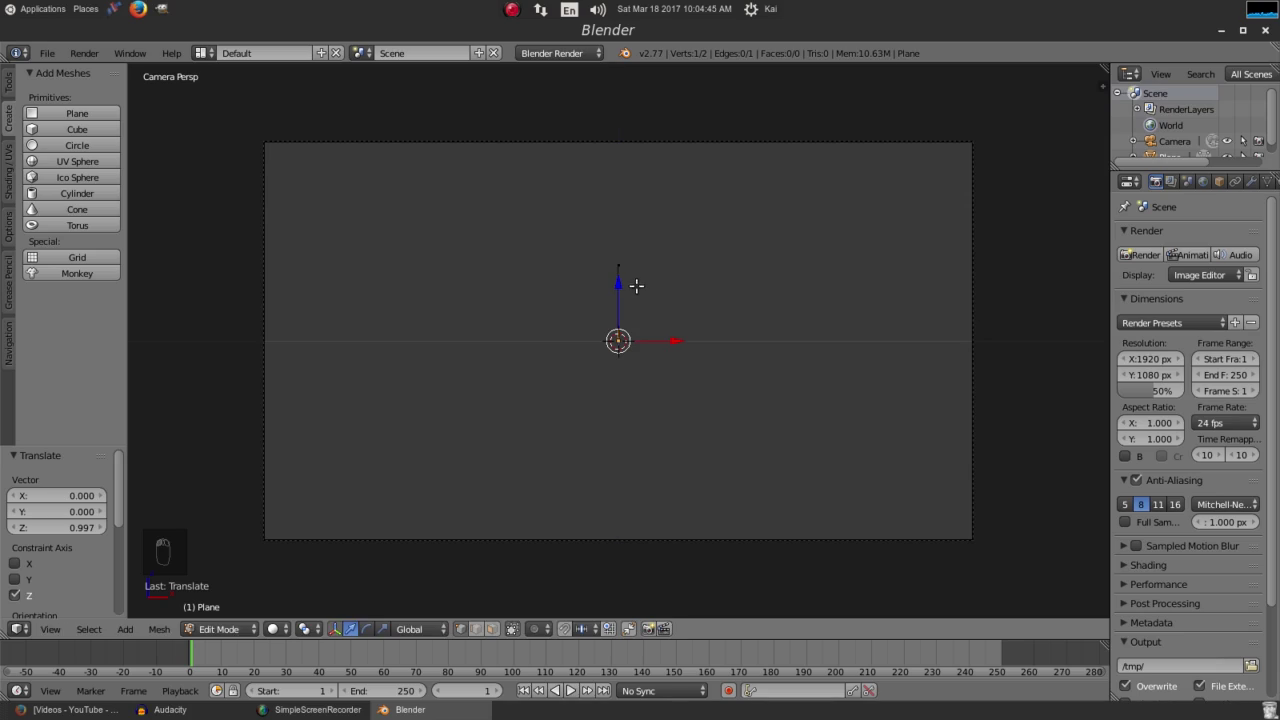
scroll(636, 286, "up", 3)
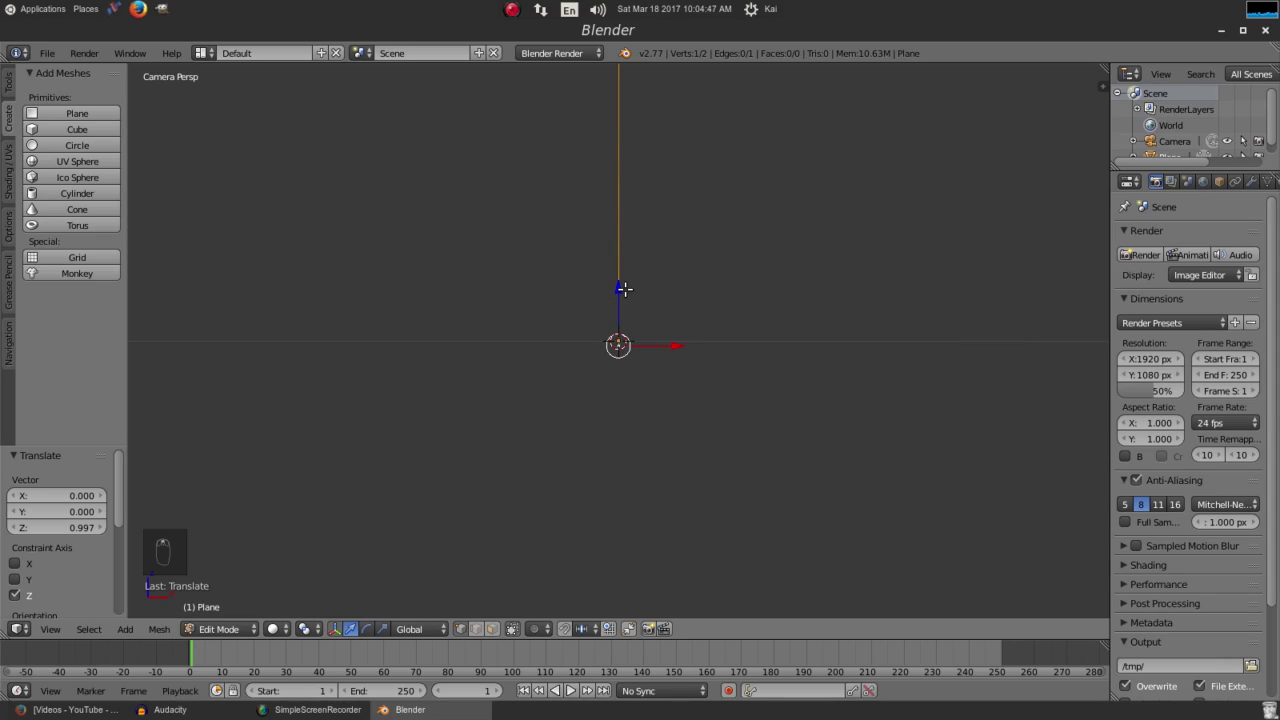
left_click_drag(627, 318, 624, 302)
scroll(751, 243, "down", 4)
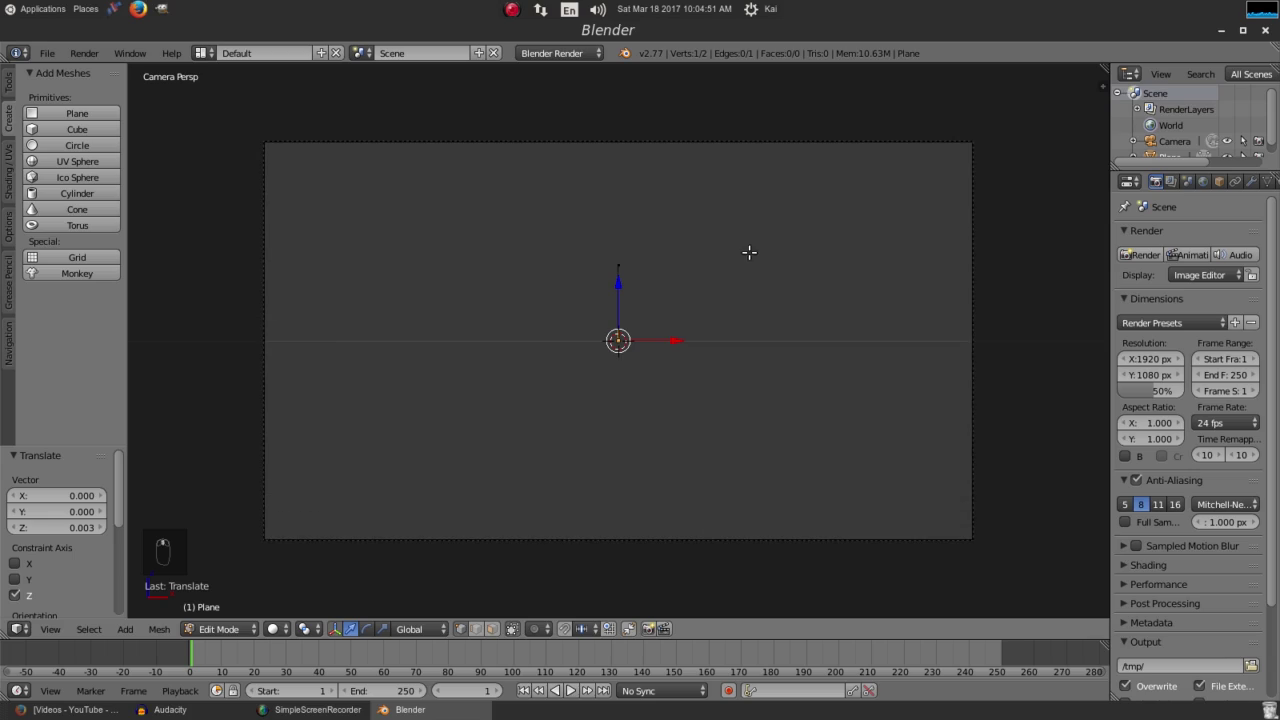
key("Tab")
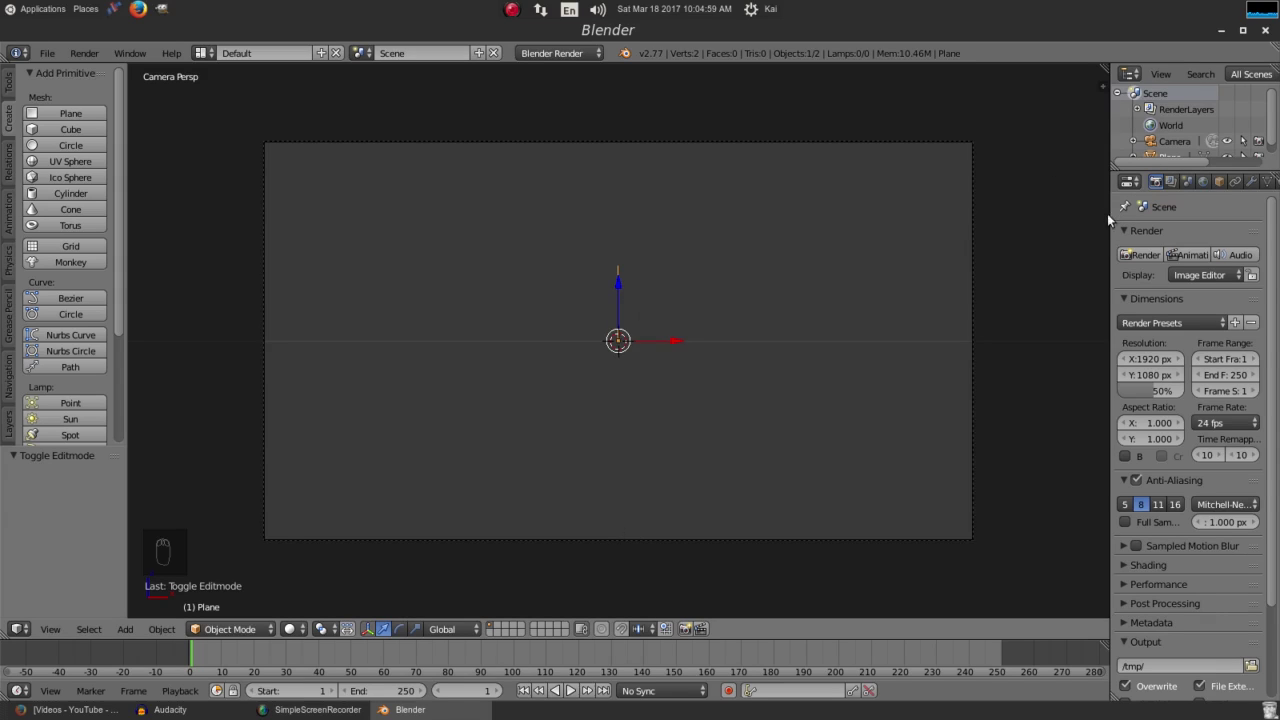
Step: Widen the properties area and add a Screw modifier to the plane object
left_click_drag(1108, 213, 1019, 247)
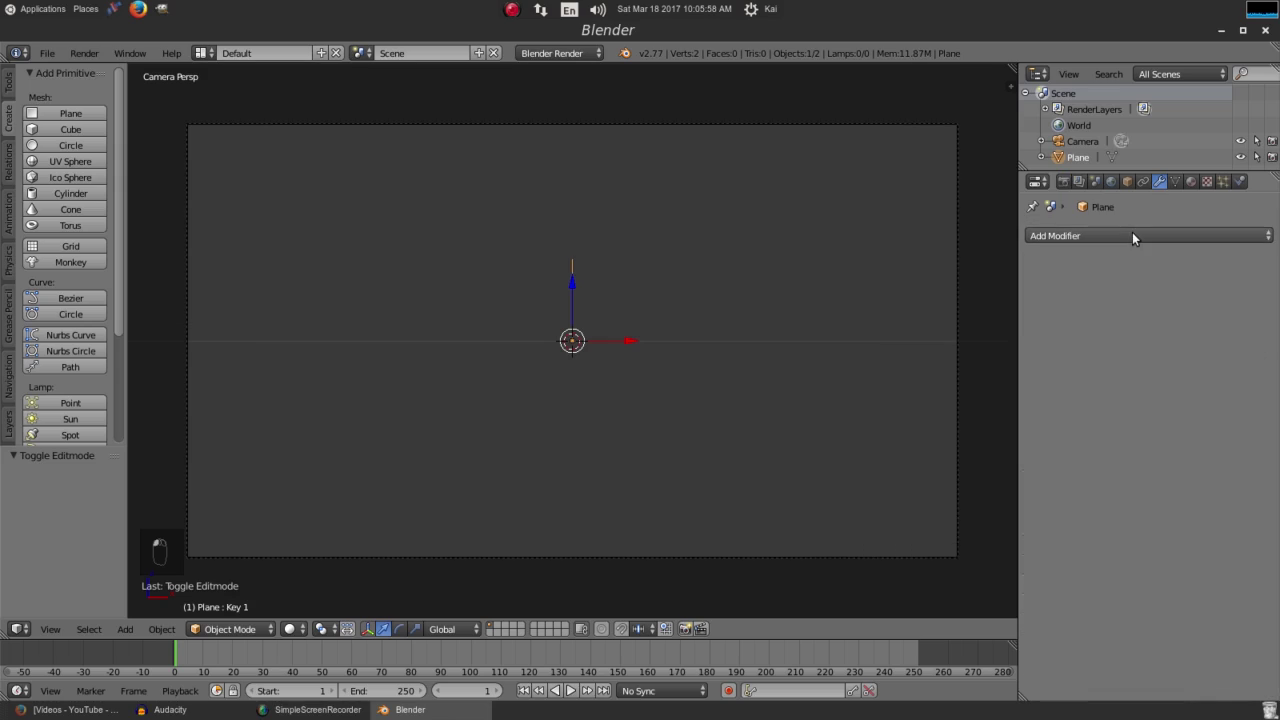
left_click(1141, 237)
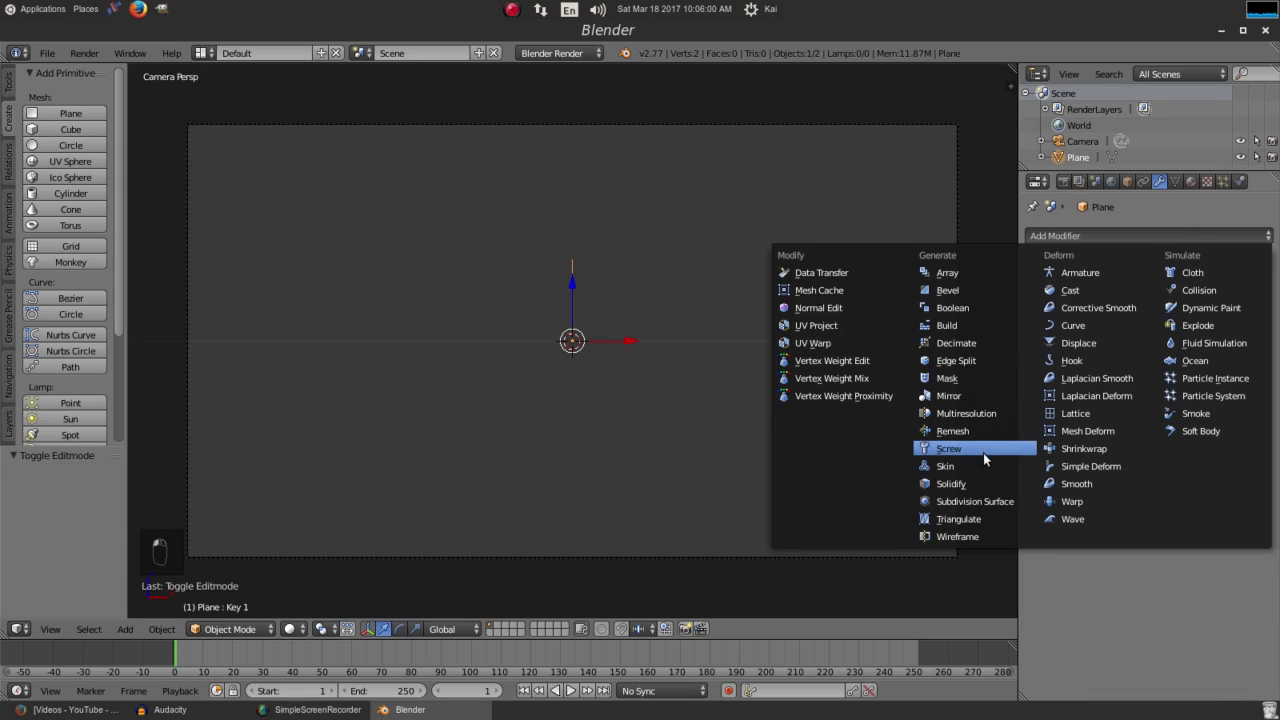
left_click(983, 453)
scroll(592, 320, "up", 2)
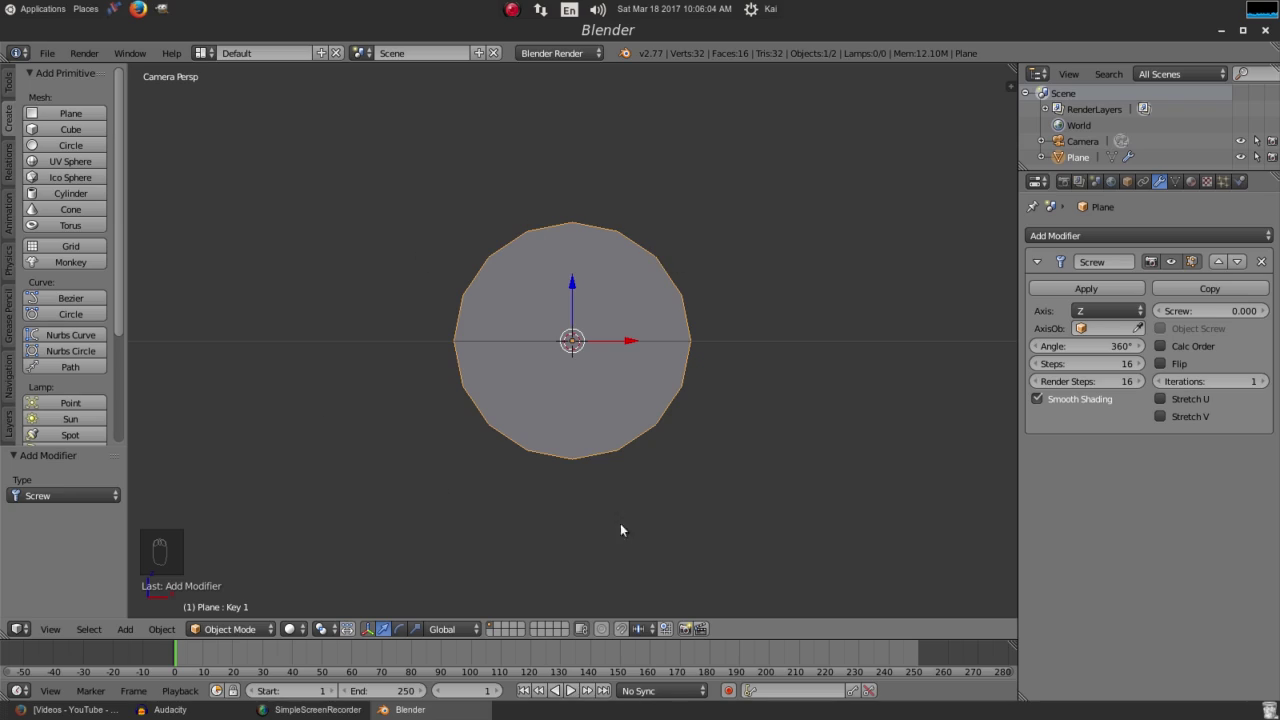
Step: Set the Screw modifier's viewport steps to 3 in Object Mode
key("Tab")
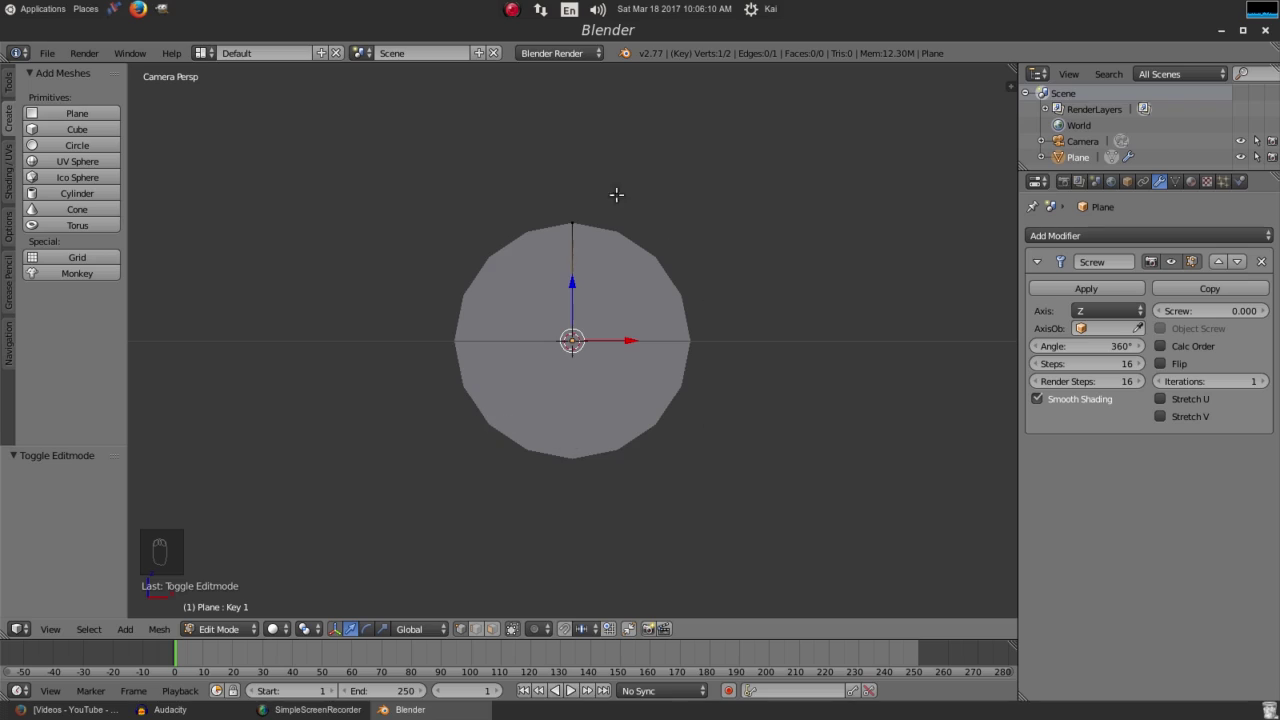
key("Tab")
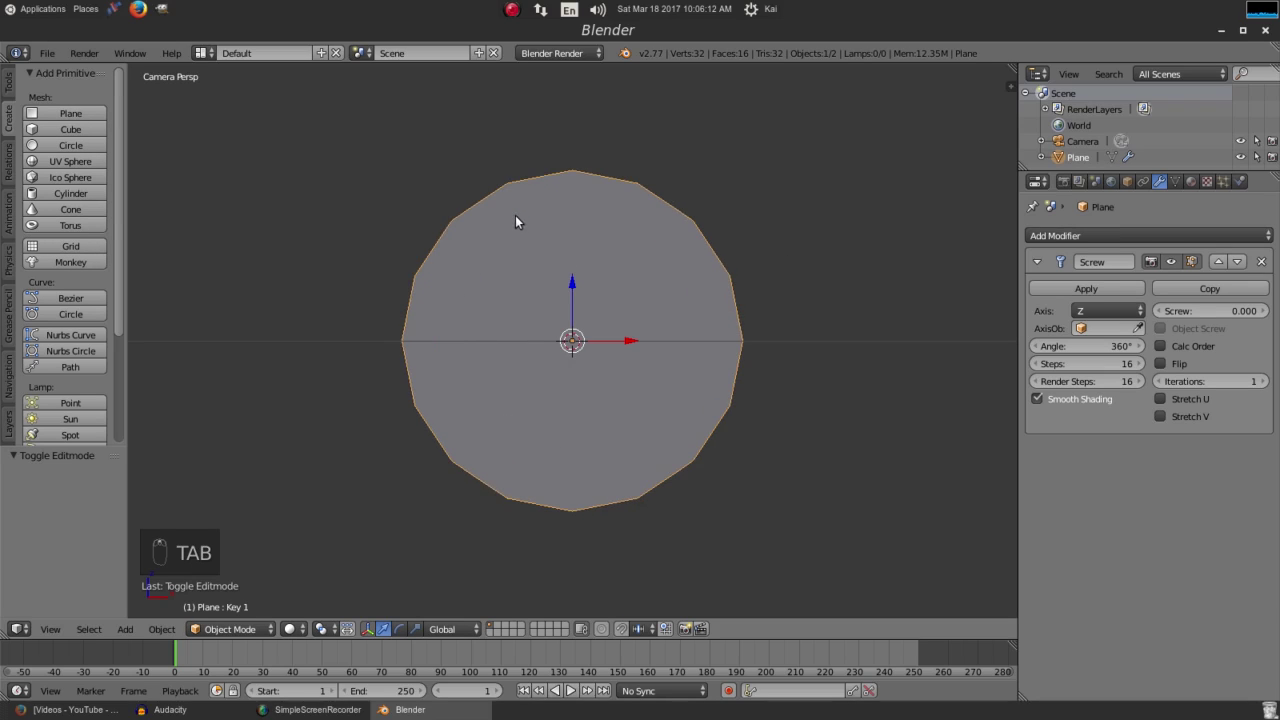
left_click_drag(1096, 369, 1060, 364)
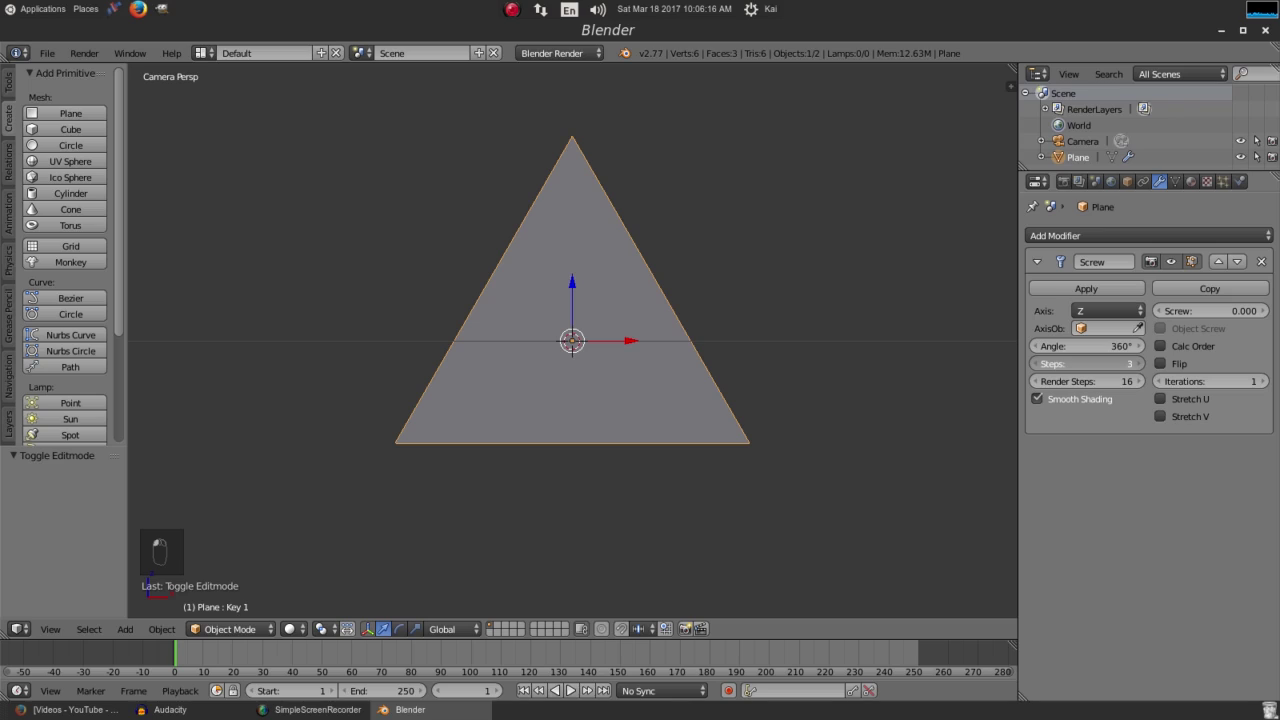
Step: Reduce the Screw modifier's angle to 0° and set it back to 360°
scroll(610, 354, "down", 4)
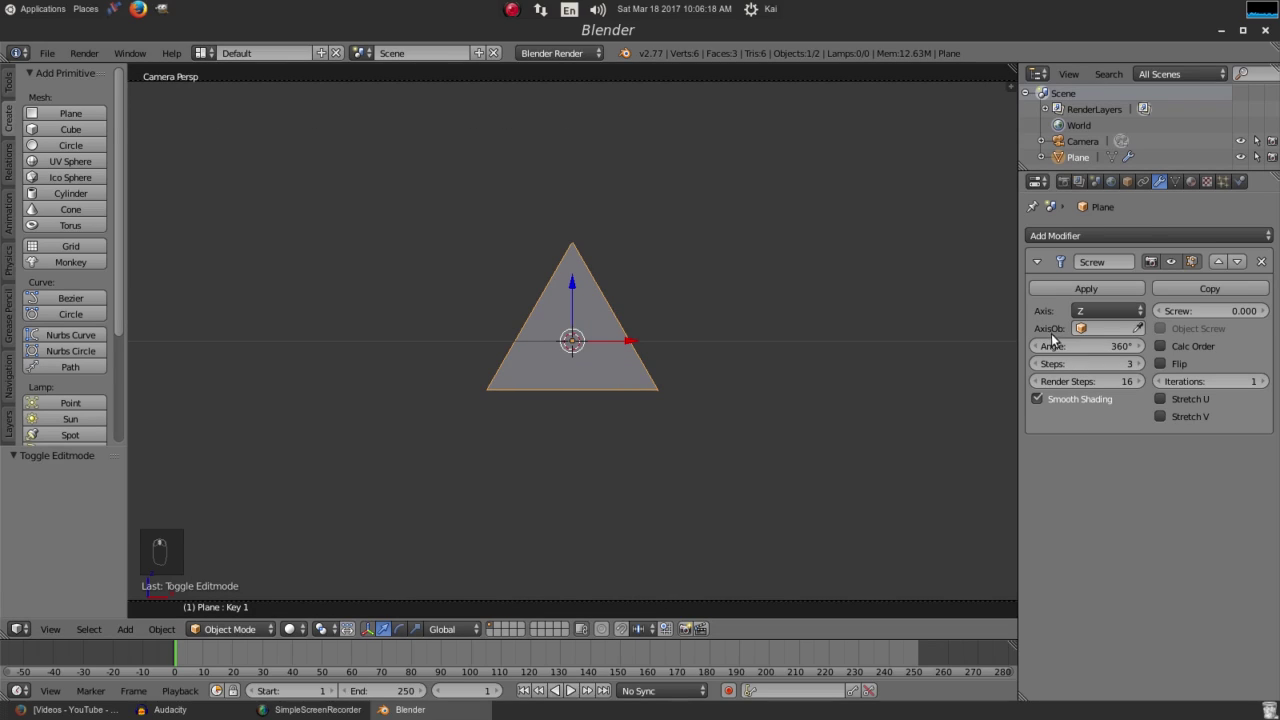
left_click_drag(1078, 346, 930, 346)
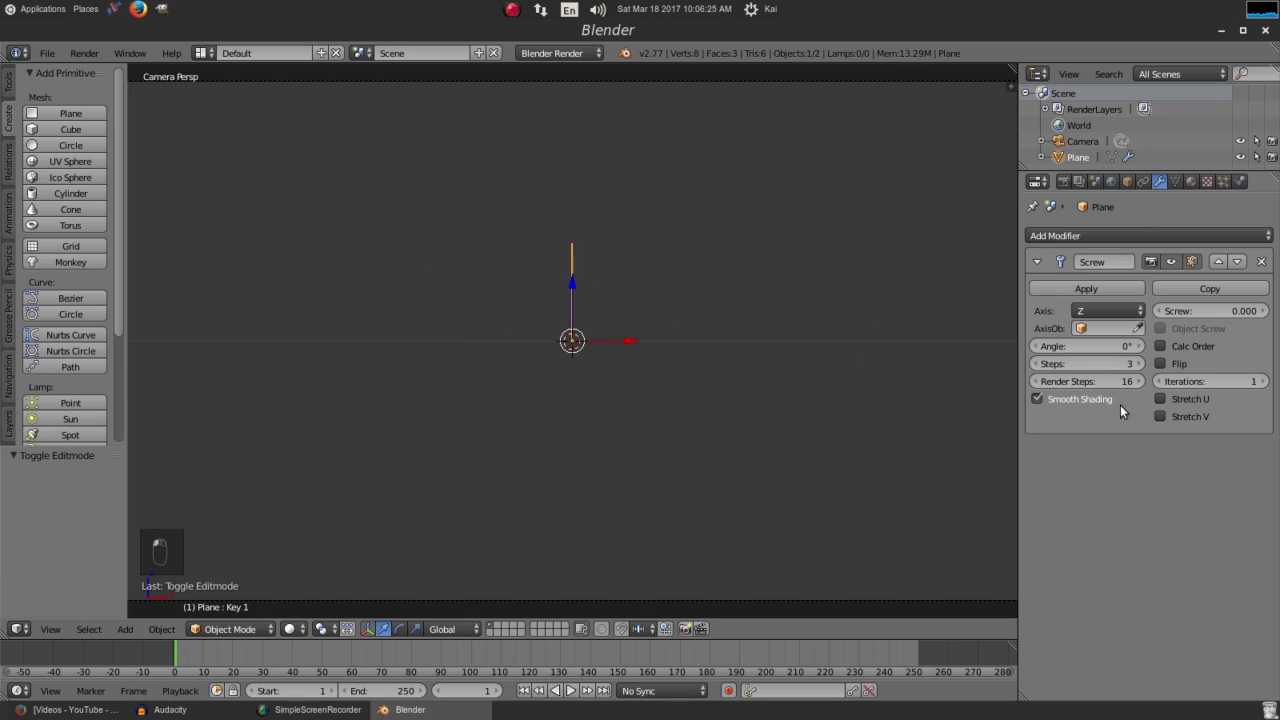
left_click(1095, 347)
type("2")
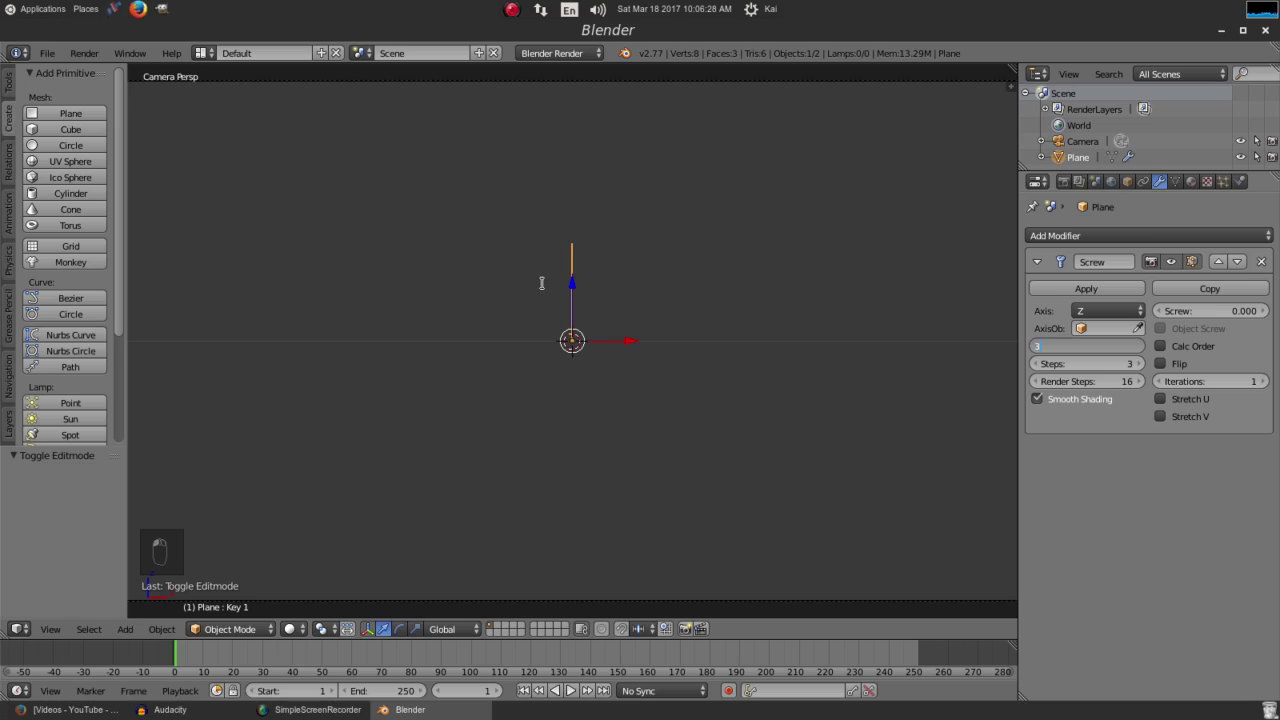
type("60")
key("Return")
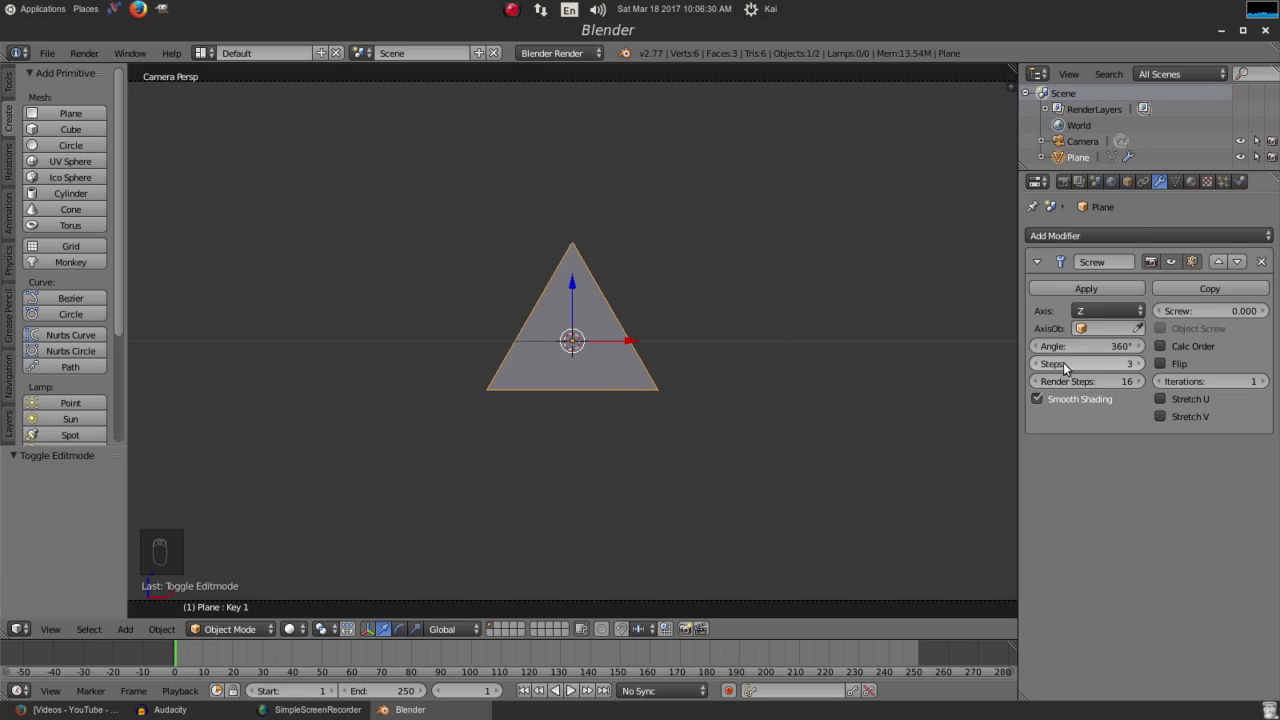
Step: Raise the Screw modifier's viewport steps to 512, reduce them to 100, and inspect the circle's outline up close
left_click_drag(1075, 362, 1120, 362)
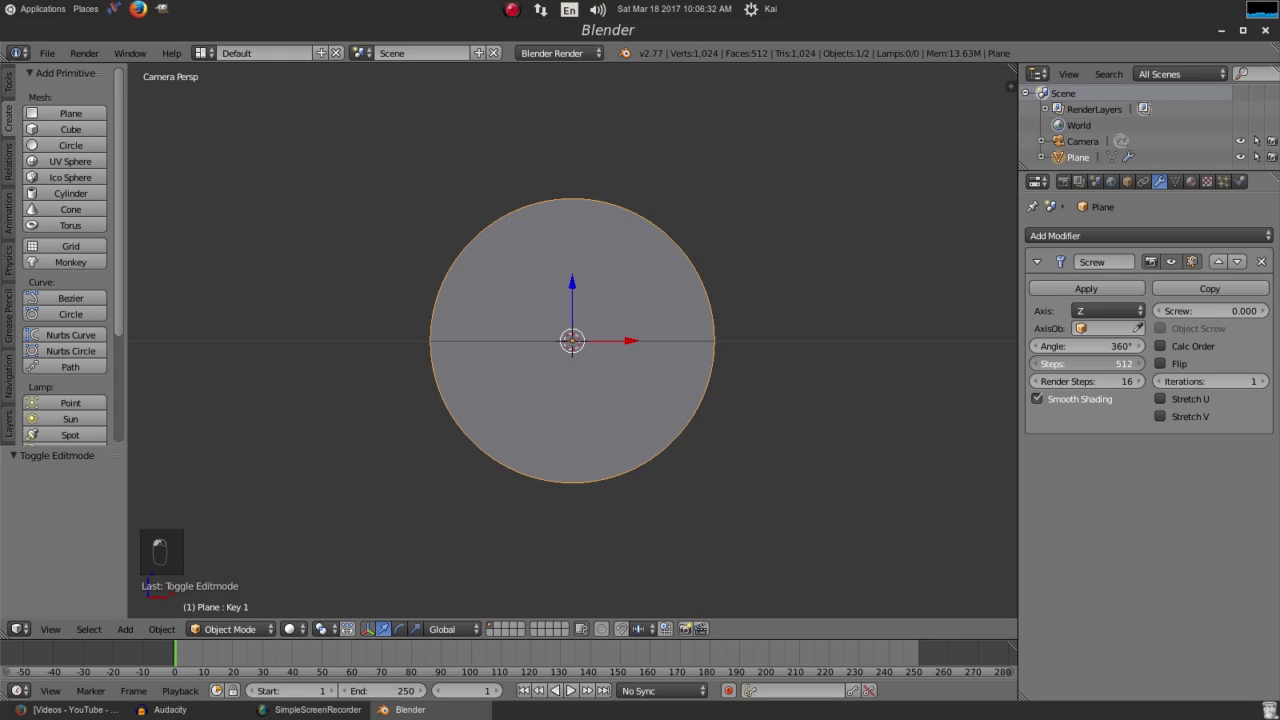
left_click(1085, 362)
type("100")
key("Return")
scroll(371, 161, "up", 6)
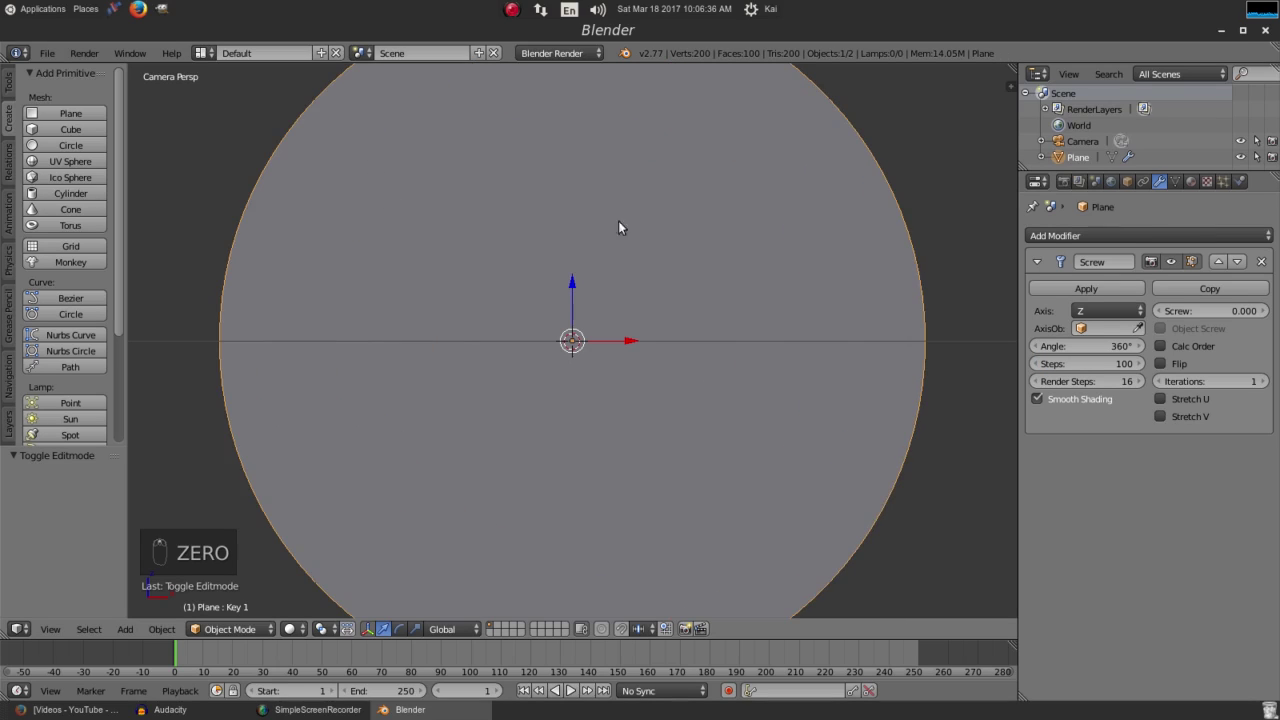
scroll(979, 379, "down", 4)
Step: Return the Screw modifier's viewport steps to 512 for a smooth circle
key("ctrl+z")
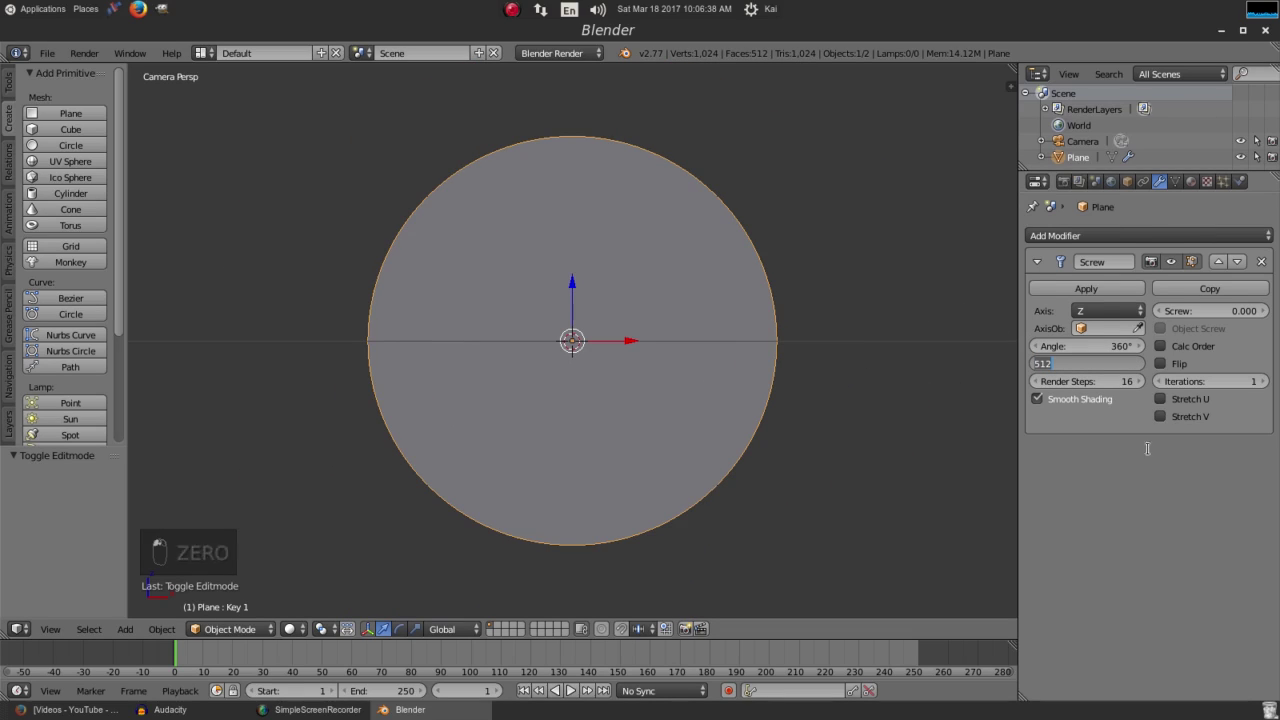
scroll(551, 280, "down", 5)
scroll(581, 308, "up", 2)
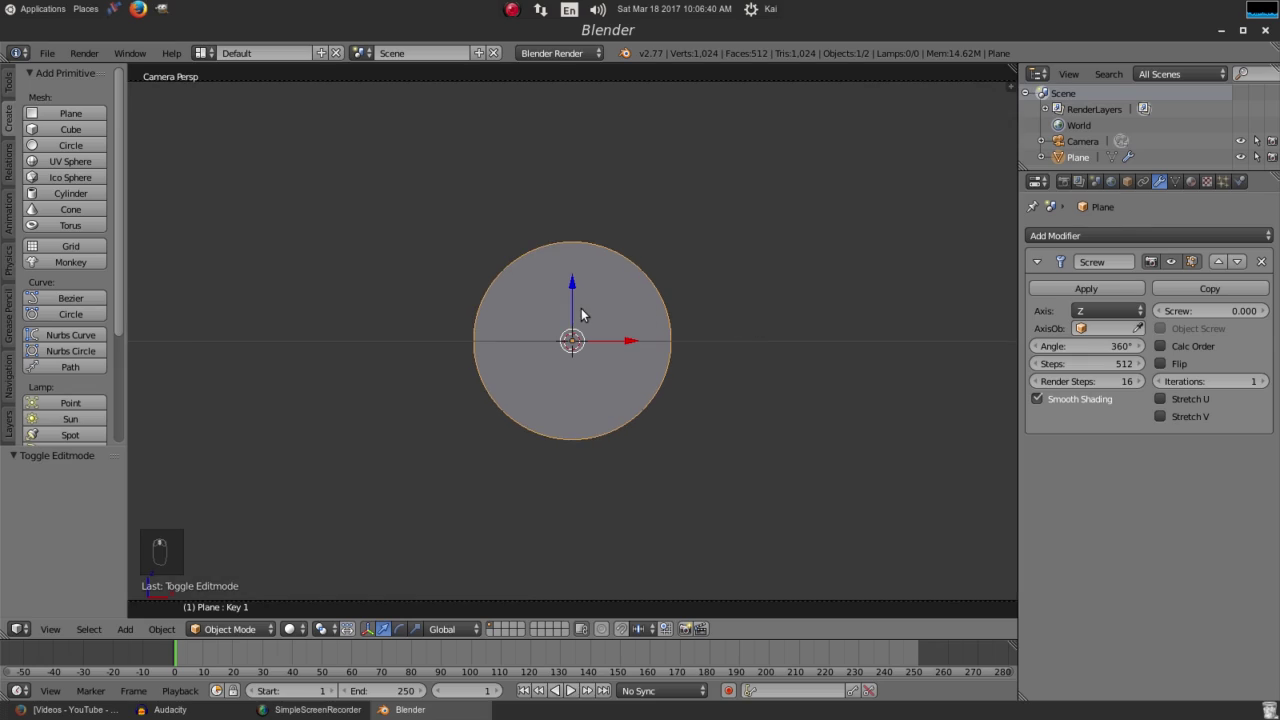
scroll(530, 278, "up", 2)
scroll(620, 290, "down", 1)
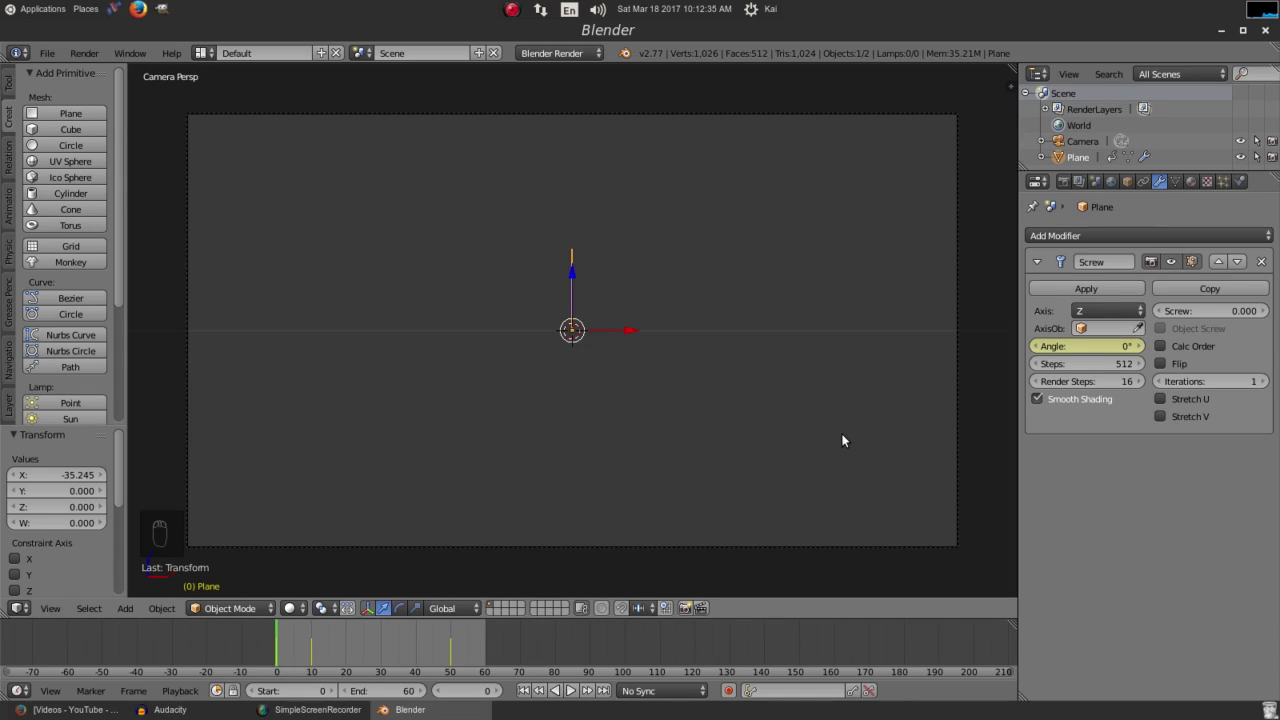
Step: Set the Screw modifier's render steps to 512
left_click(1090, 381)
type("512")
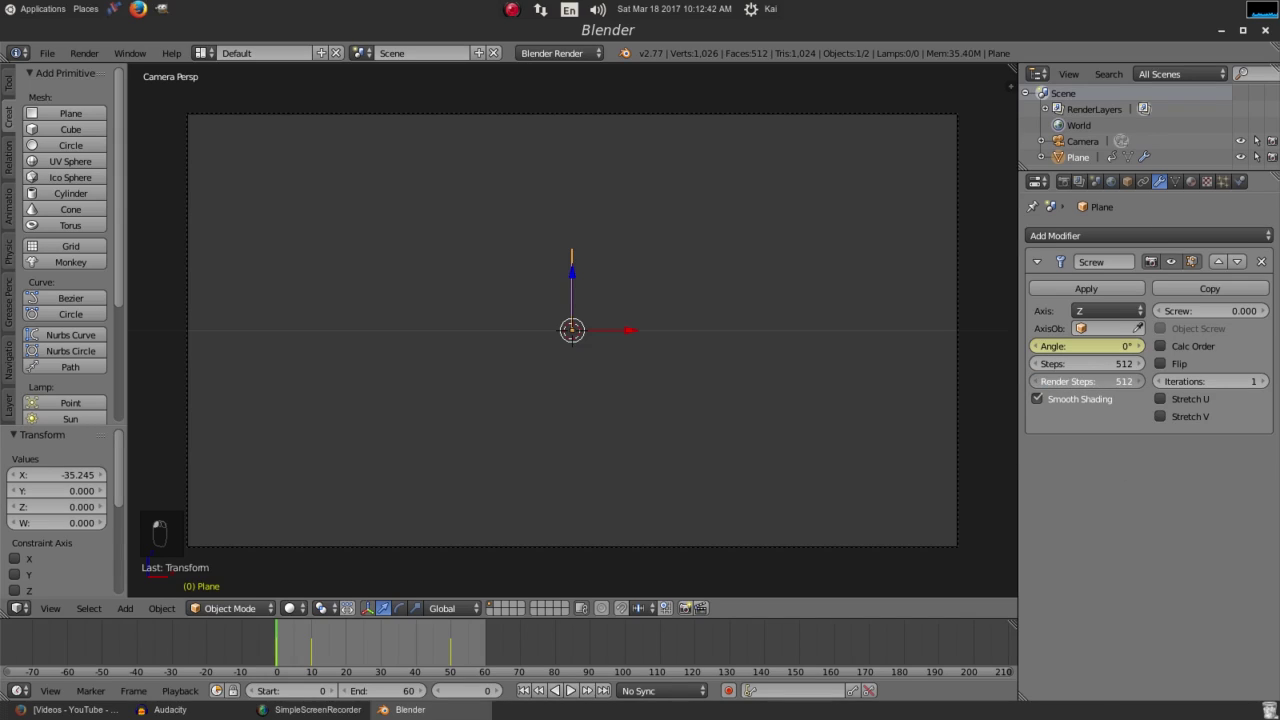
key("Return")
left_click(84, 53)
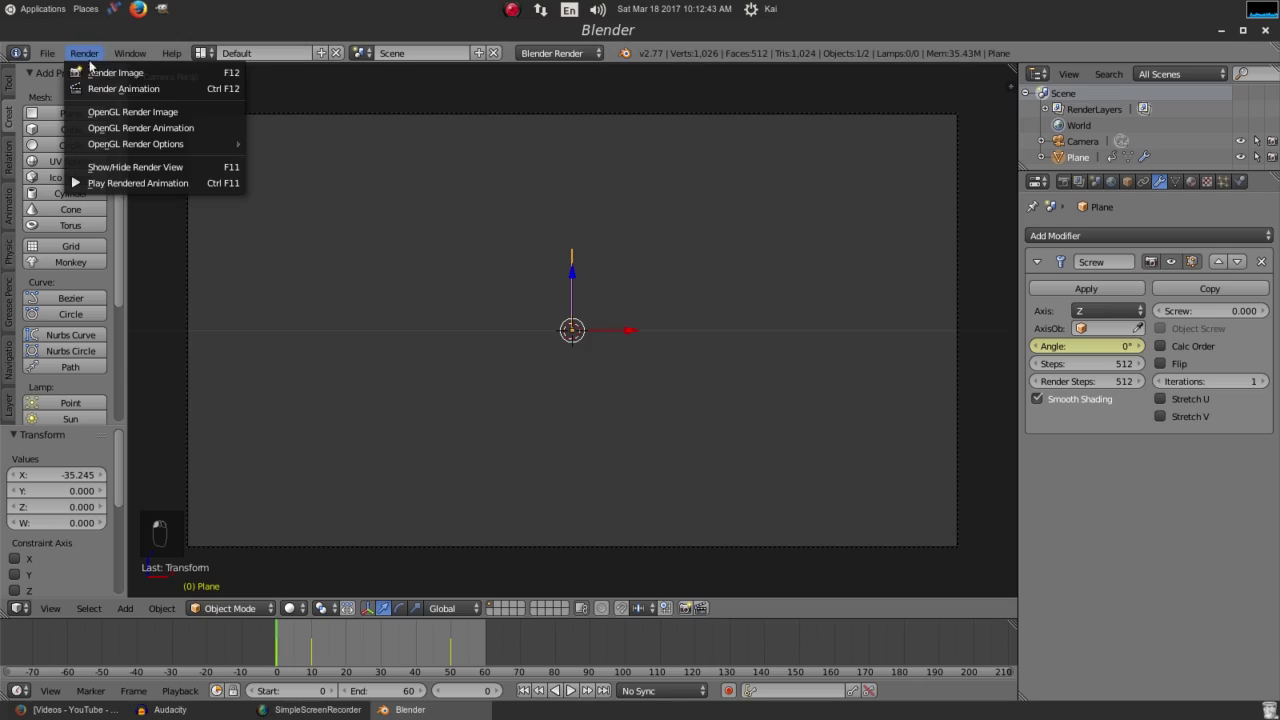
left_click(103, 86)
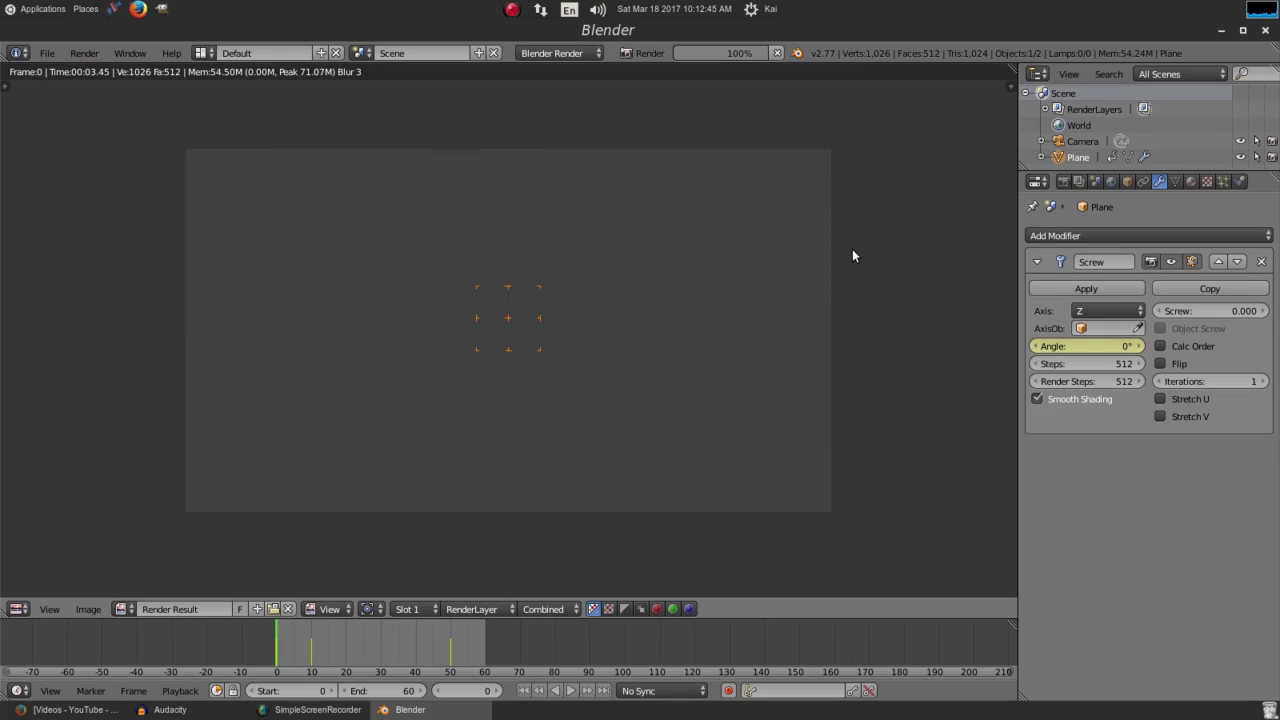
key("Escape")
key("Escape")
key("Escape")
key("Escape")
Step: Go to frame 33 in the timeline and render a still image of the partly closed circle
left_click(391, 648)
left_click(88, 54)
left_click(115, 72)
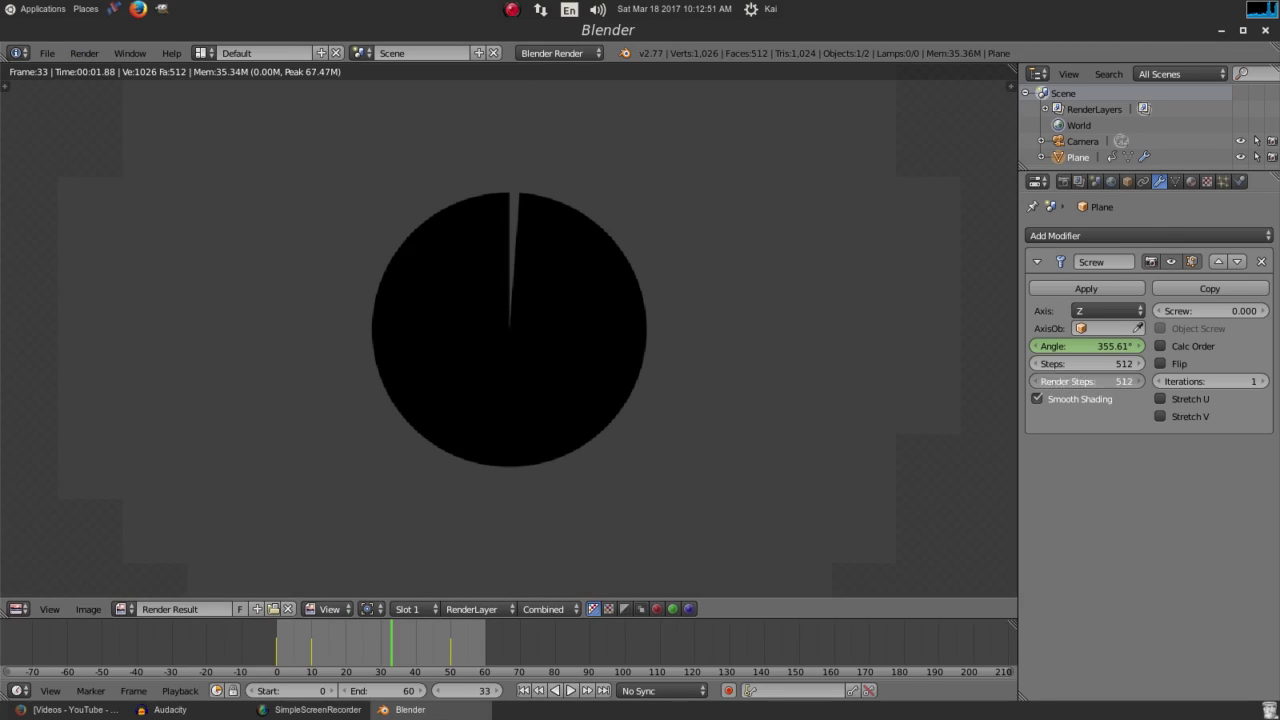
Step: Set the Screw modifier's render steps to 16 and render frame 33 again for comparison
left_click(1095, 381)
type("16")
key("Return")
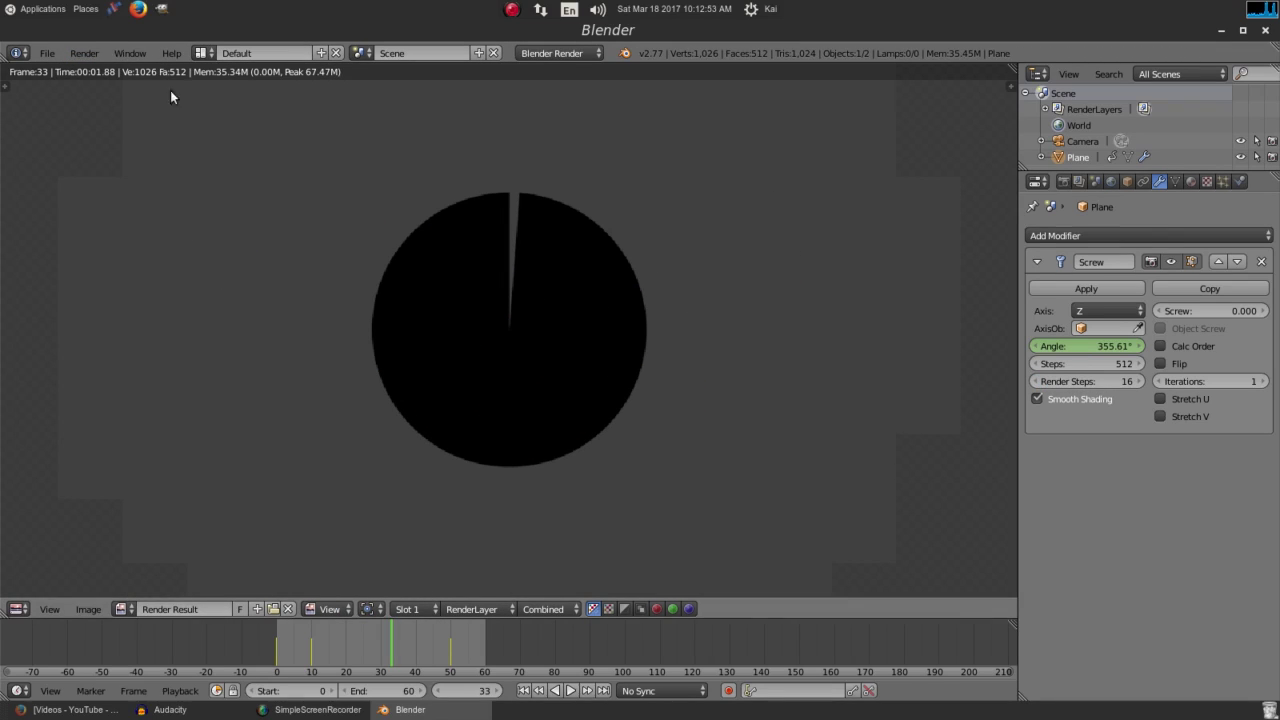
left_click(88, 54)
left_click(115, 73)
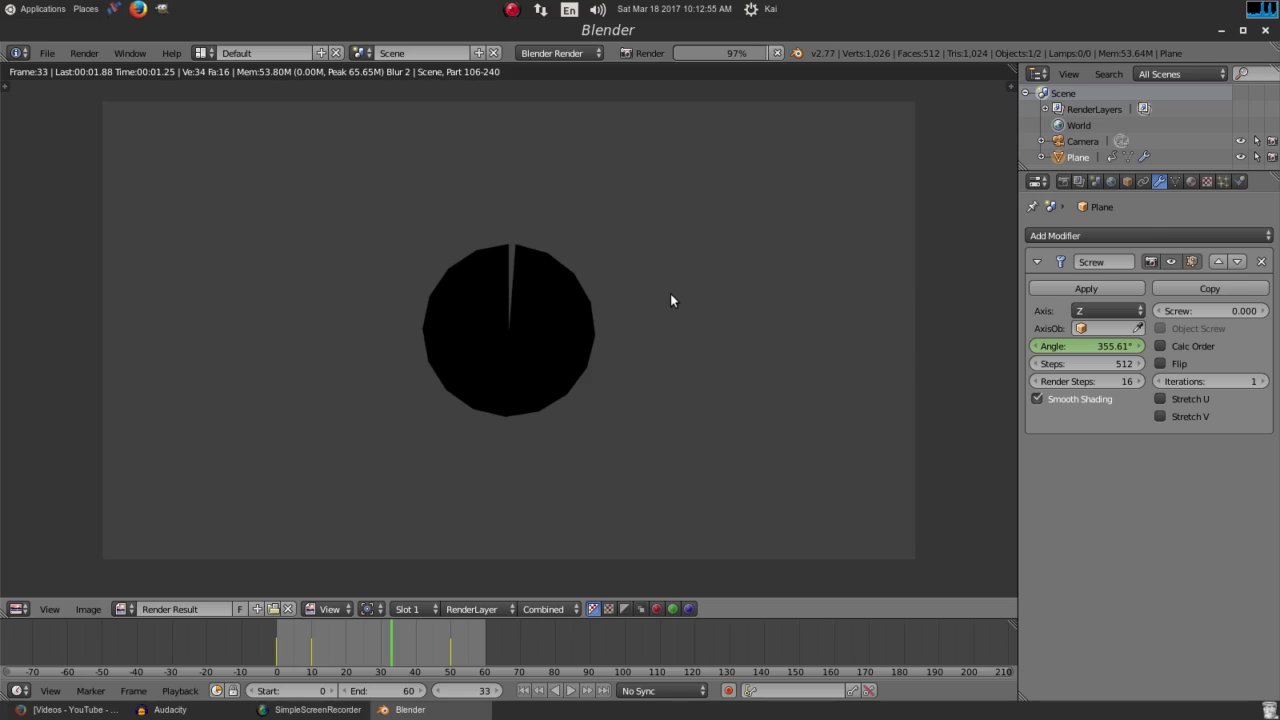
Step: Copy the viewport steps value of 512 into the Screw modifier's render steps and leave the render view
key("ctrl+c")
key("ctrl+v")
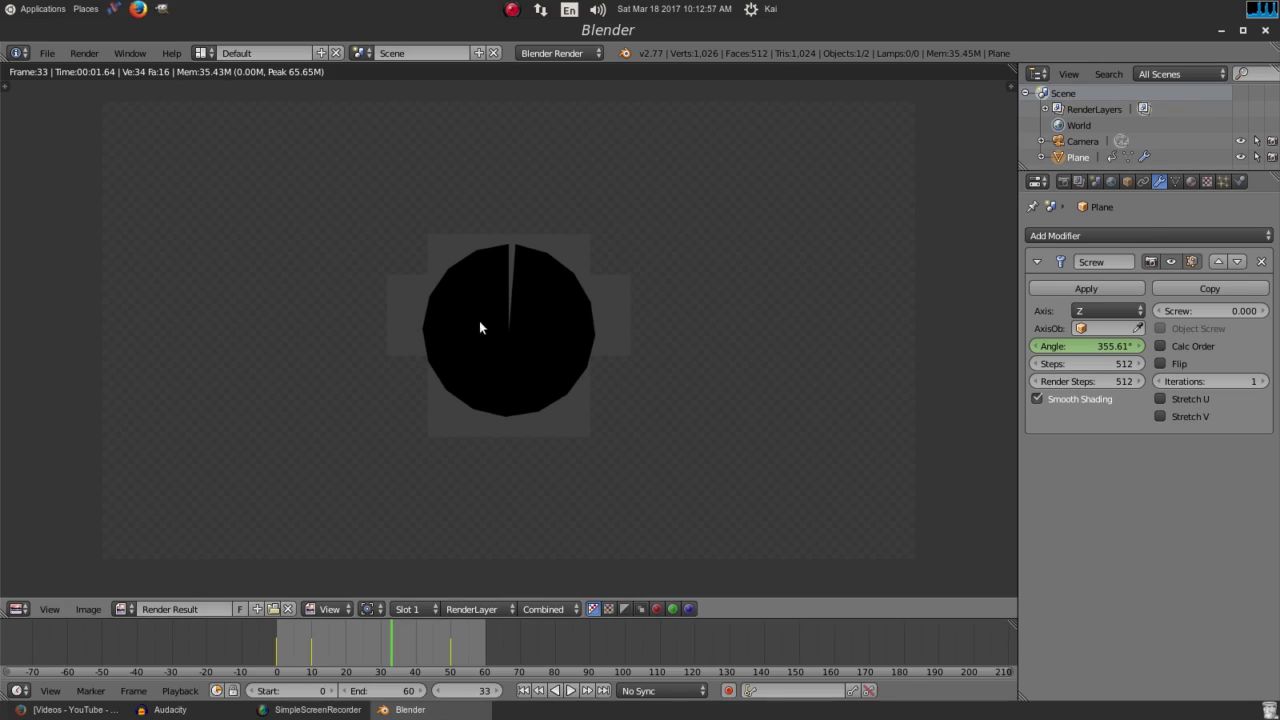
key("Escape")
key("Escape")
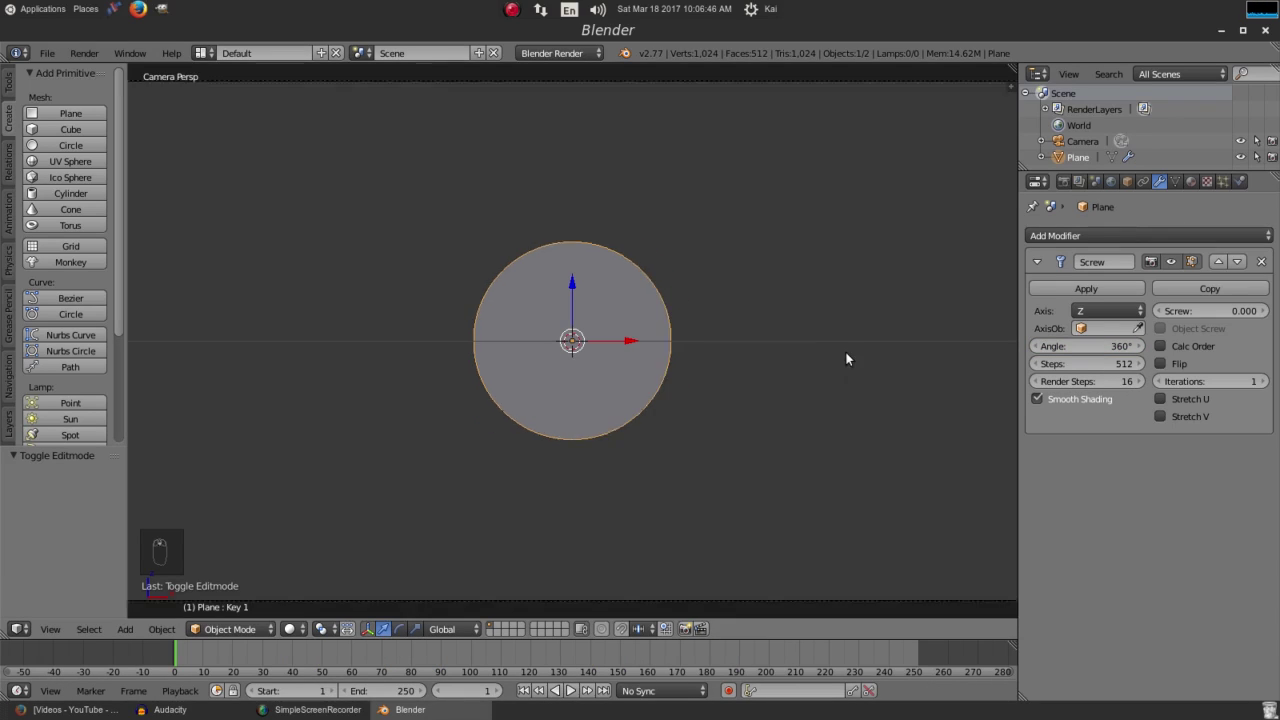
Step: Sweep the Screw modifier's angle down and up to preview partial circles, then set the angle to 0°
scroll(536, 241, "up", 1)
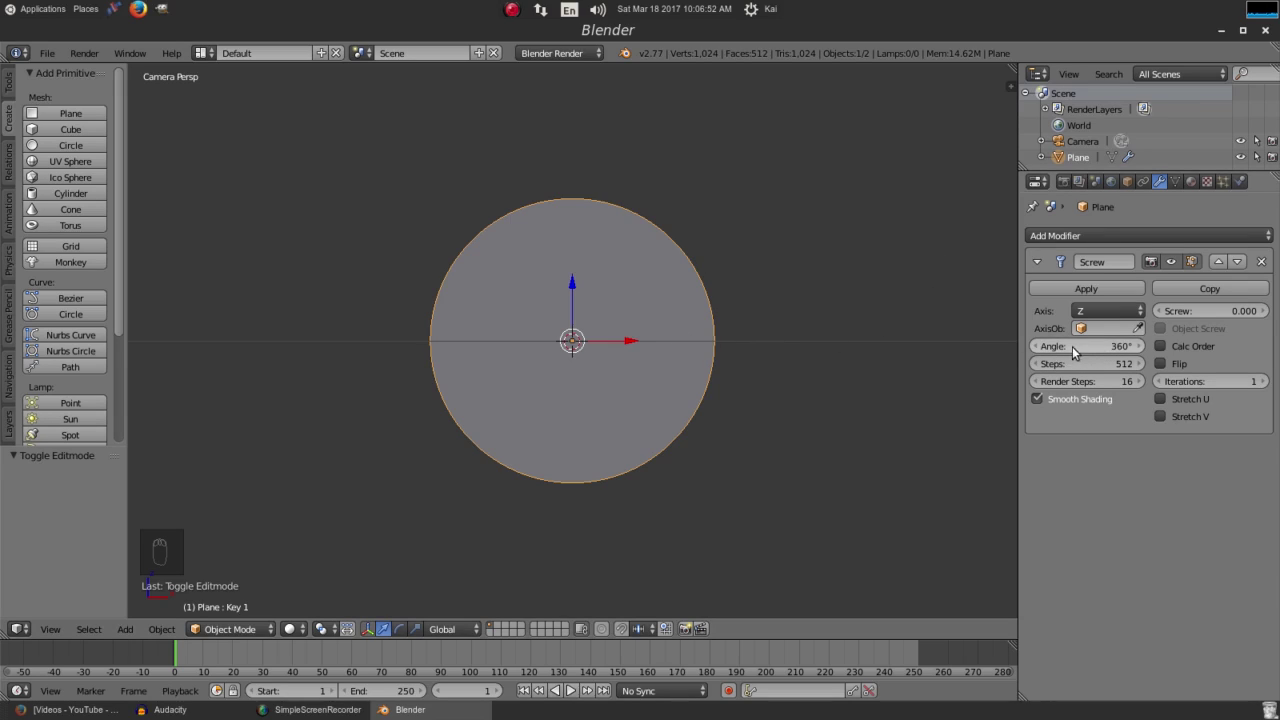
left_click_drag(1088, 346, 679, 346)
left_click_drag(1062, 346, 1195, 346)
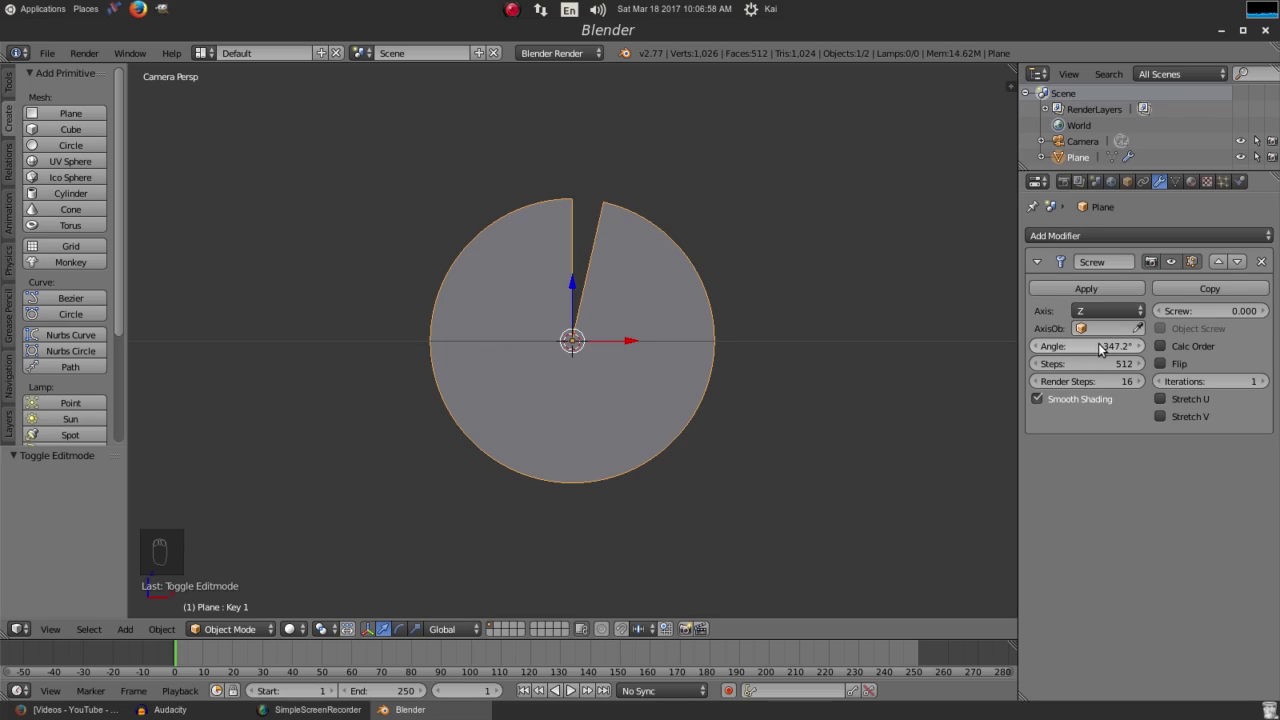
left_click_drag(1100, 348, 1023, 348)
left_click(1088, 346)
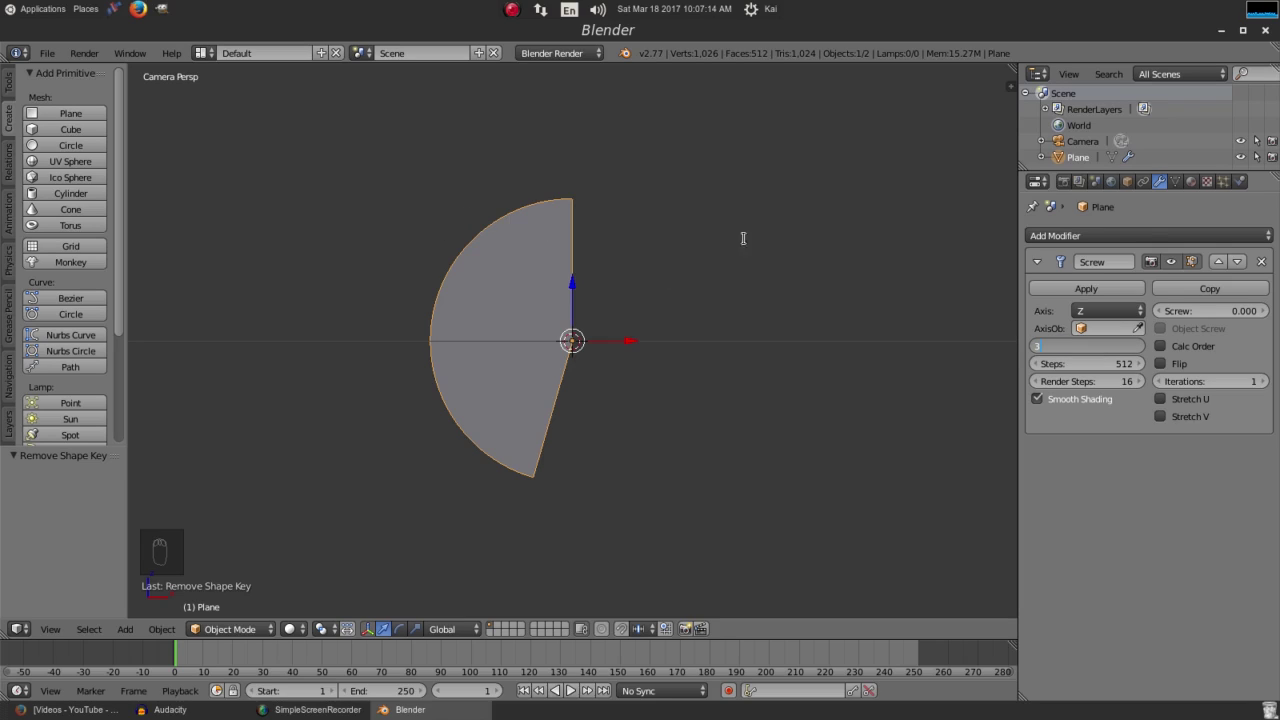
key("Return")
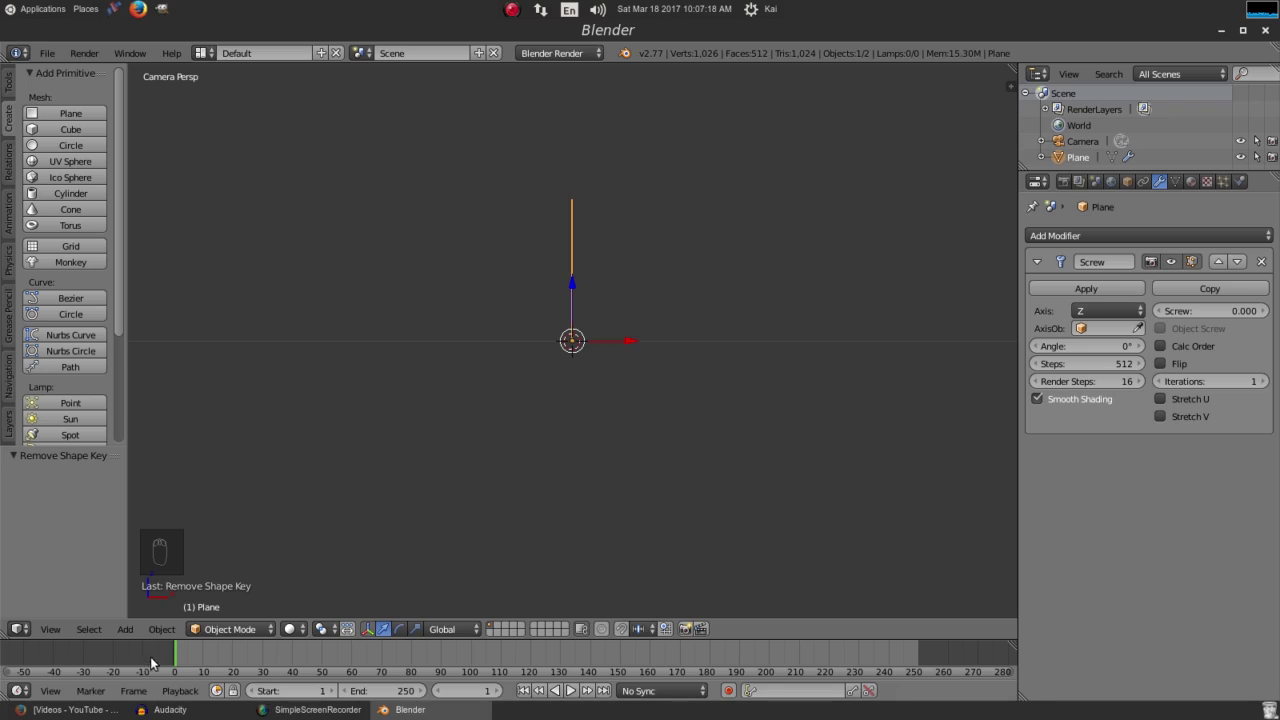
Step: Set the animation's start frame to 0 and make the timeline area taller
scroll(151, 663, "up", 2)
middle_click_drag(160, 663, 380, 663)
left_click(253, 690)
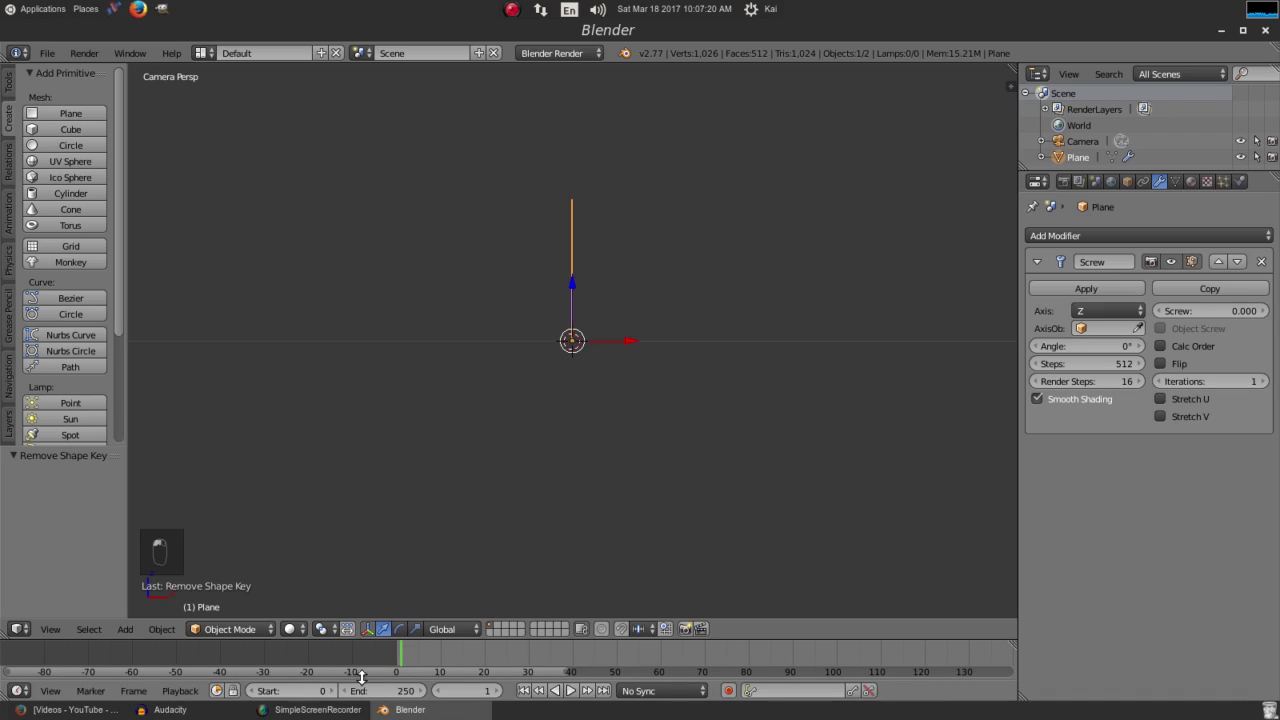
left_click_drag(327, 640, 332, 614)
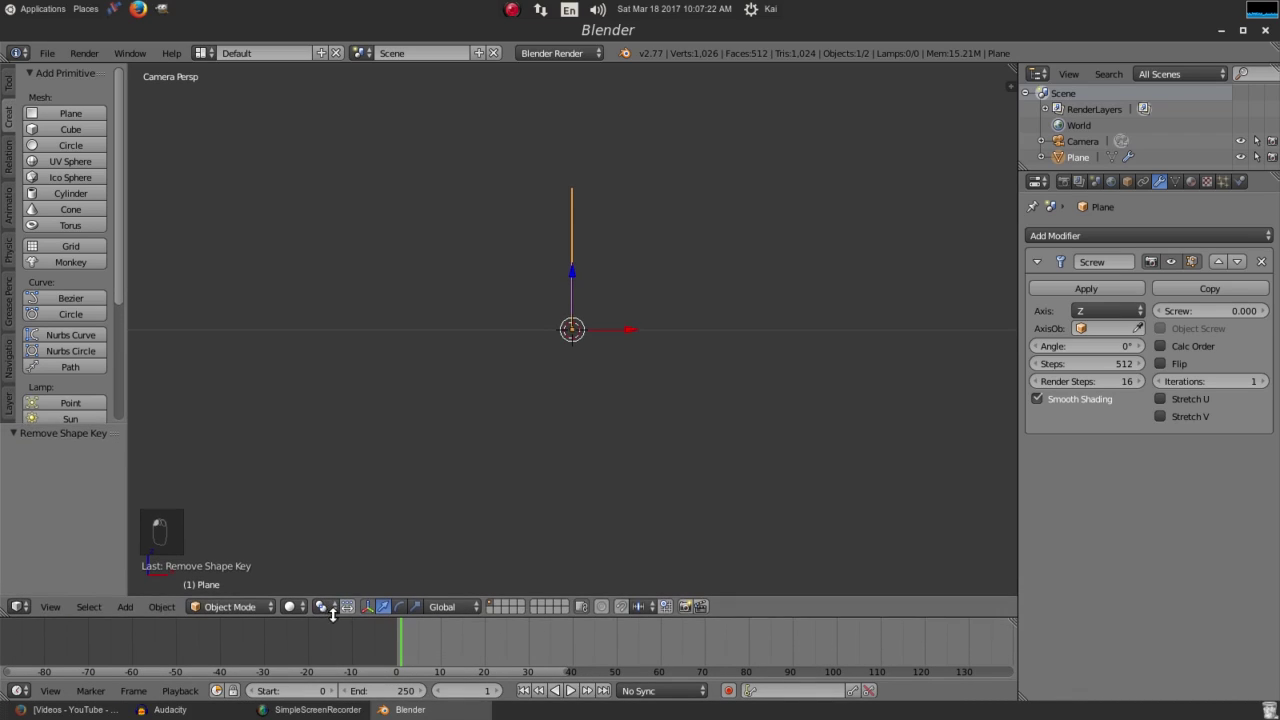
Step: Insert a keyframe for the Screw modifier's 0° angle at frame 0
scroll(380, 640, "up", 3)
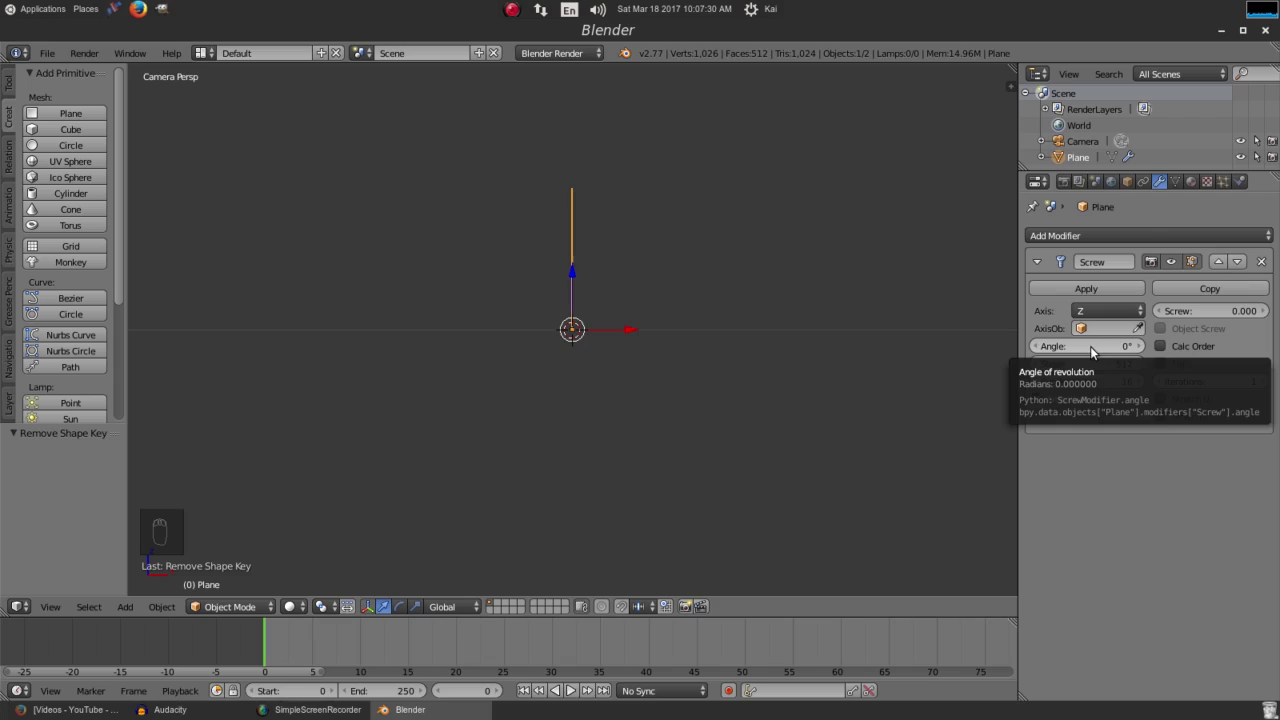
key("i")
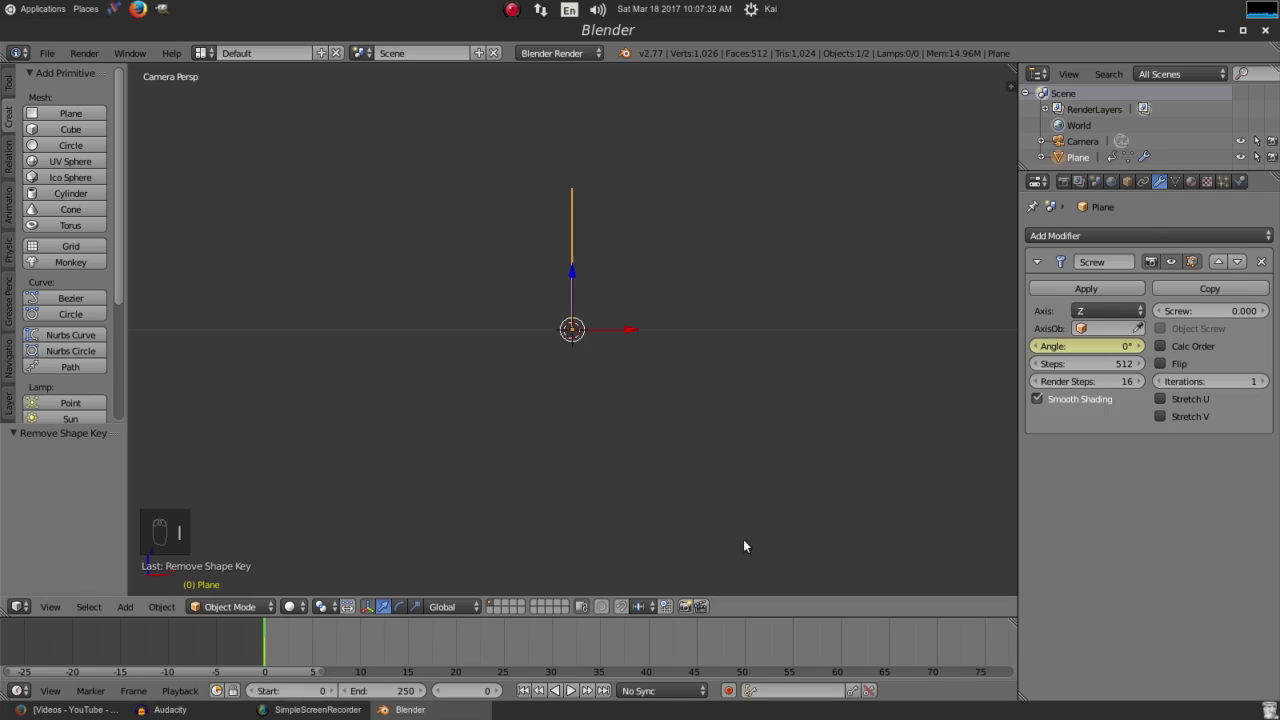
Step: Go to frame 5, set the Screw modifier's angle to 300°, and keyframe it there
scroll(675, 637, "down", 3)
middle_click_drag(671, 648, 557, 642)
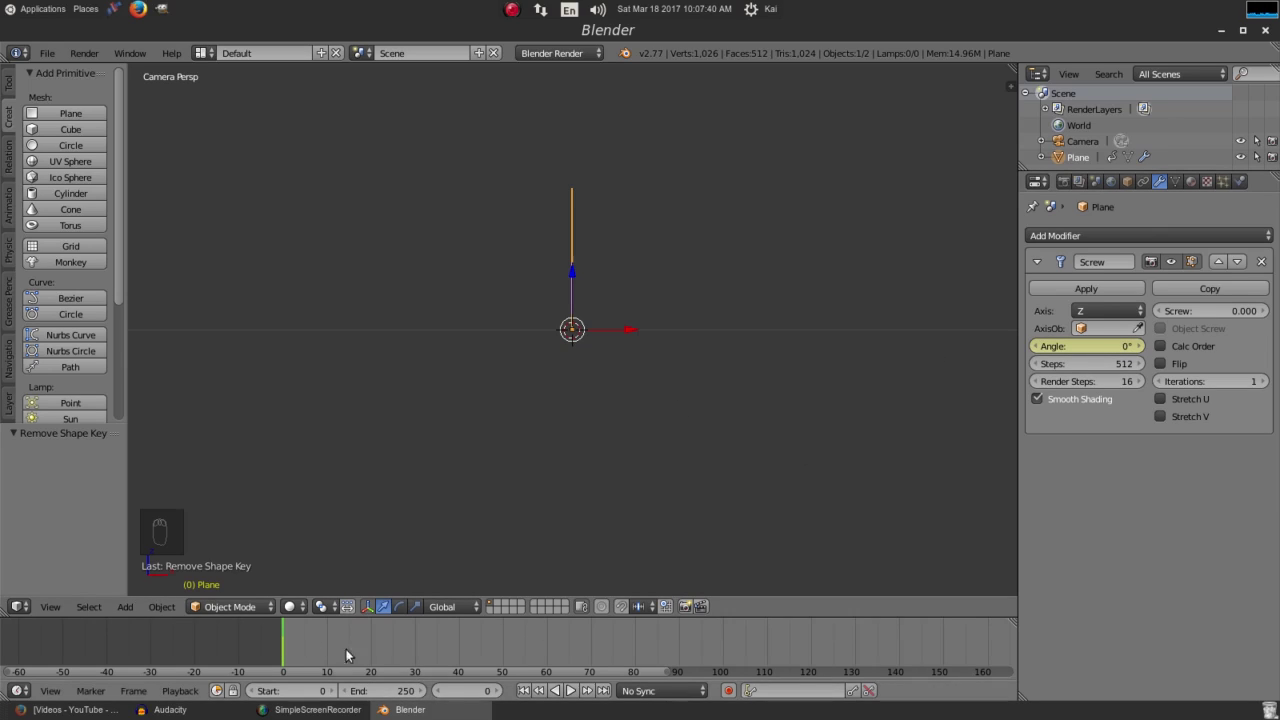
key("alt+a")
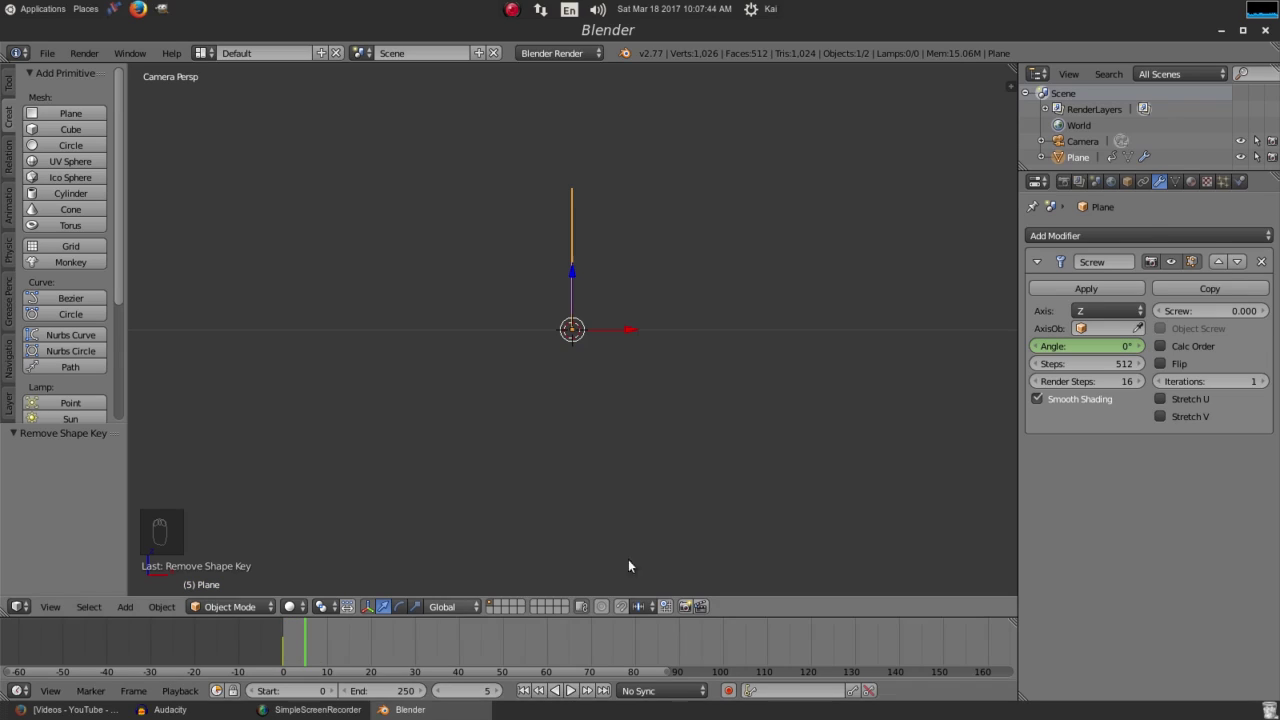
left_click(1089, 346)
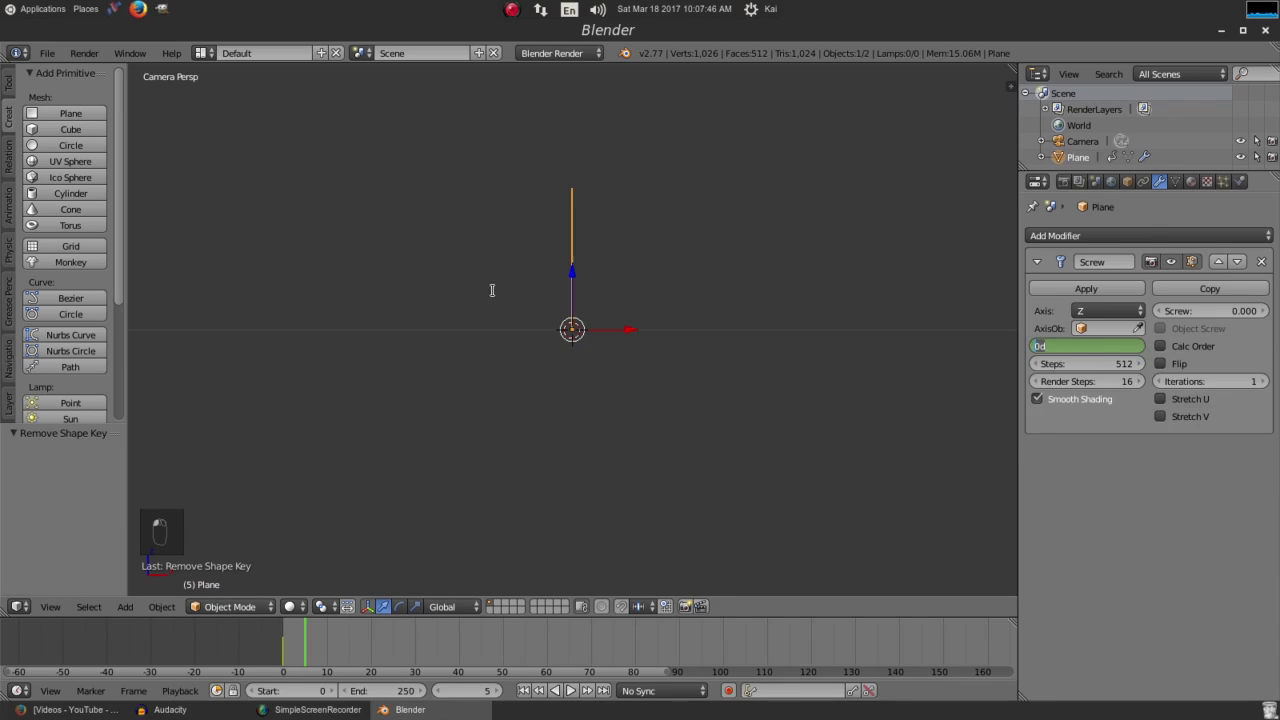
type("300")
key("Return")
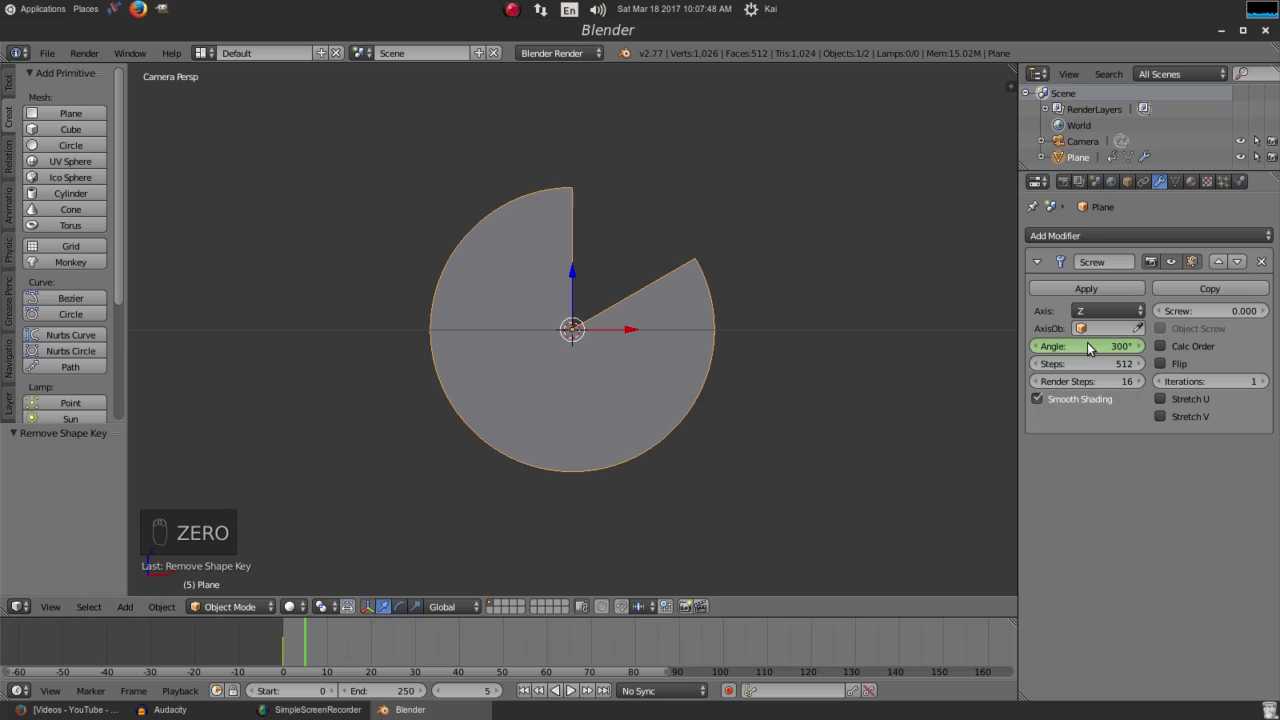
key("i")
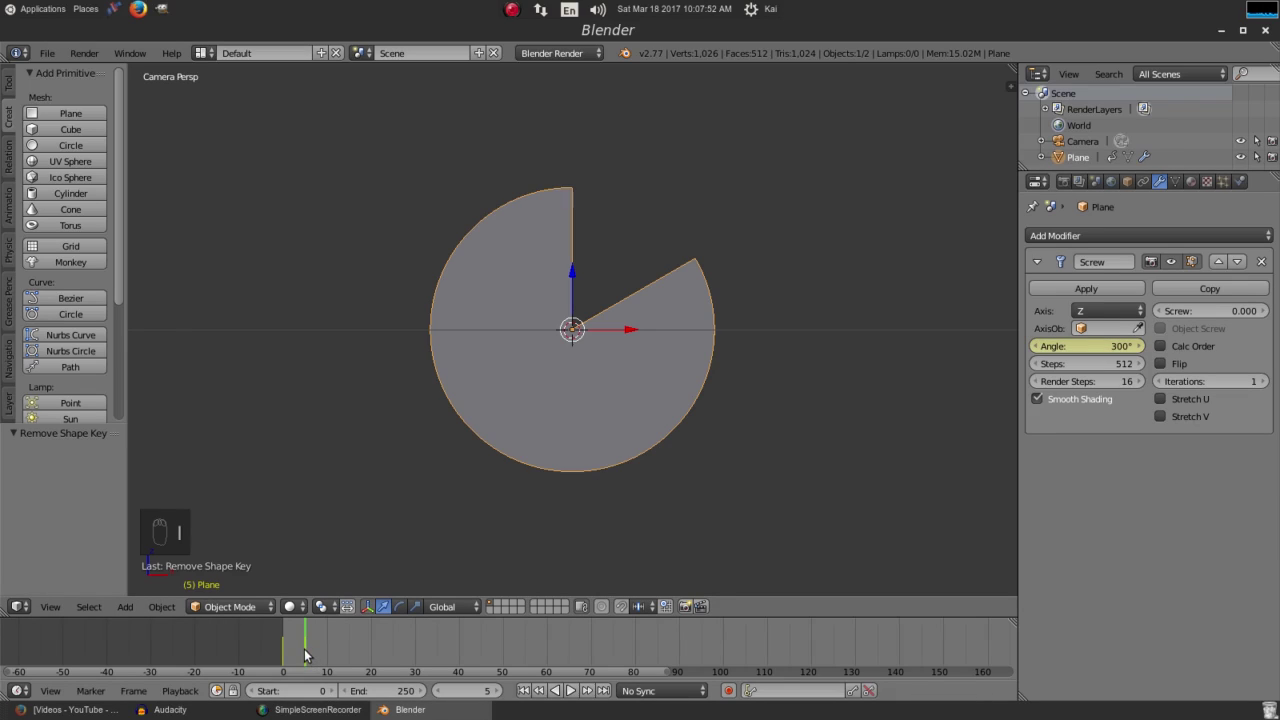
Step: Go to frame 50, set the Screw modifier's angle to 360°, and keyframe it there
left_click_drag(305, 655, 505, 673)
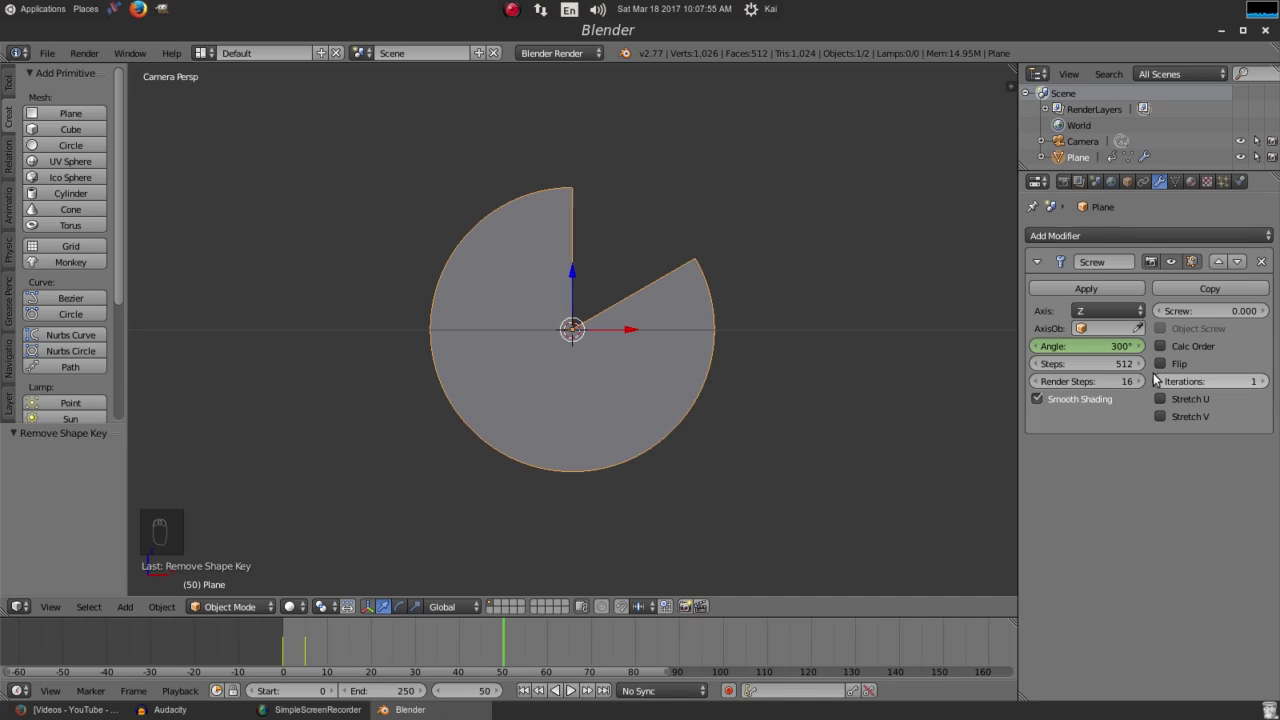
left_click(1096, 345)
key("BackSpace")
key("BackSpace")
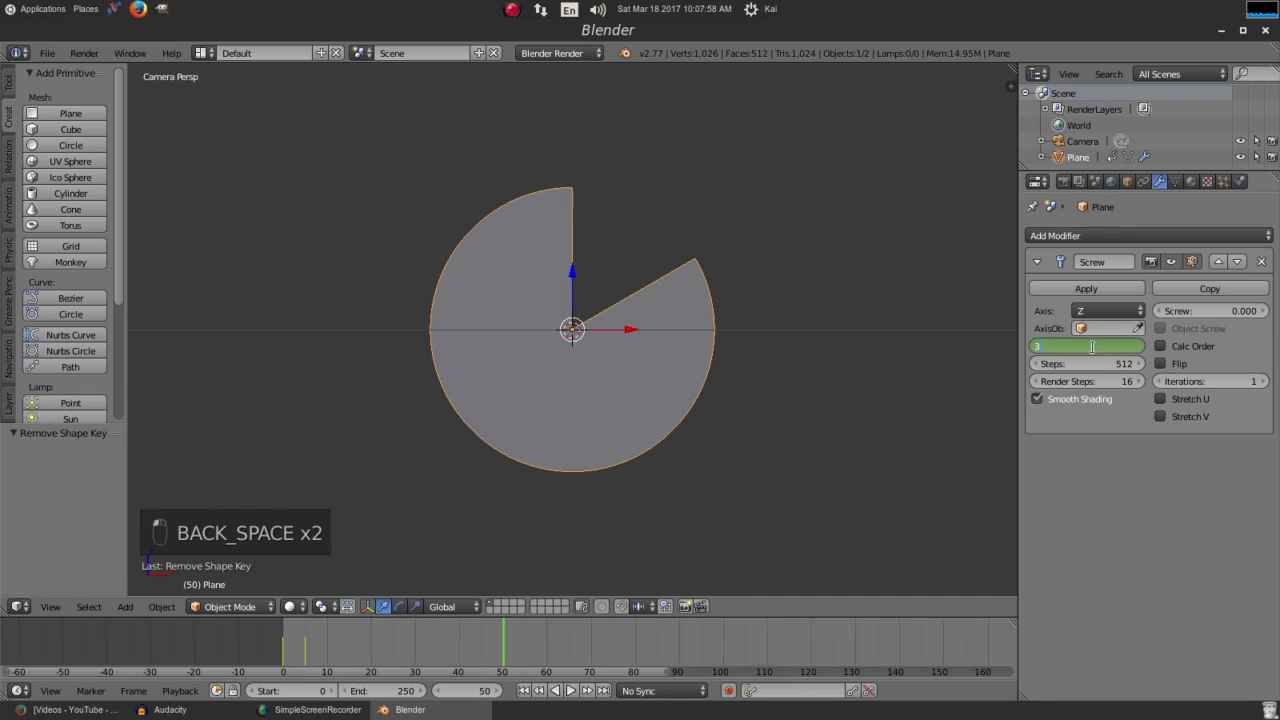
type("60")
key("Return")
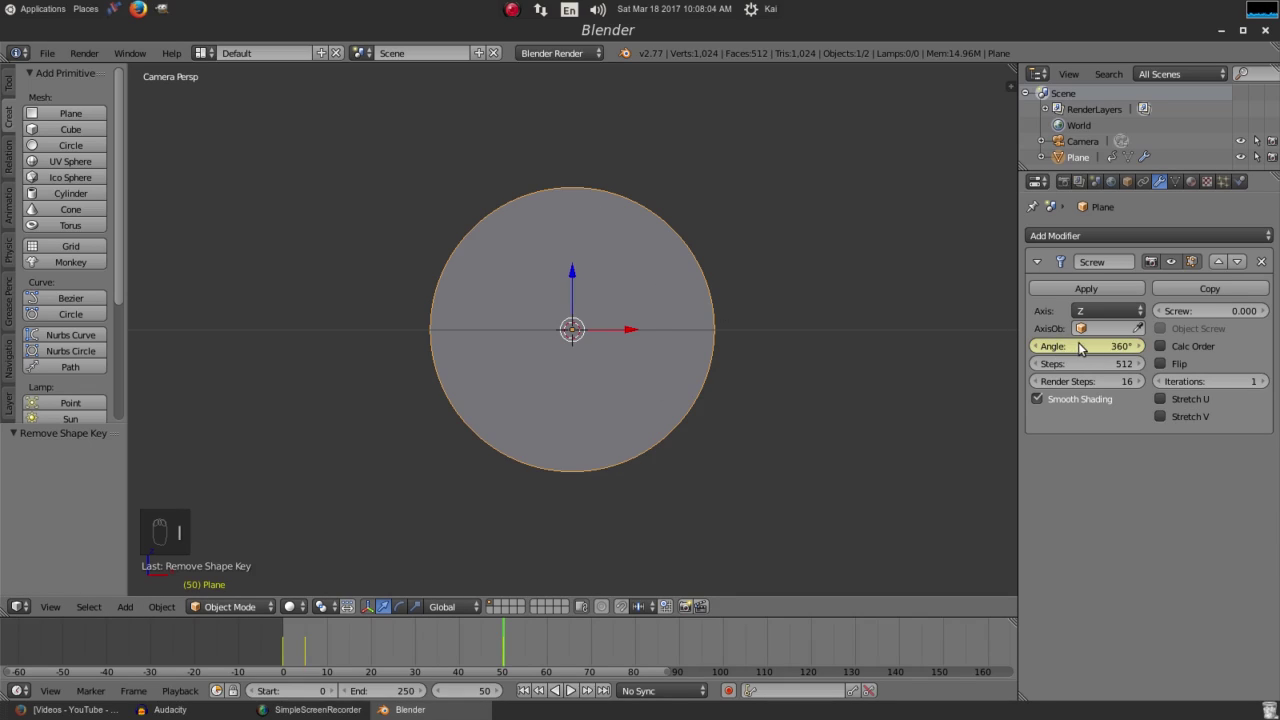
key("i")
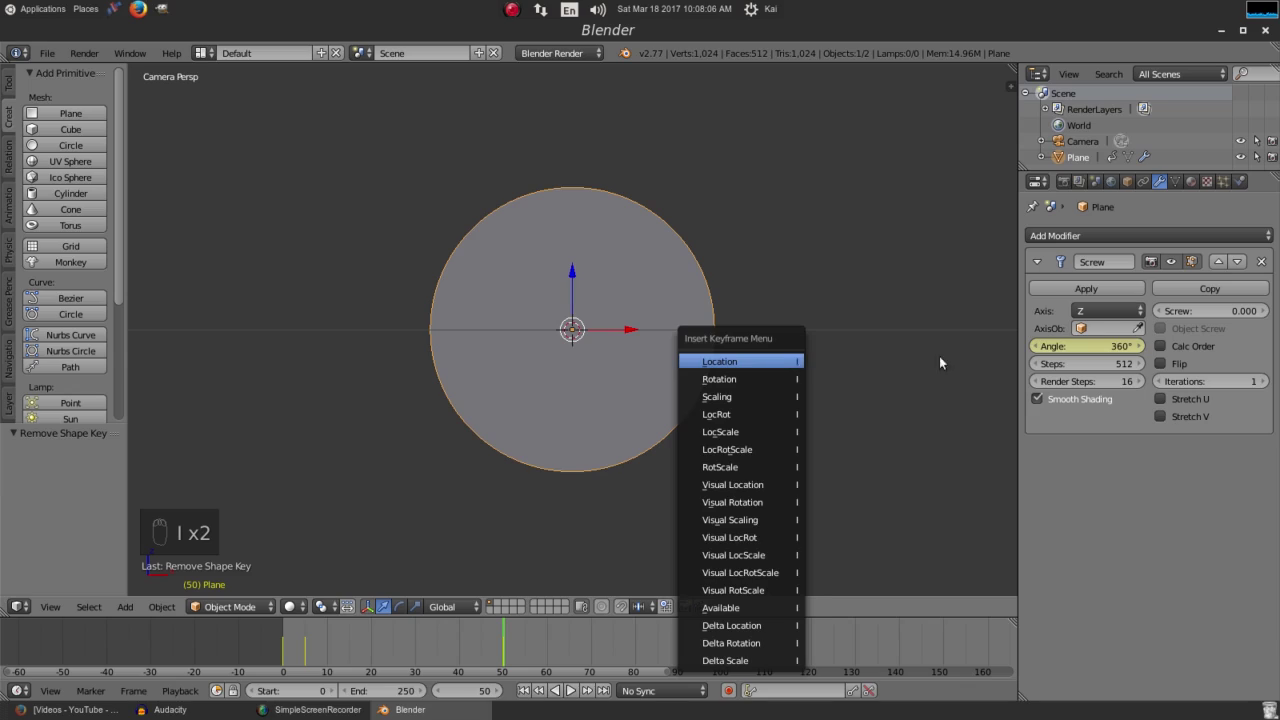
scroll(571, 654, "down", 4)
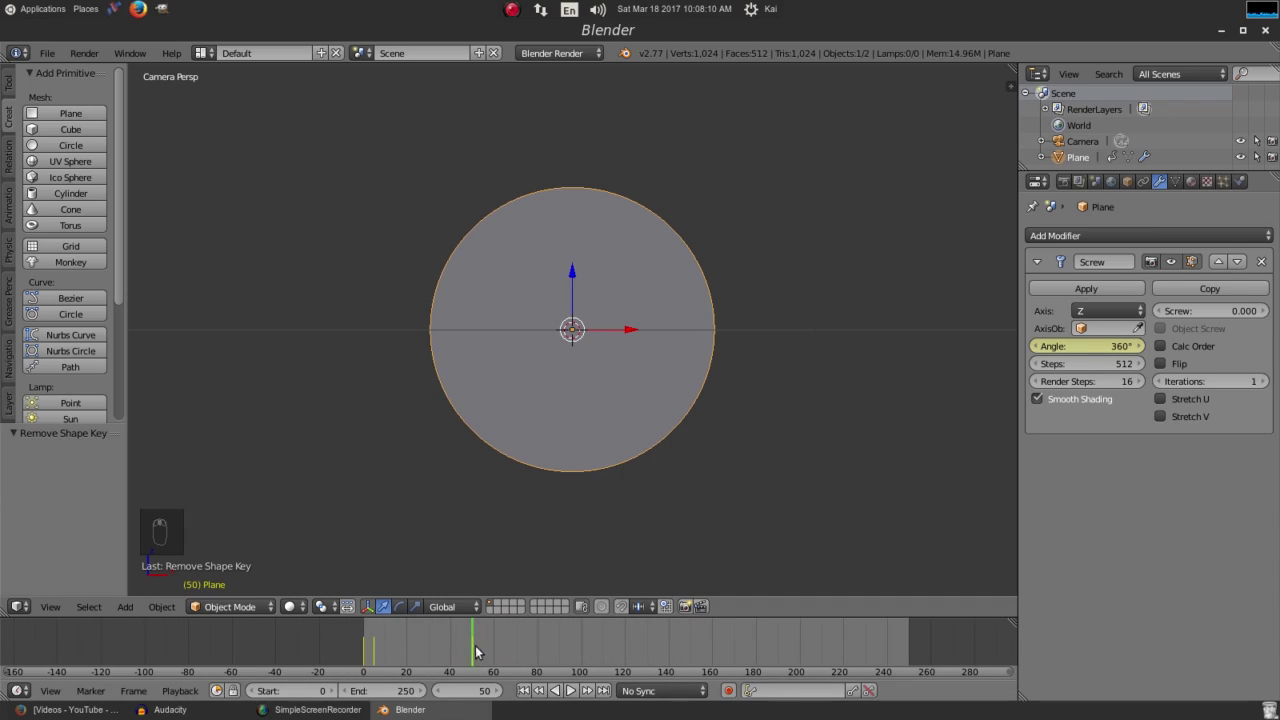
Step: Set the animation's end frame to 60
left_click(392, 691)
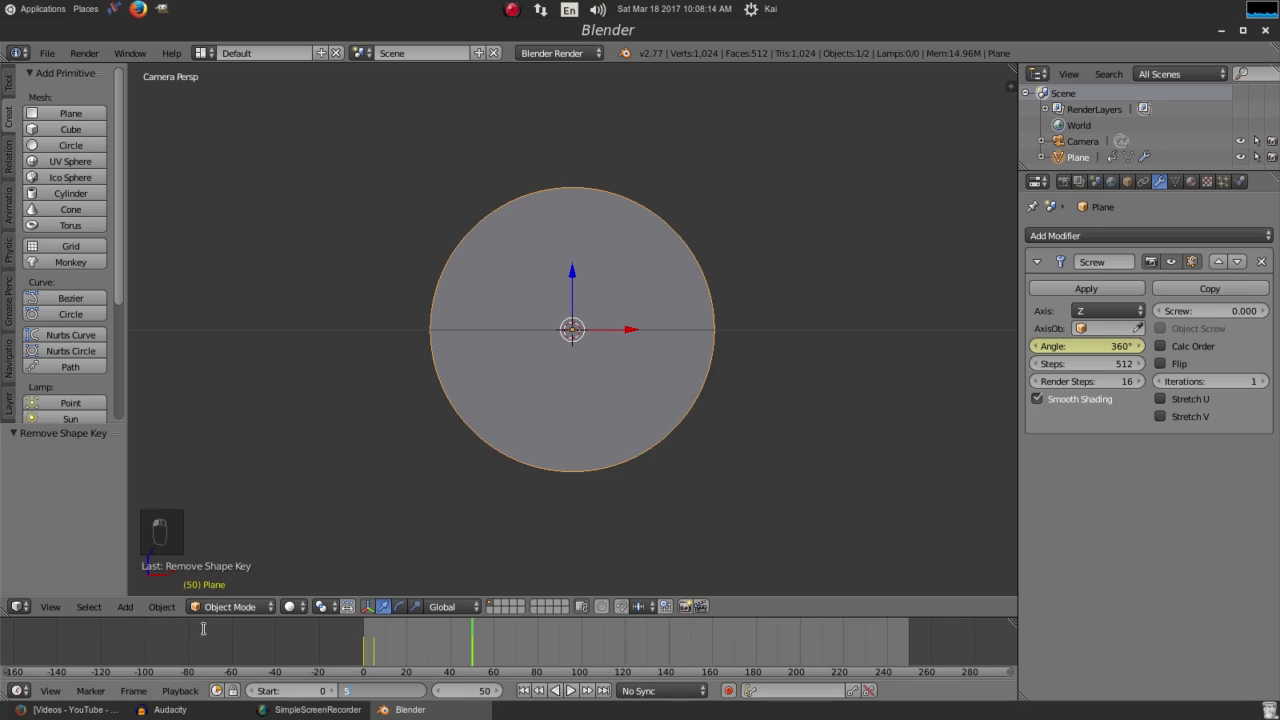
type("50")
key("Return")
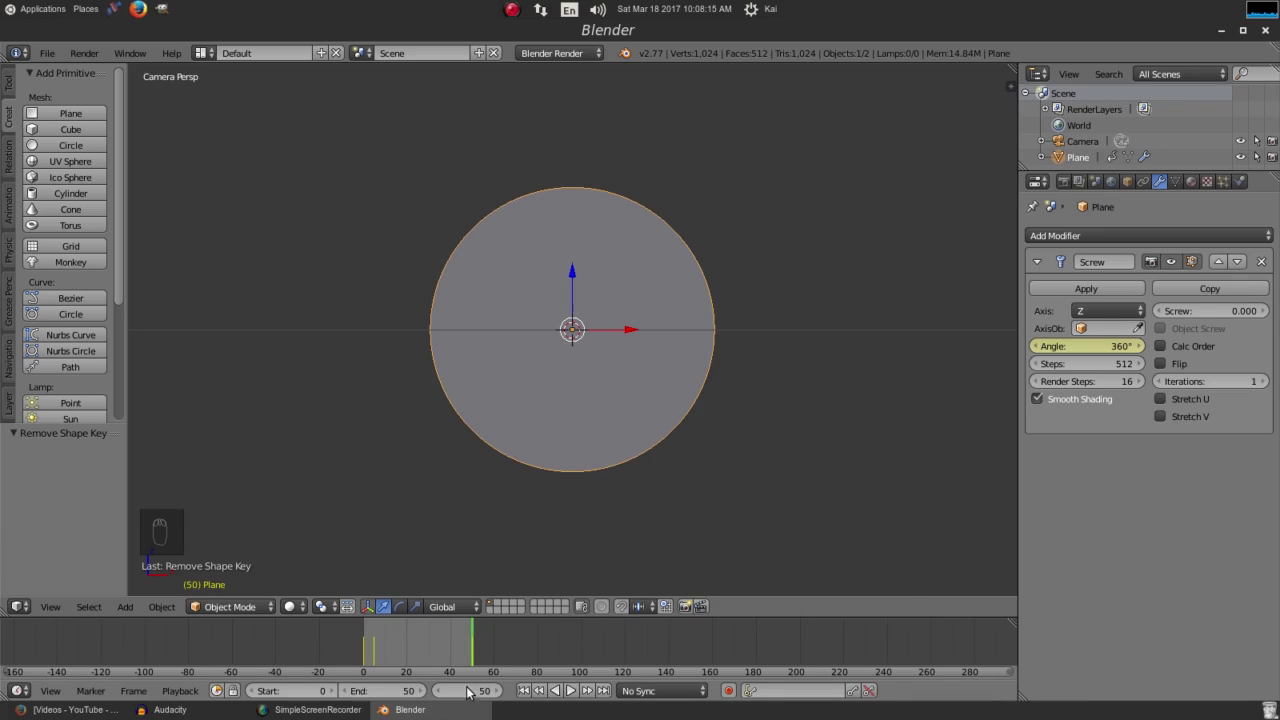
left_click(388, 691)
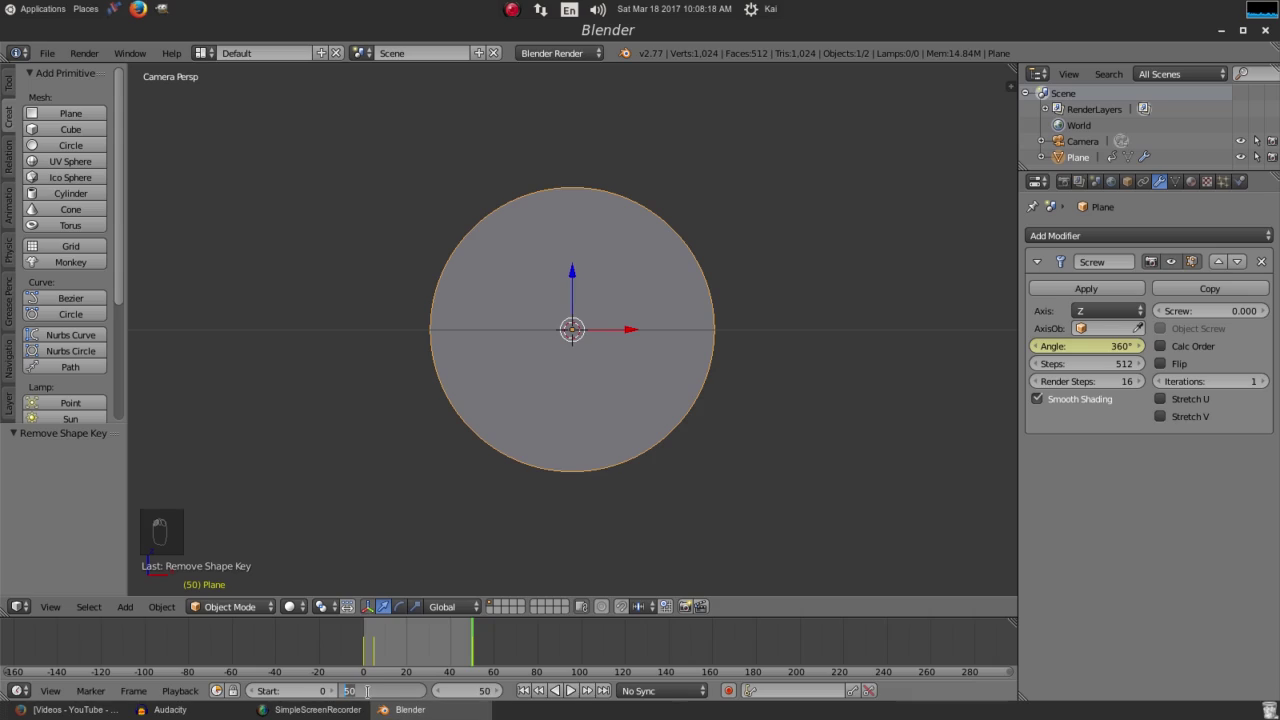
type("60")
key("Return")
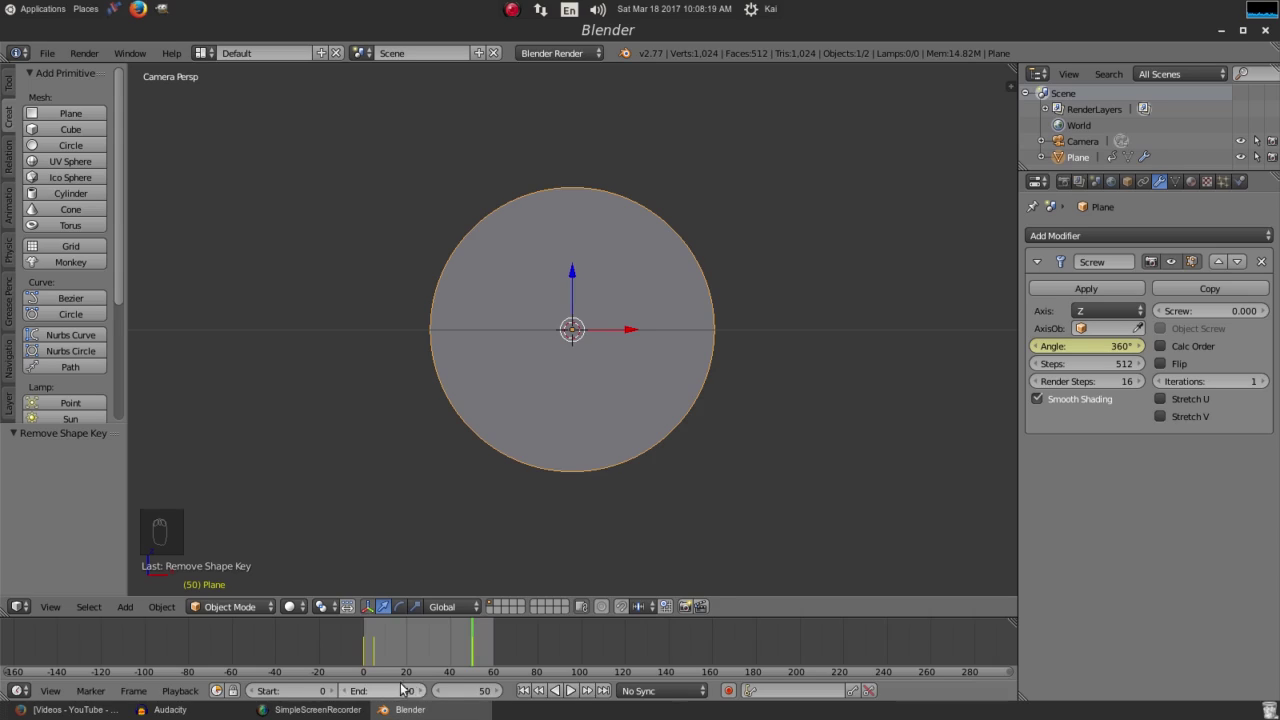
Step: Play the circle animation from the first frame through the full camera view, with the camera selected
left_click(523, 691)
key("KP_0")
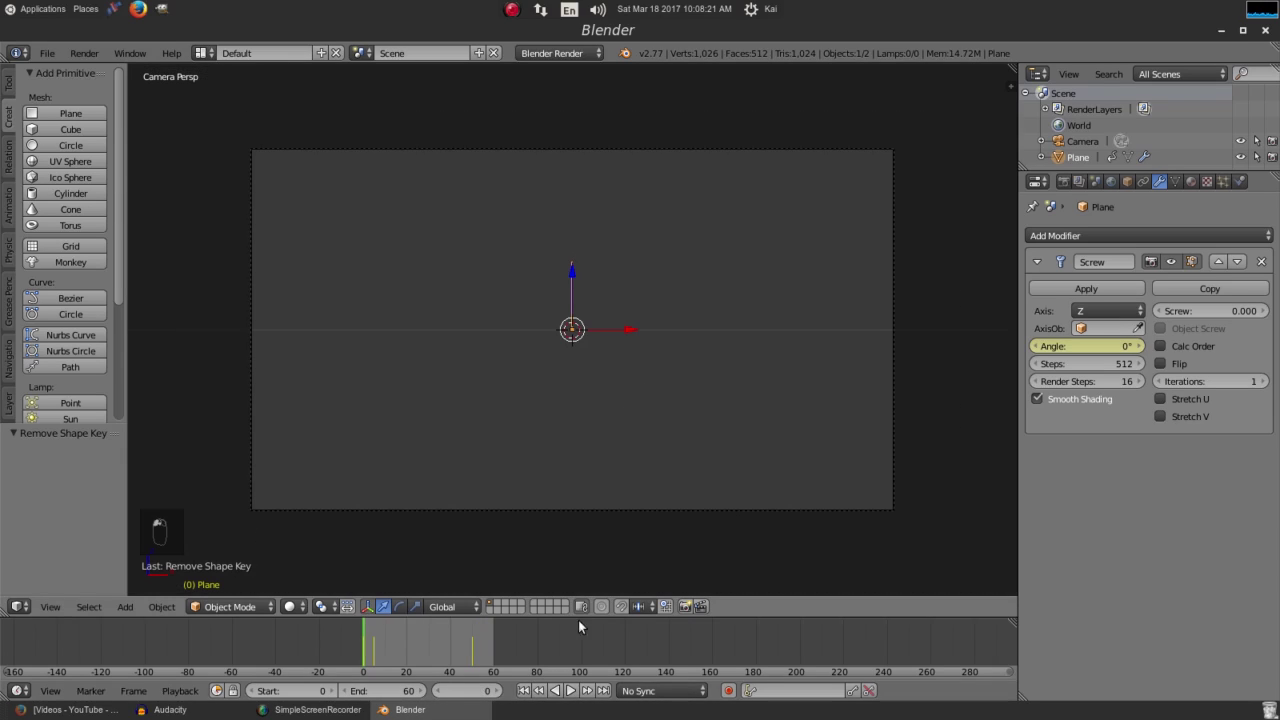
right_click(576, 508)
left_click(571, 690)
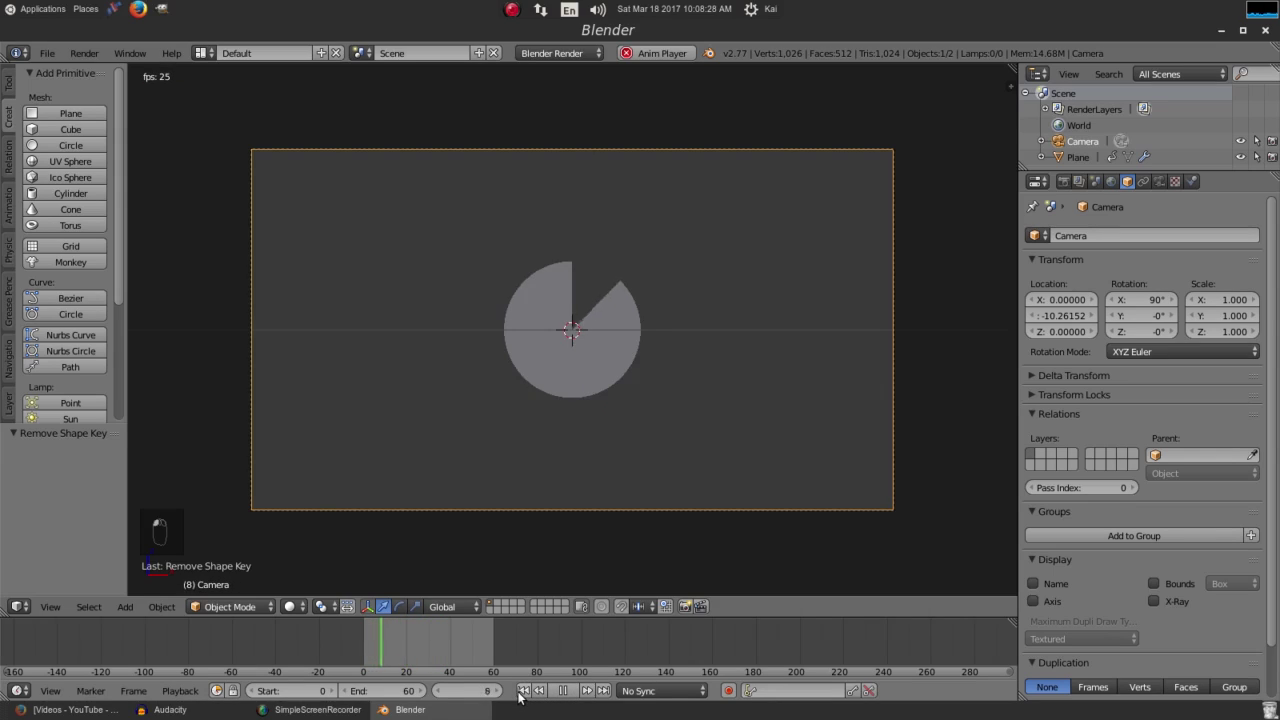
left_click(563, 690)
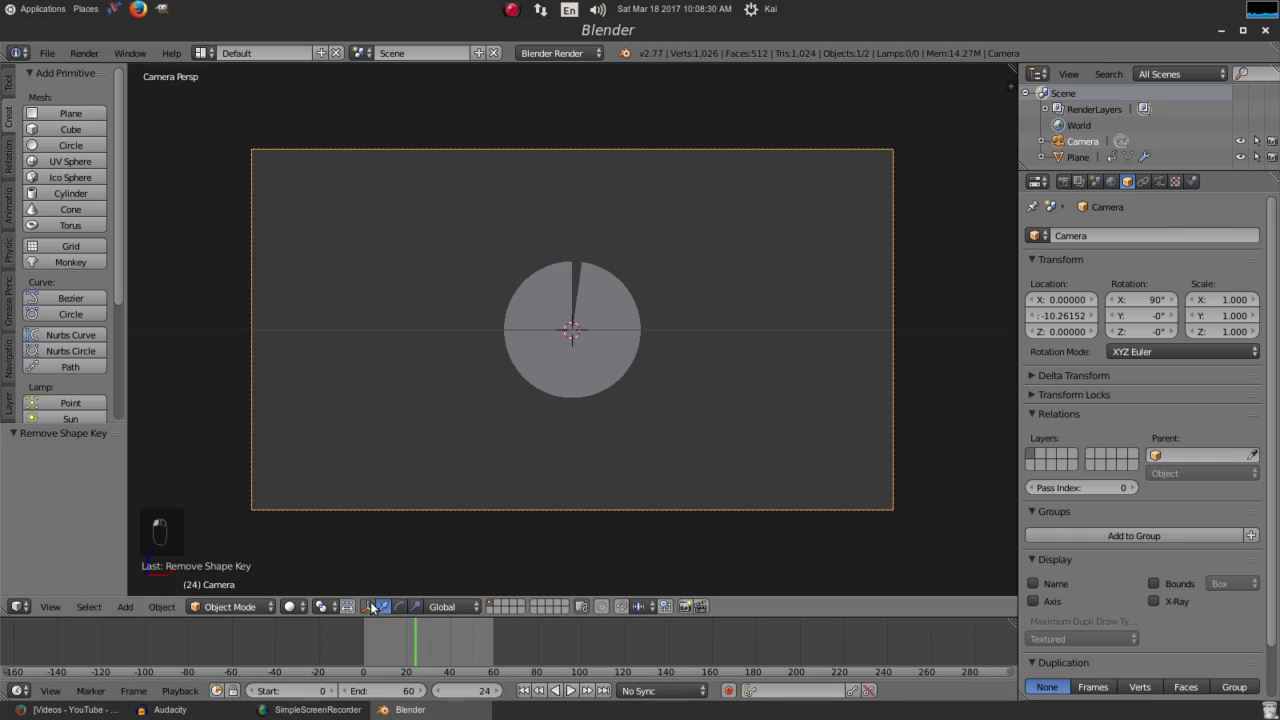
Step: Select the circle, split the 3D viewport horizontally and turn the lower area into a Dope Sheet
right_click(492, 446)
scroll(359, 656, "up", 2)
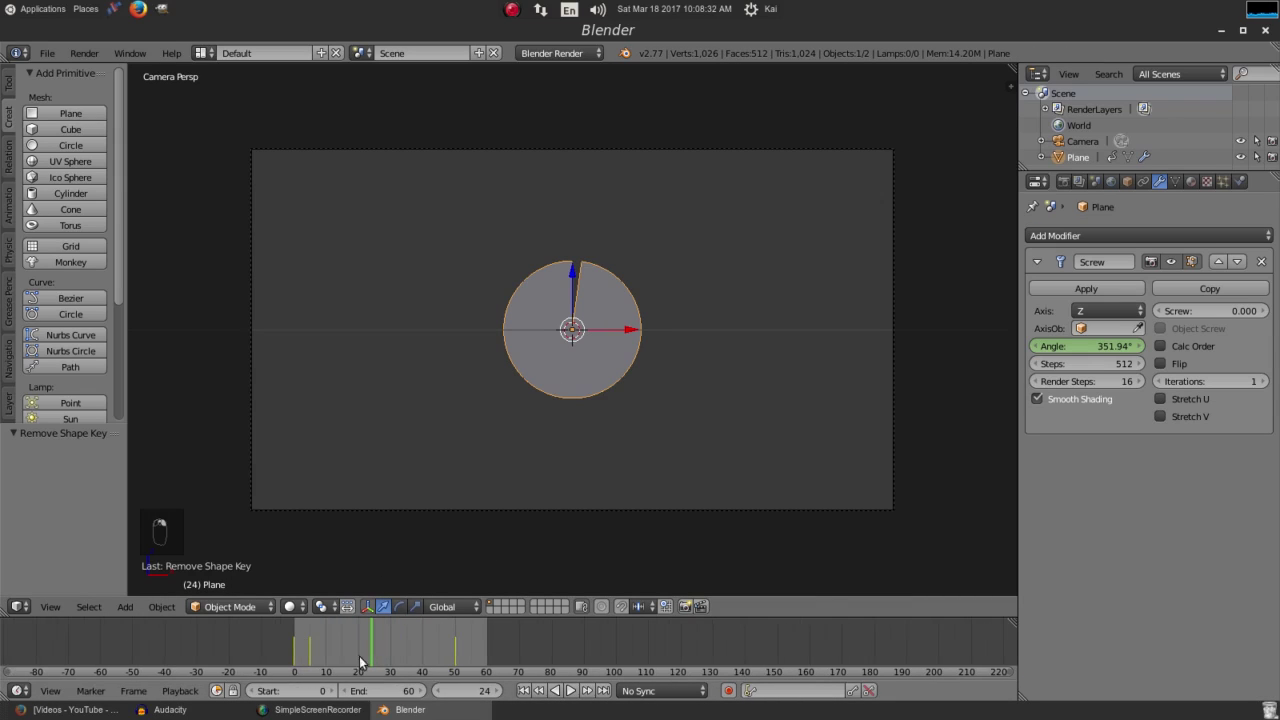
left_click_drag(4, 603, 12, 262)
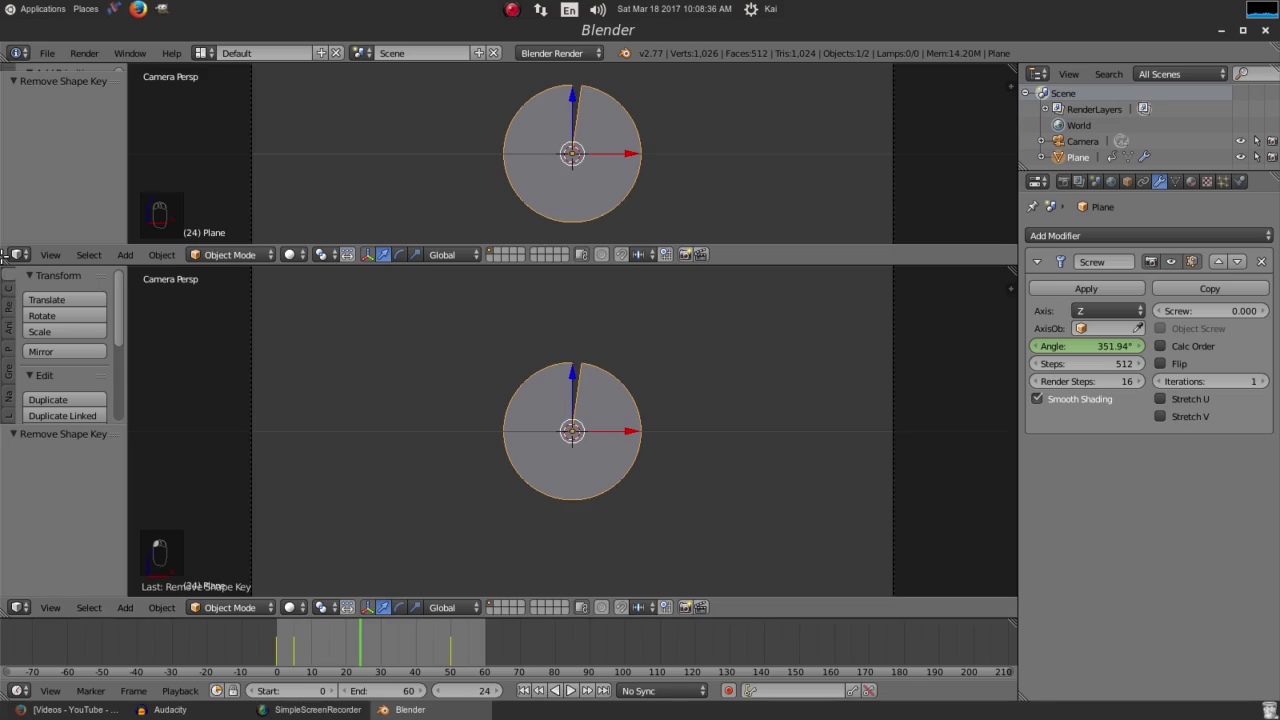
key("ctrl+z")
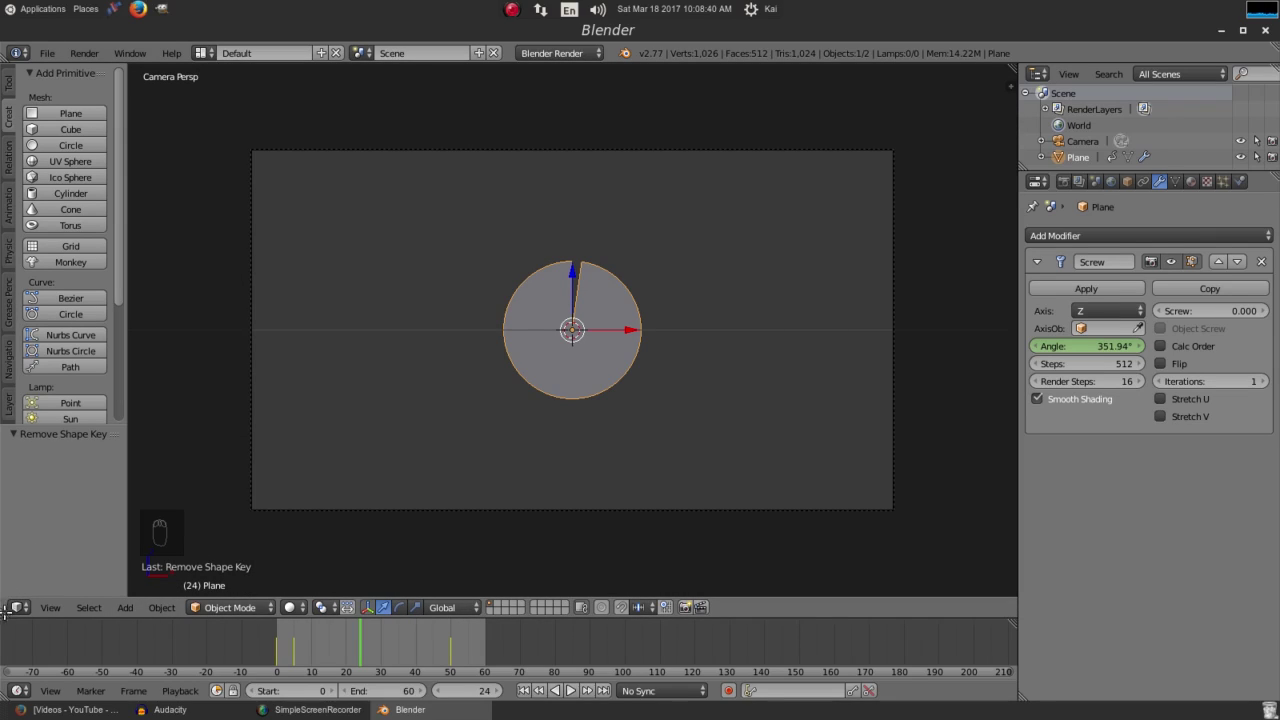
left_click_drag(3, 614, 10, 272)
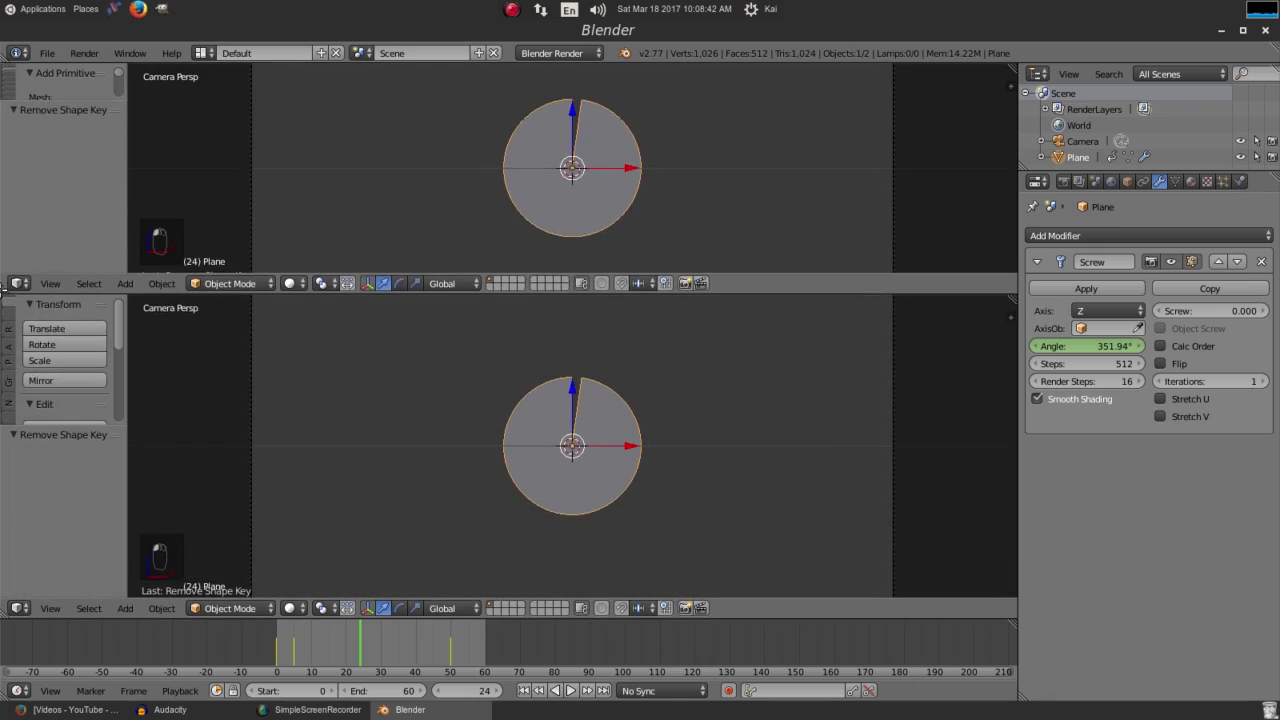
left_click(17, 609)
left_click(47, 528)
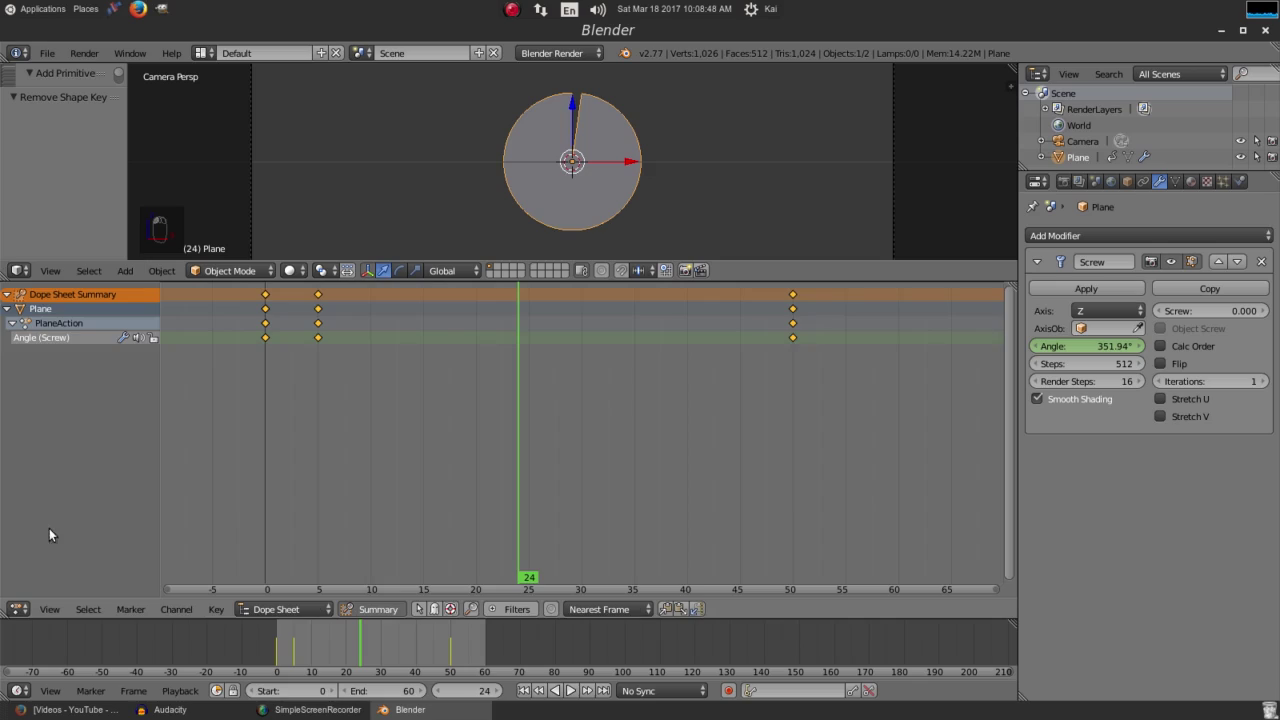
Step: Move the middle Screw angle keyframe to frame 20 and play the animation from the start
scroll(366, 413, "up", 2)
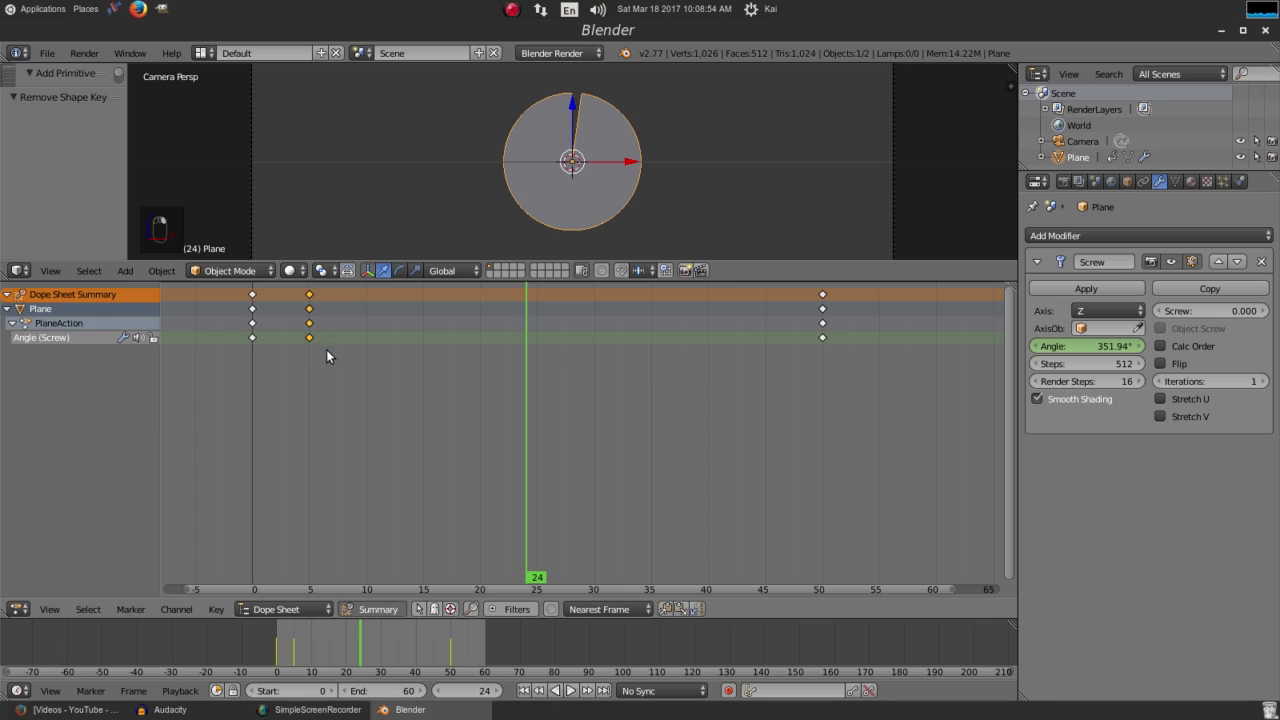
key("g")
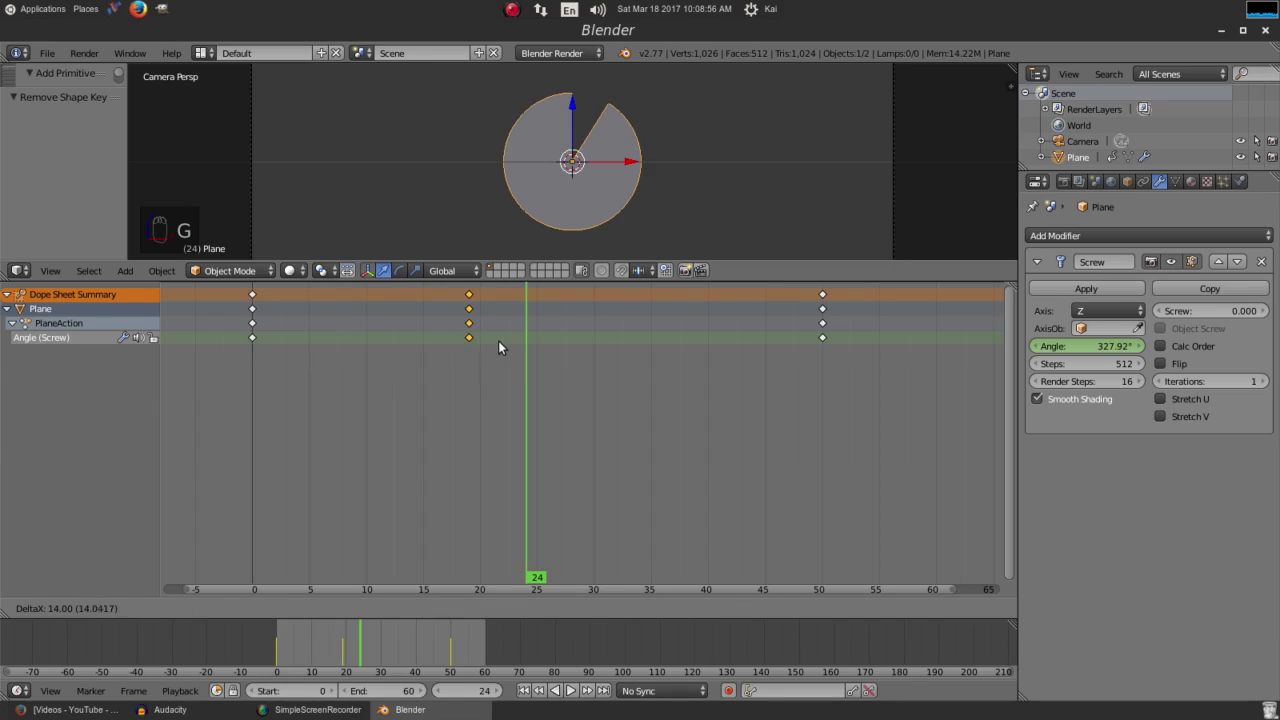
left_click(506, 341)
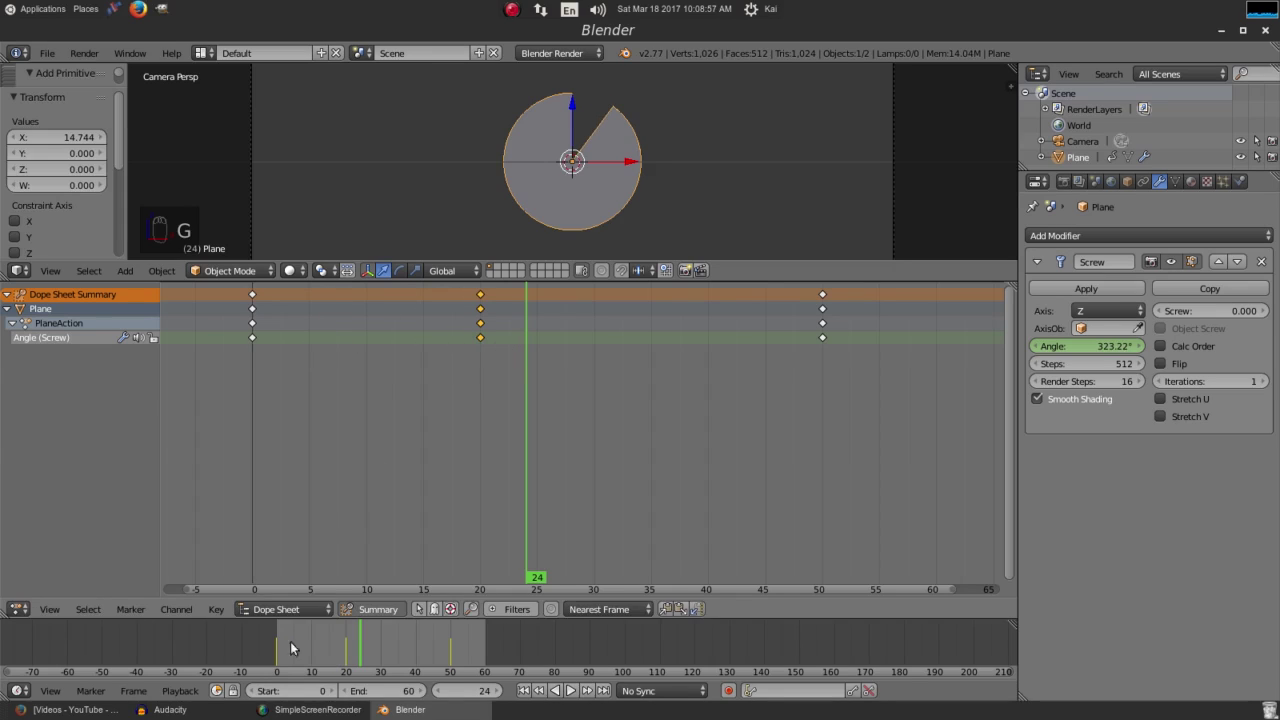
left_click(347, 637)
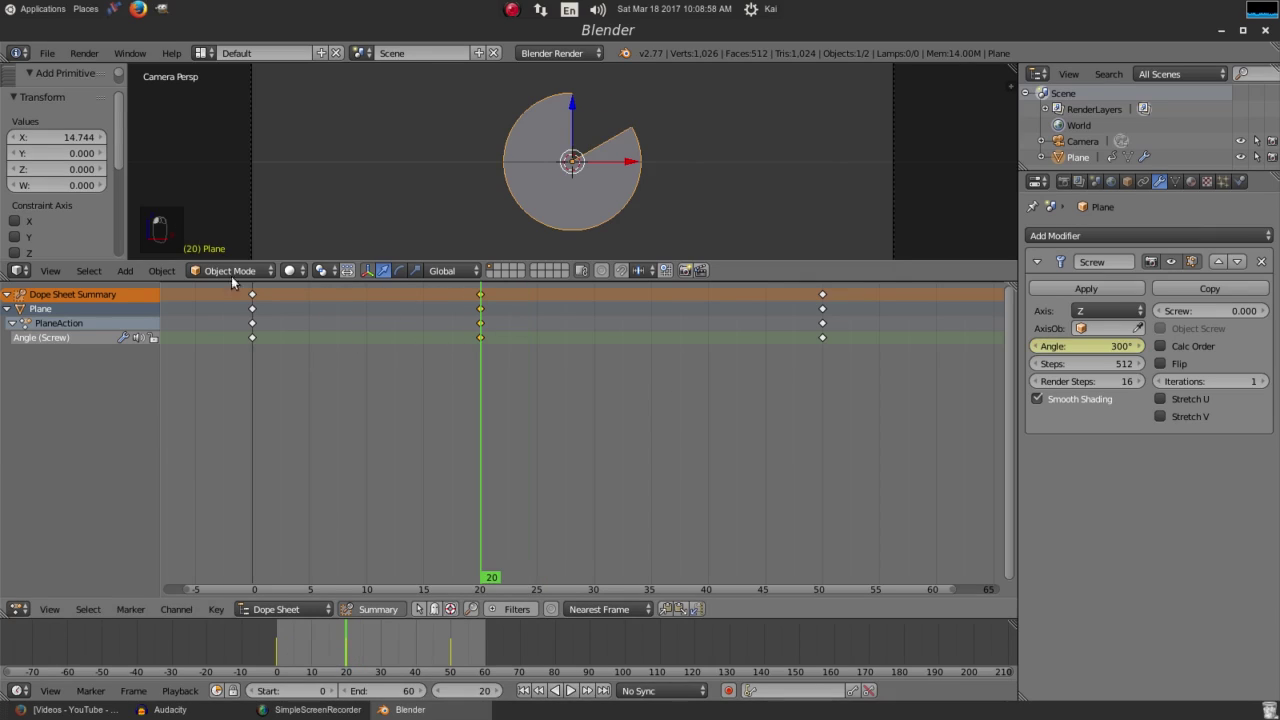
left_click(526, 691)
left_click(571, 691)
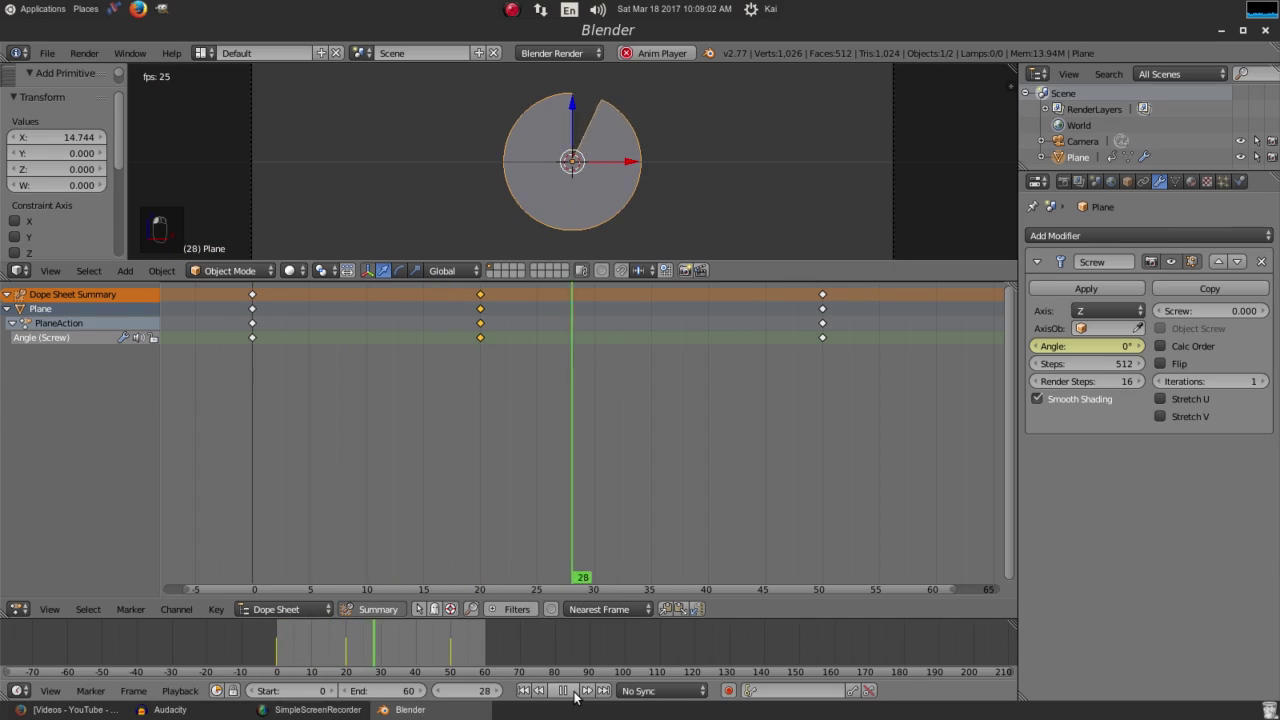
left_click(563, 691)
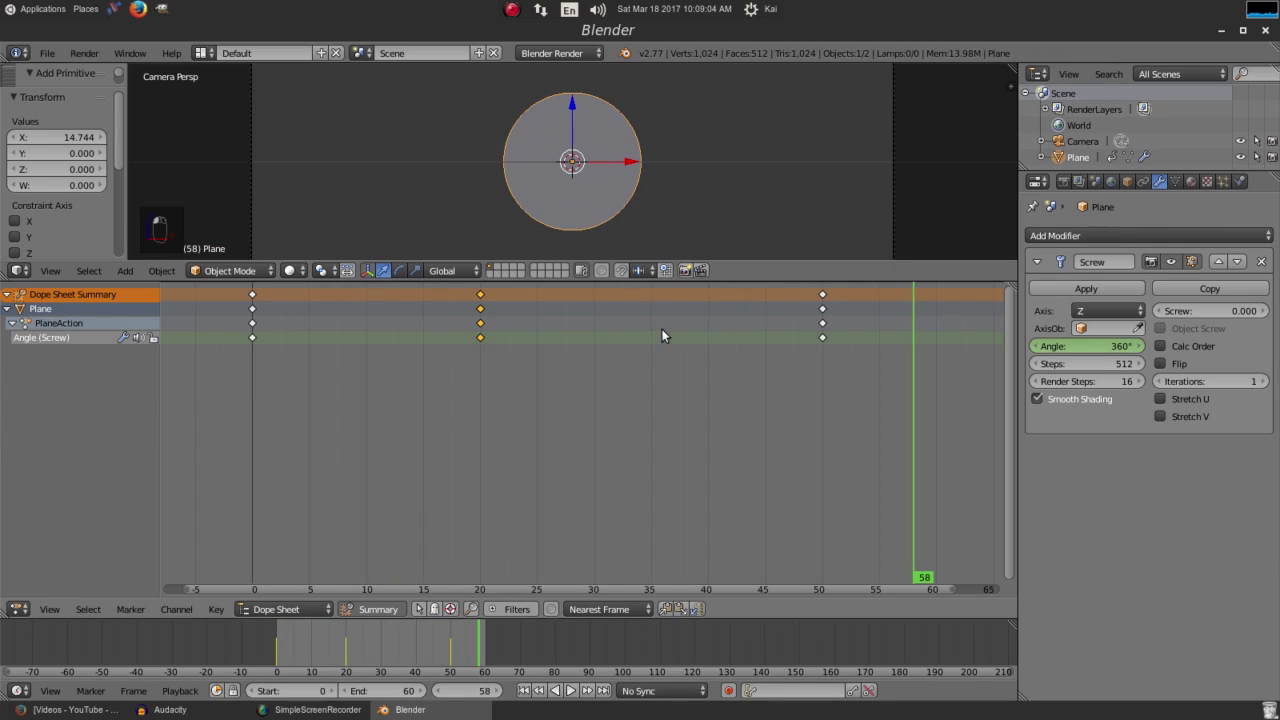
Step: Move the middle Screw angle keyframe back to frame 5 and replay the animation from the start
key("g")
left_click(489, 341)
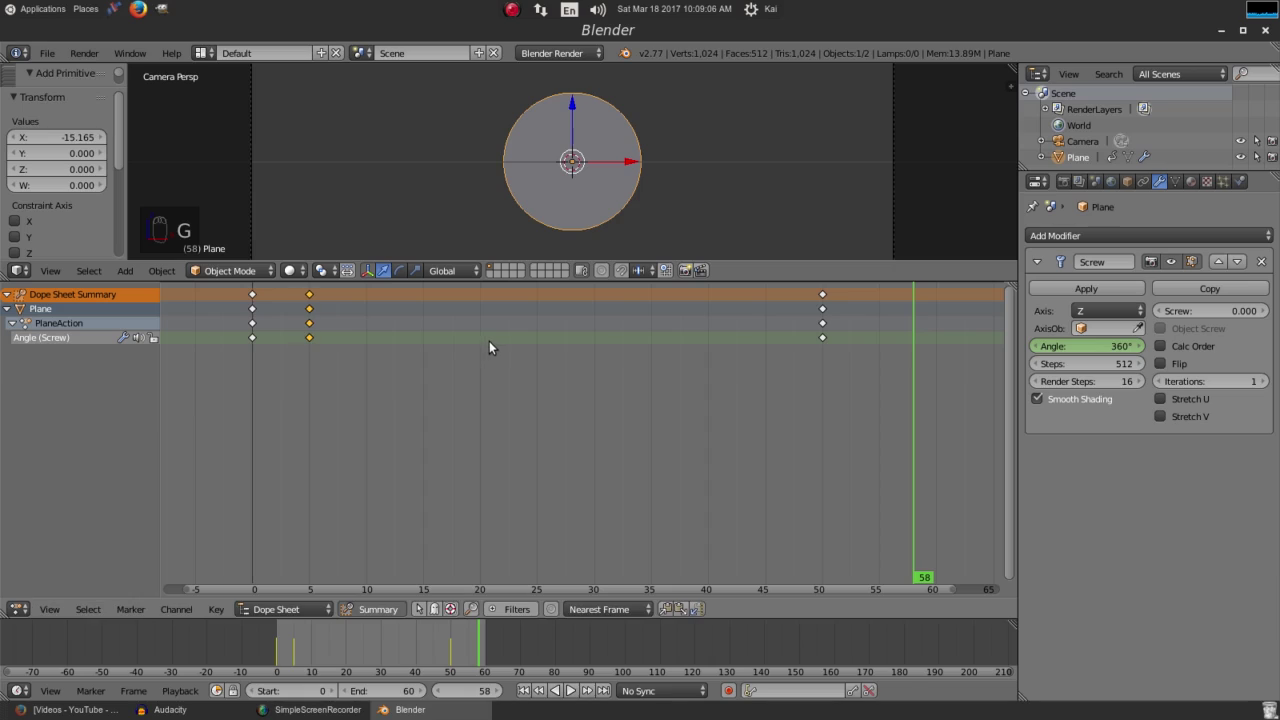
left_click(526, 691)
left_click(571, 691)
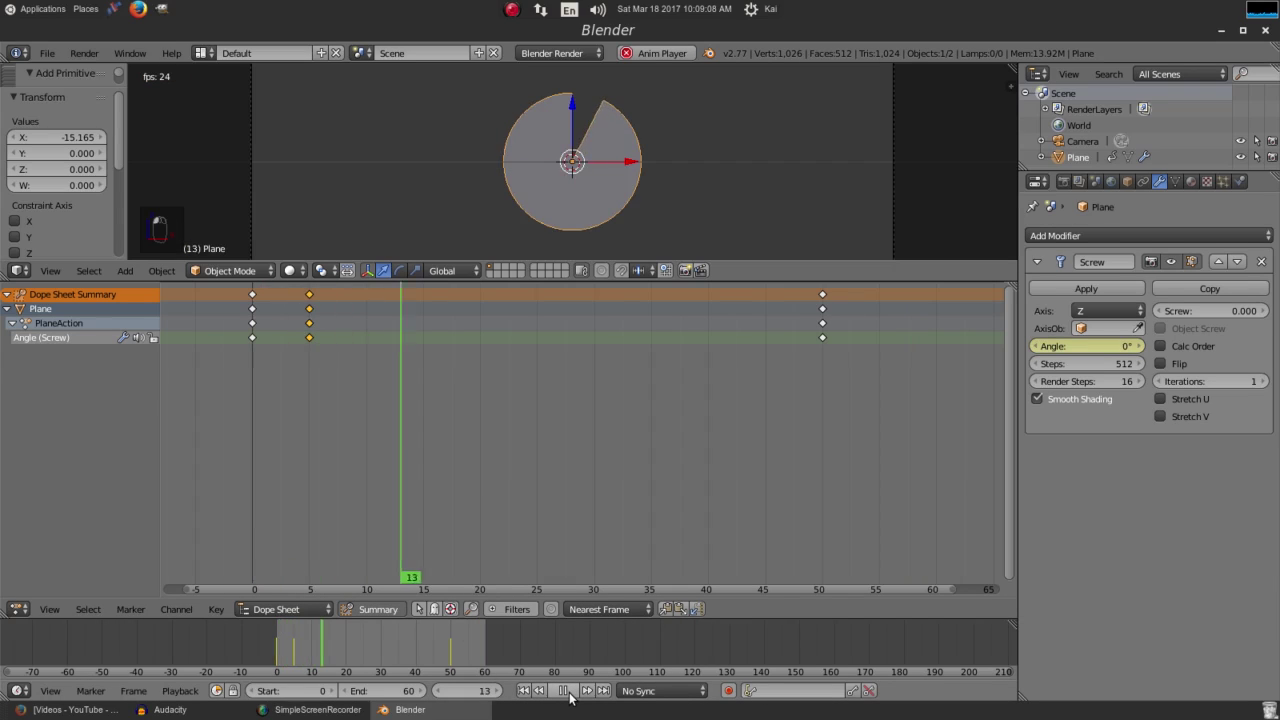
left_click(565, 691)
Step: Move the middle Screw angle keyframe to frame 1 and replay the animation from the start
key("g")
left_click(541, 372)
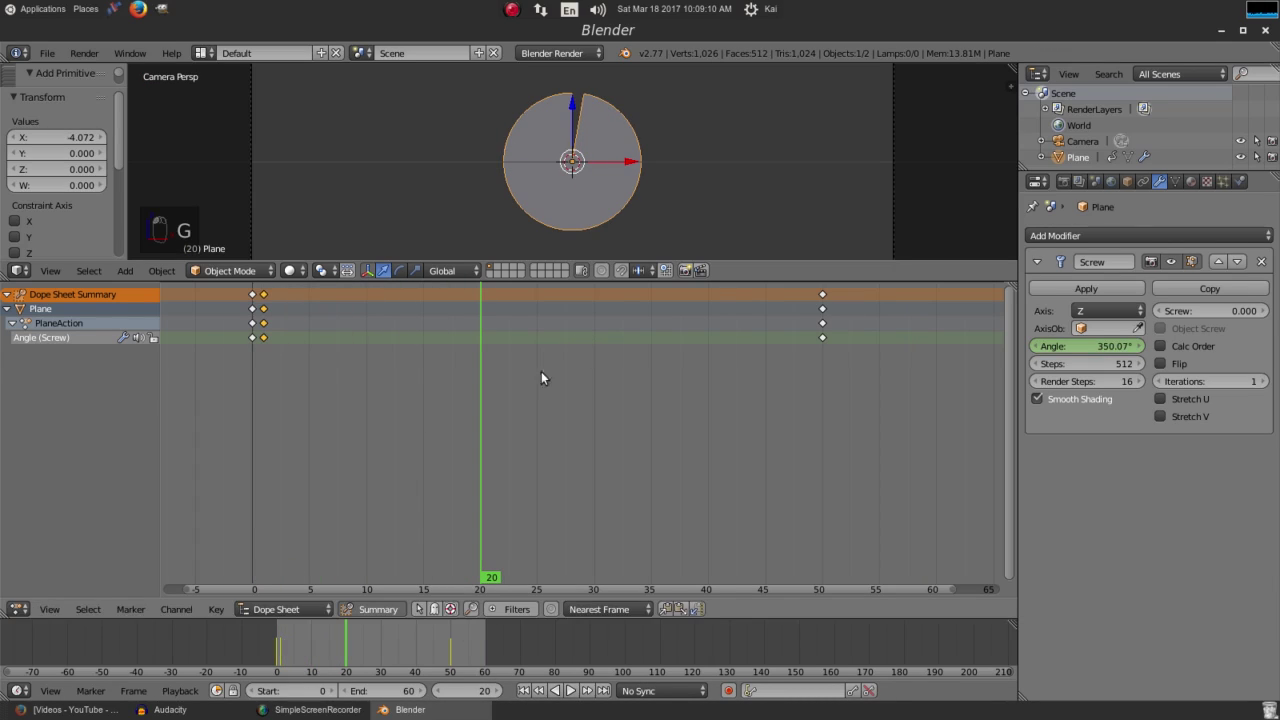
left_click(524, 691)
left_click(571, 691)
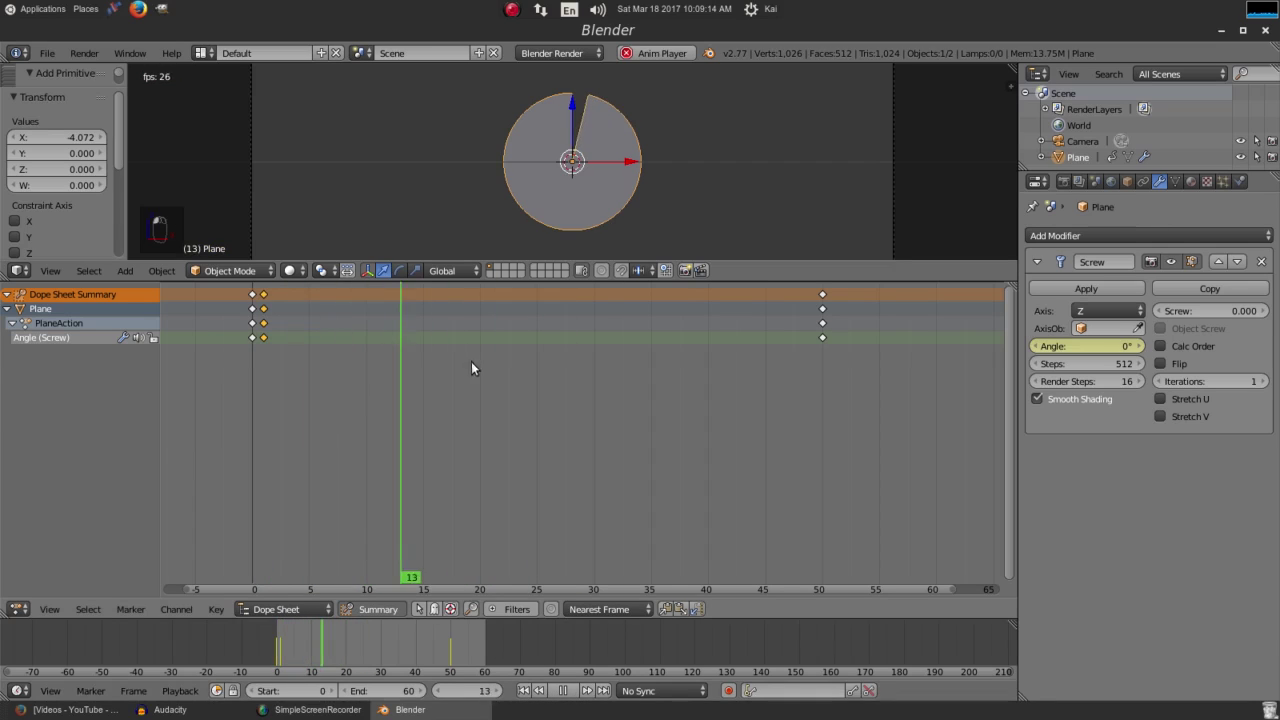
key("alt+a")
Step: Move the middle Screw angle keyframe to frame 45 and replay the animation from the start
key("g")
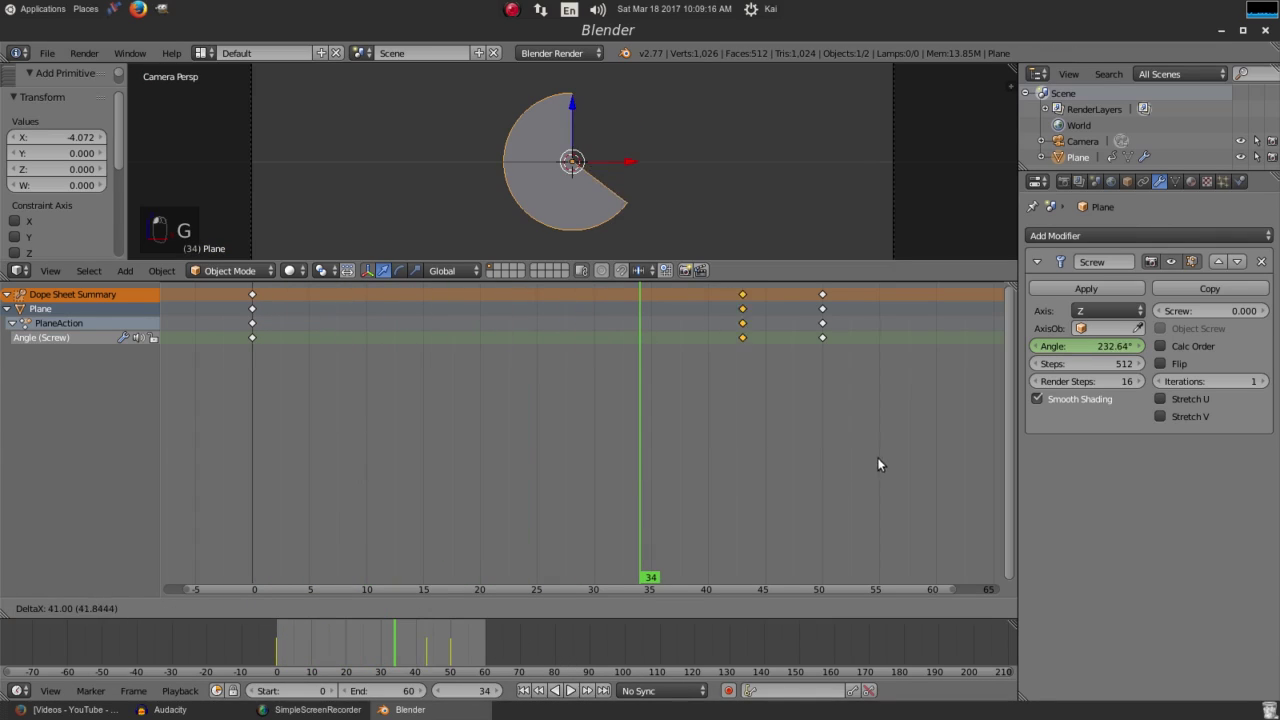
left_click(896, 461)
left_click(524, 691)
left_click(571, 691)
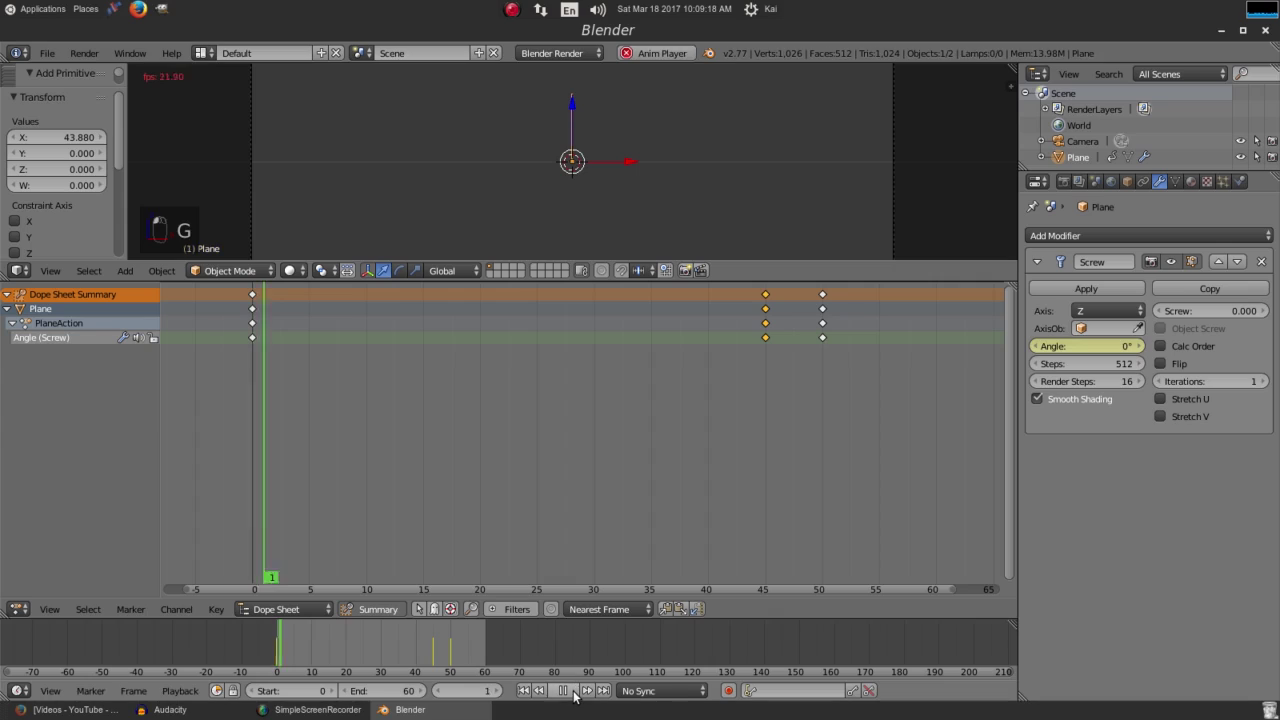
left_click(571, 691)
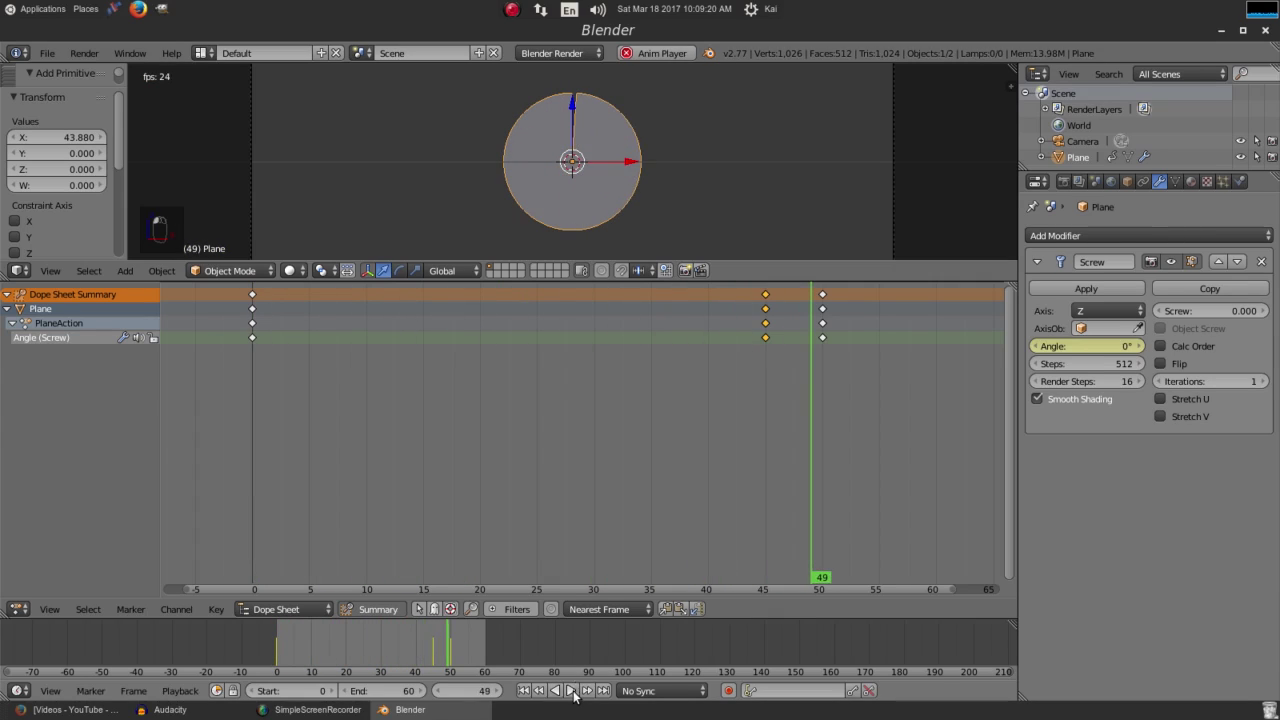
Step: Move the middle Screw angle keyframe to frame 10 and play the animation from the start
key("g")
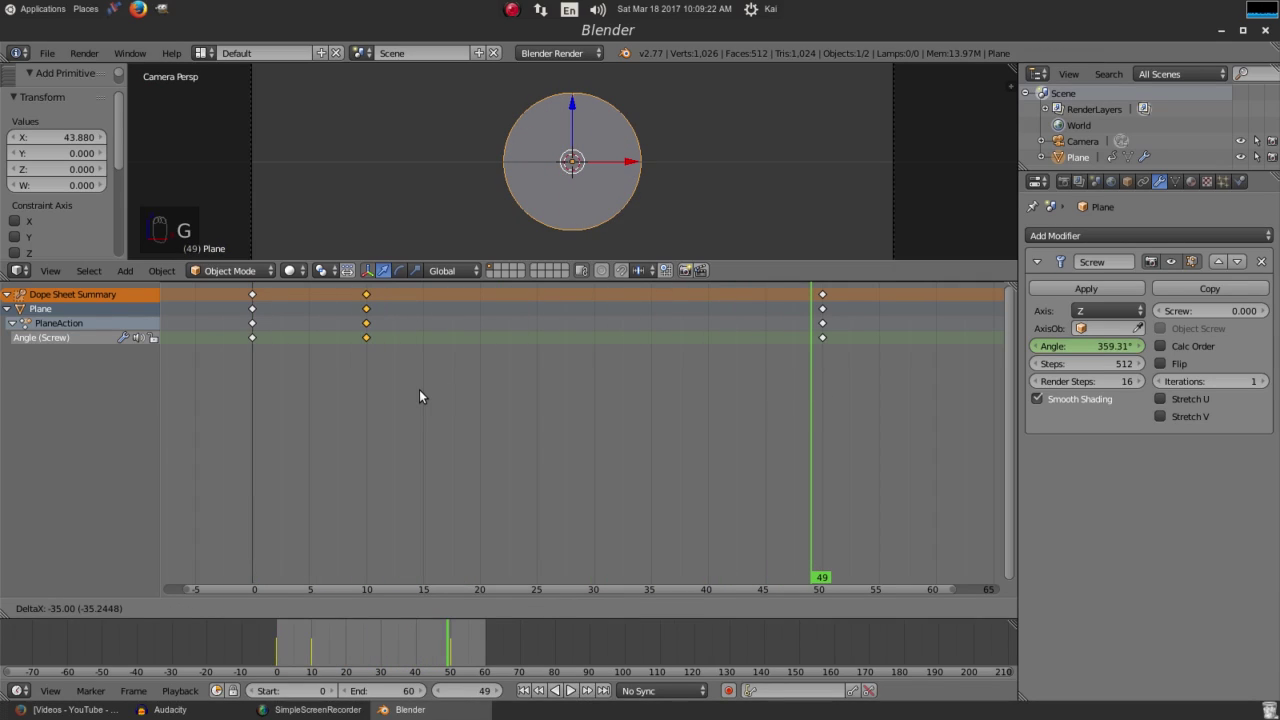
left_click(419, 389)
left_click(521, 691)
left_click(571, 691)
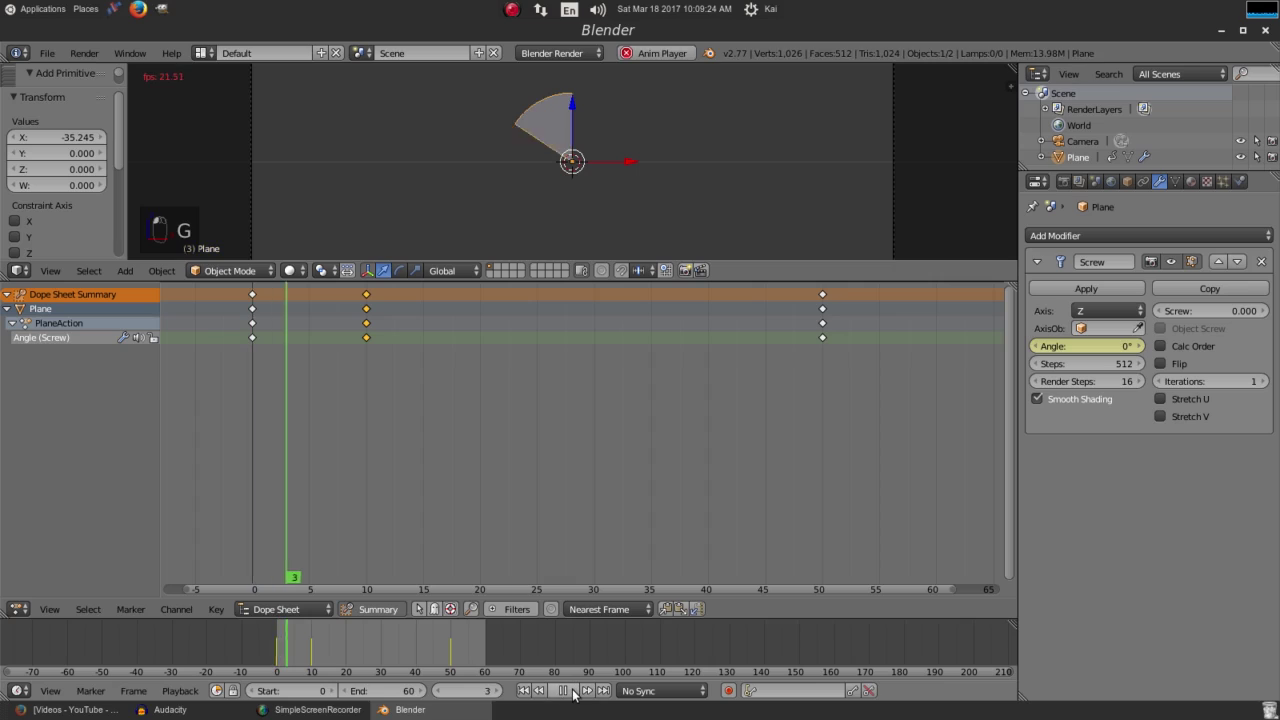
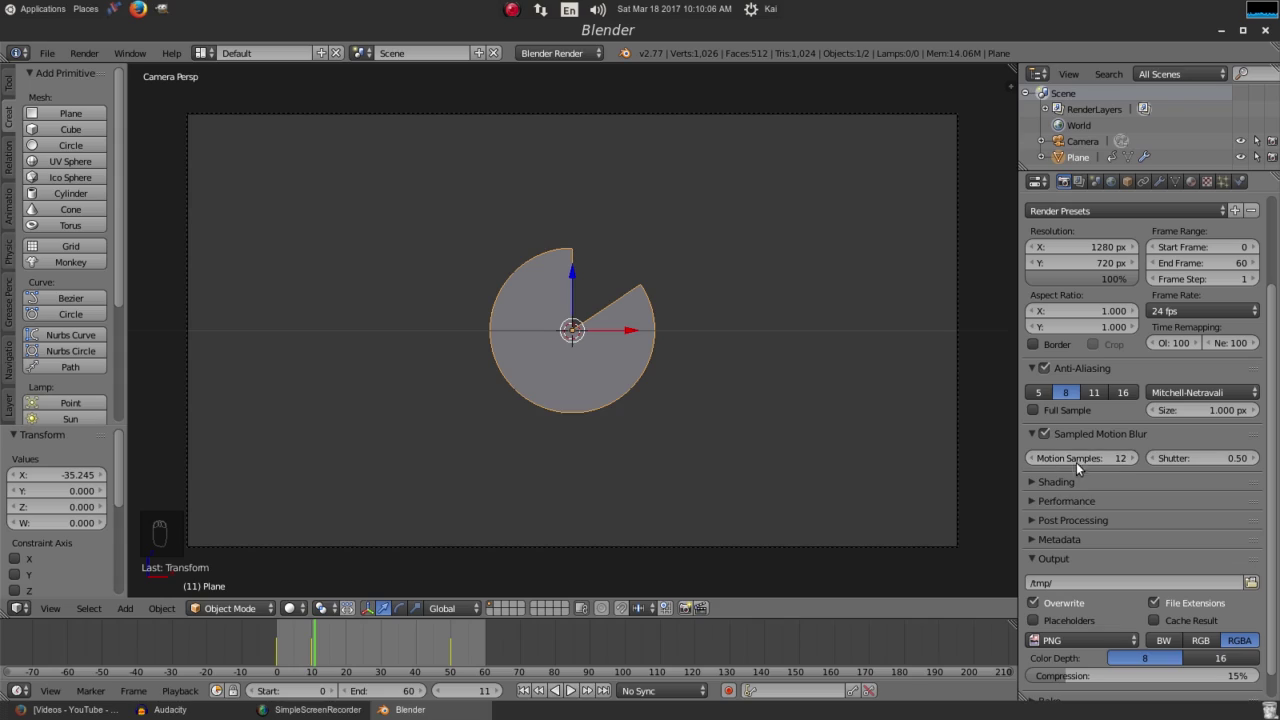
Step: Set the render output file format to H.264 with RGB color
scroll(1083, 420, "down", 1)
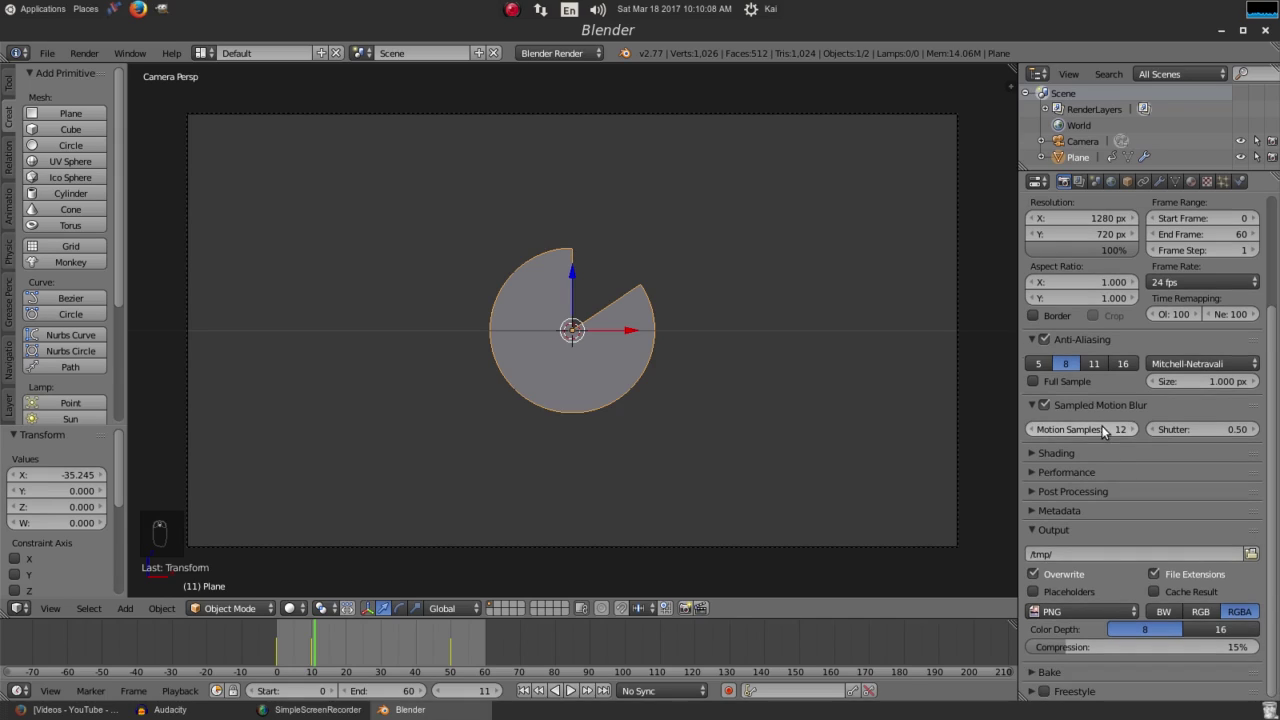
left_click(1058, 612)
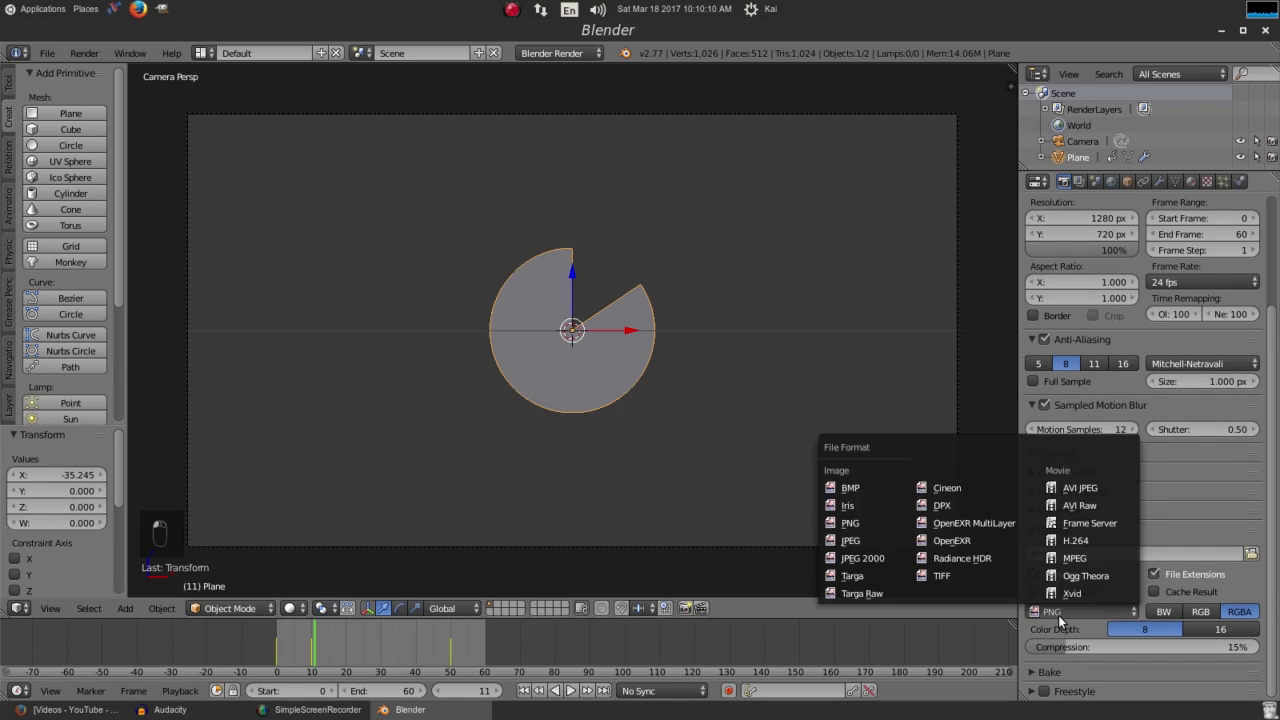
left_click(1097, 542)
left_click(1229, 611)
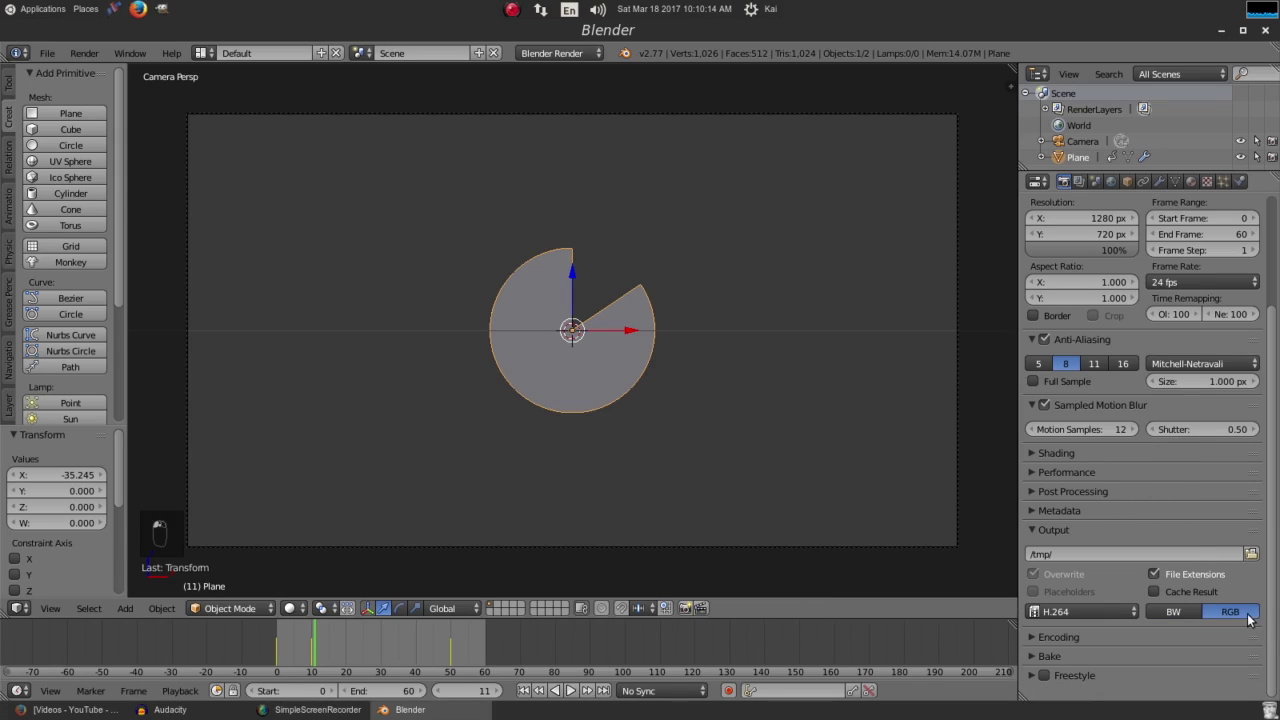
Step: Set the video encoding format to MPEG-4 with the H.264 codec, then collapse the encoding settings
left_click(1058, 637)
scroll(1093, 482, "down", 5)
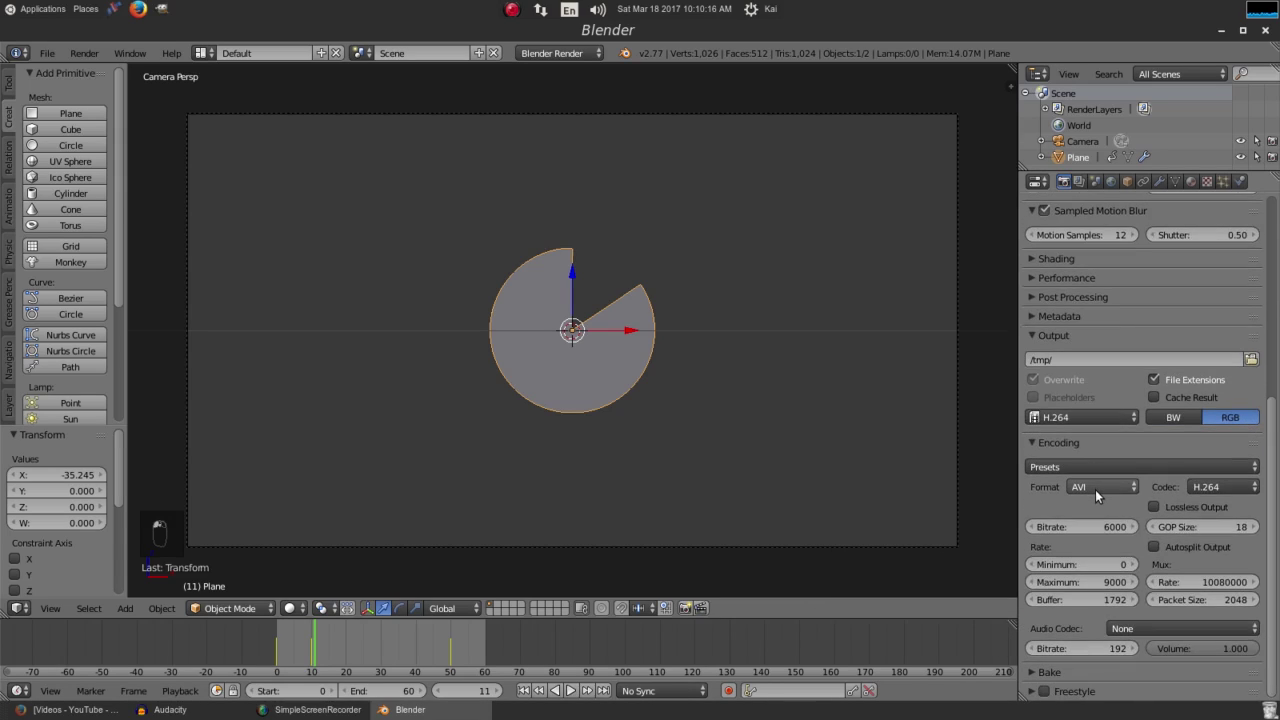
left_click(1085, 488)
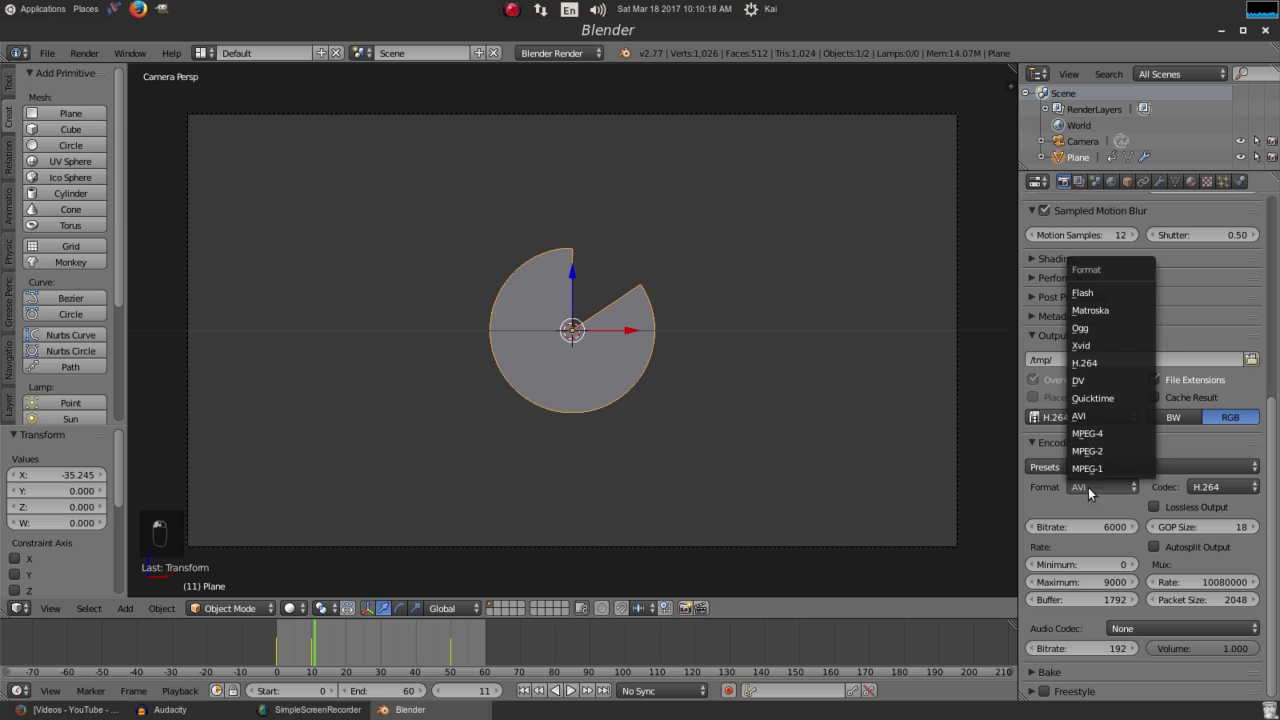
left_click(1122, 431)
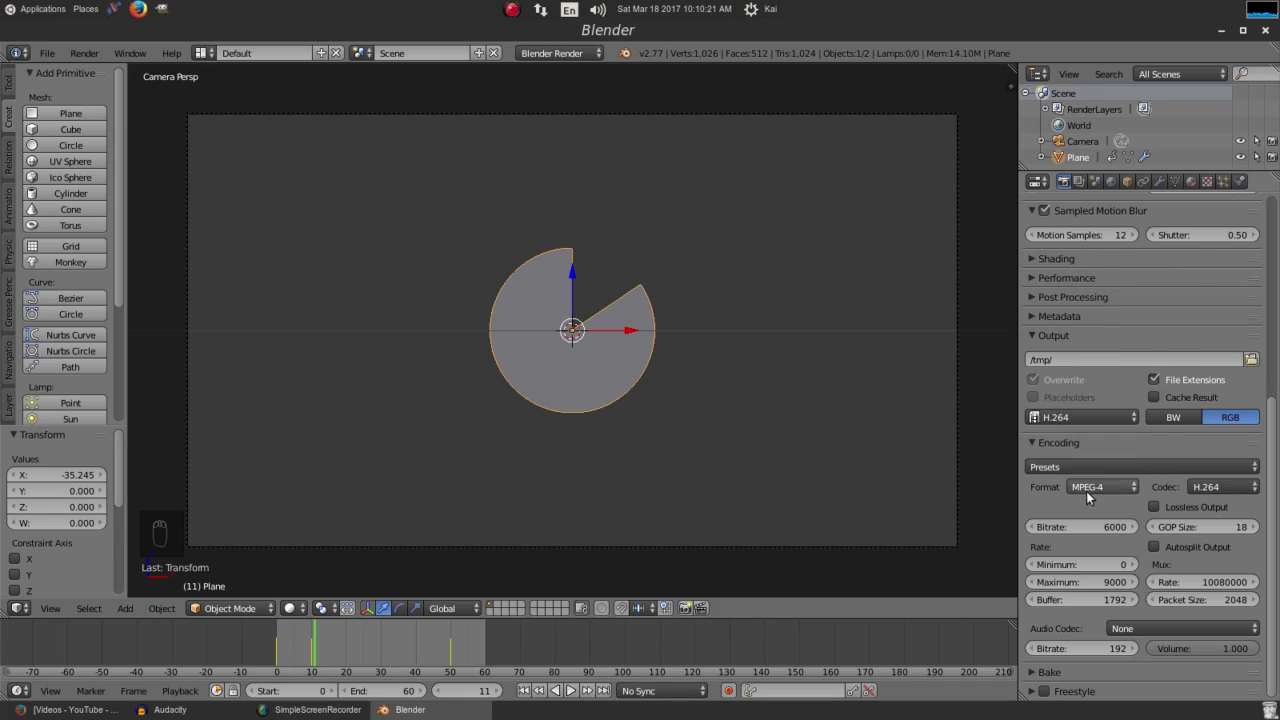
left_click(1222, 487)
left_click(1150, 442)
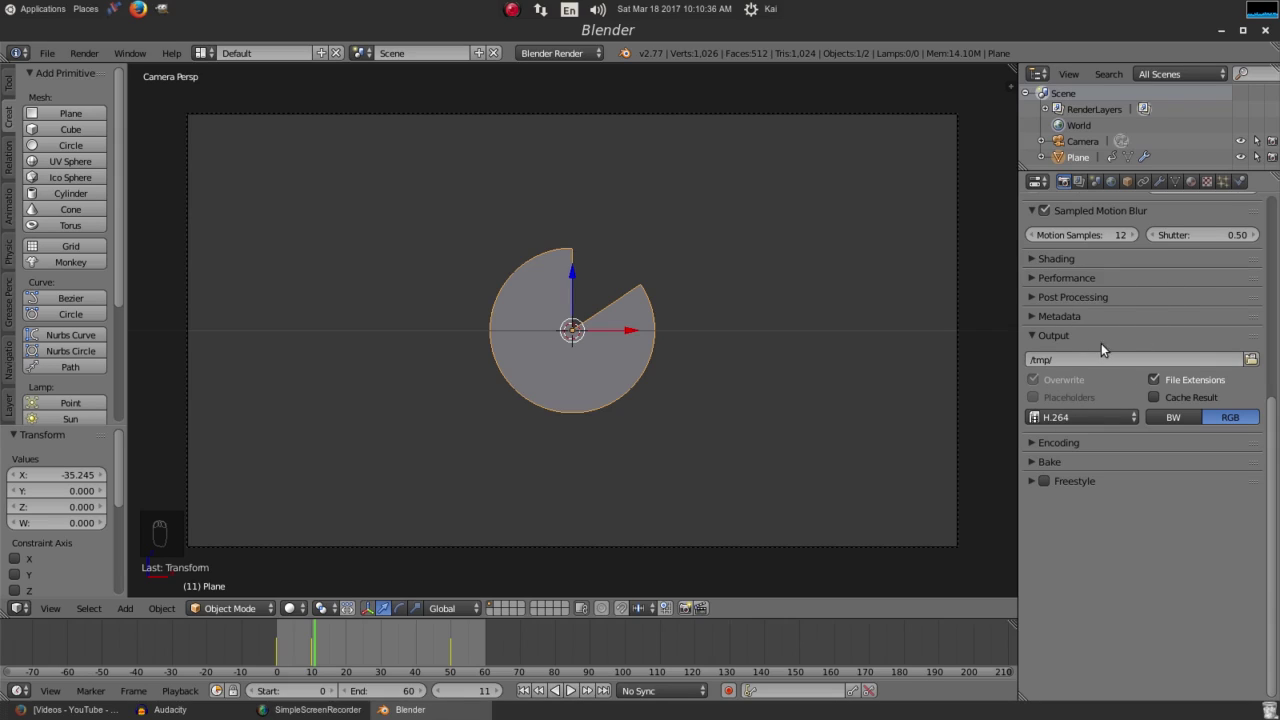
scroll(1126, 343, "up", 7)
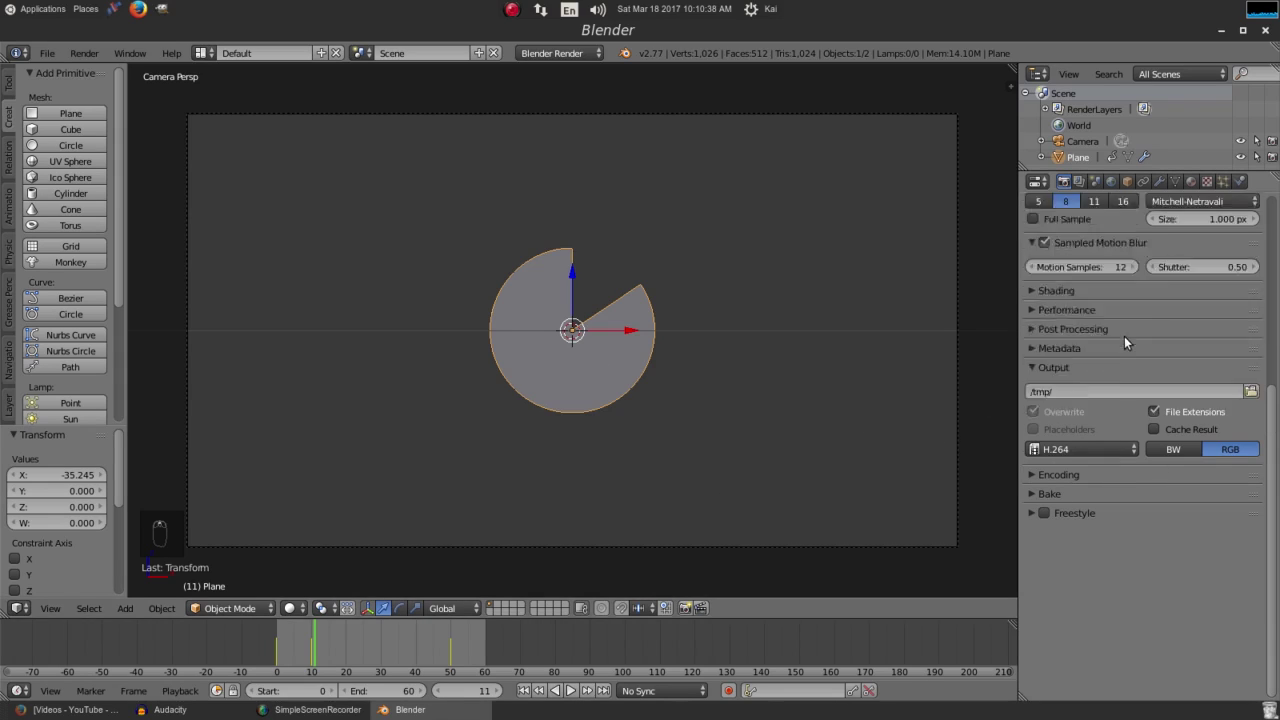
key("ctrl+F12")
scroll(735, 315, "up", 2)
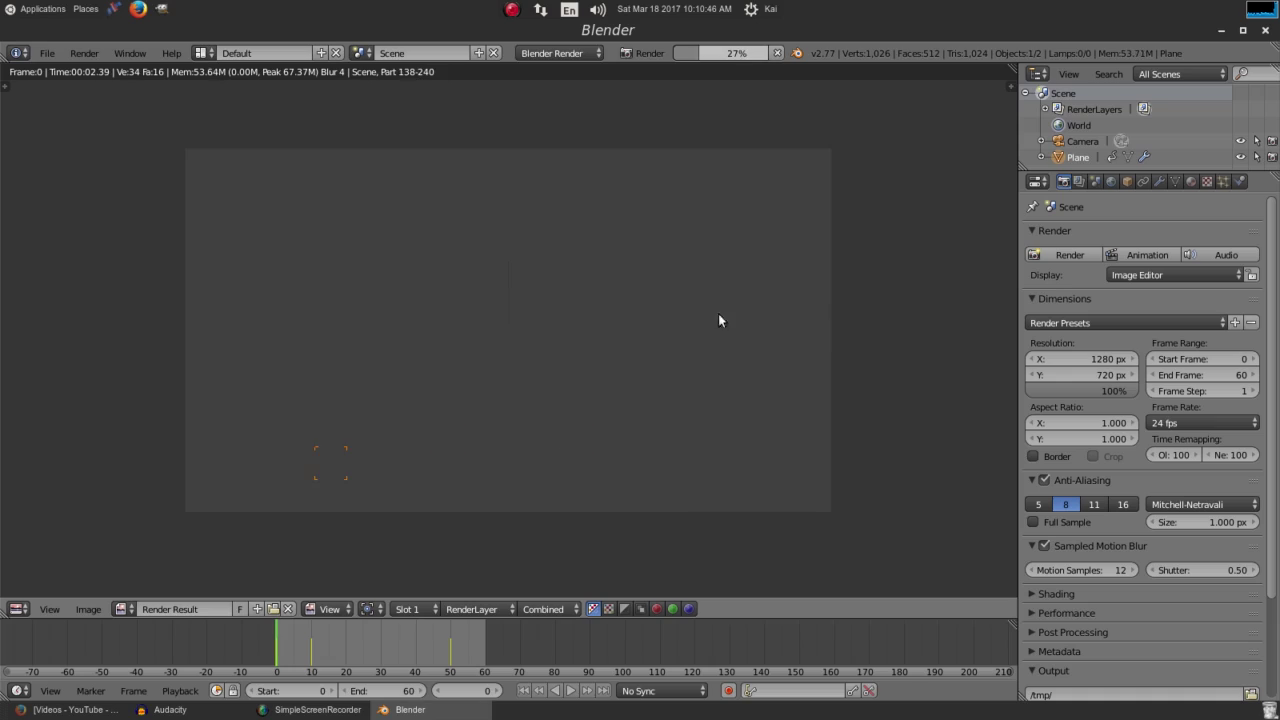
left_click(84, 52)
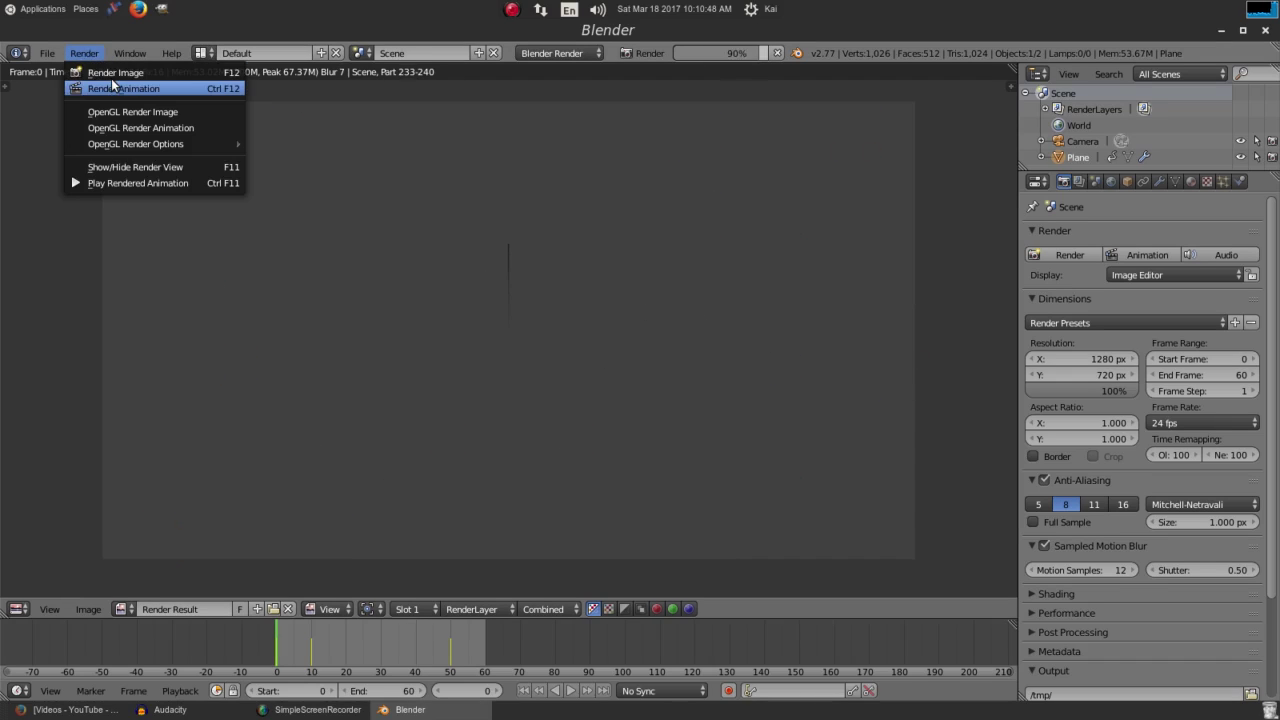
key("Escape")
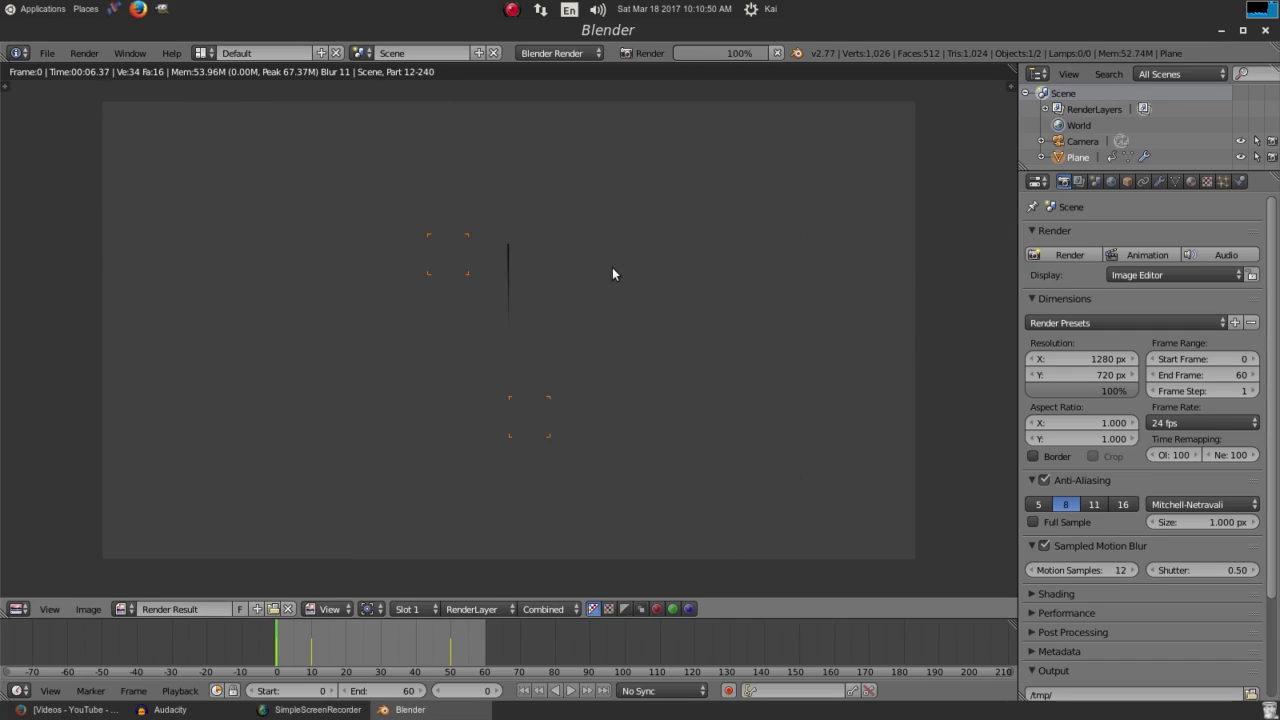
key("Escape")
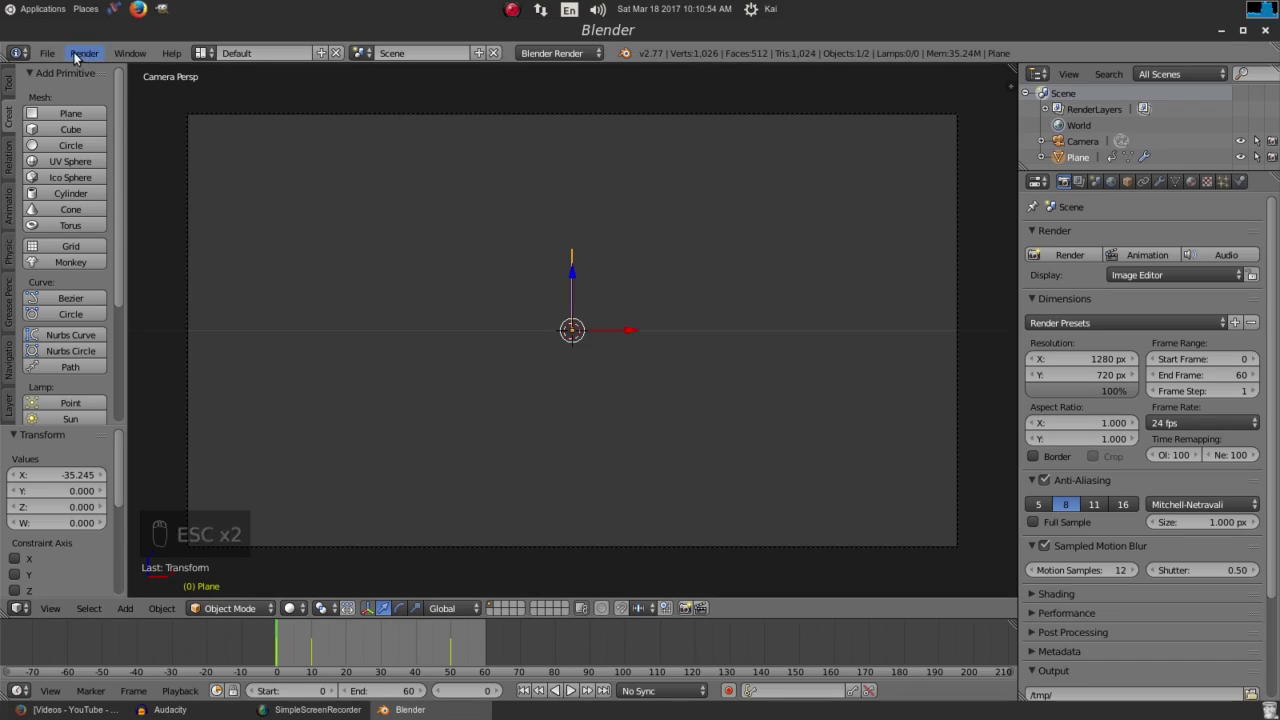
Step: Start rendering the full circle animation, frames 0 to 60, with the current H.264 output settings
left_click(78, 56)
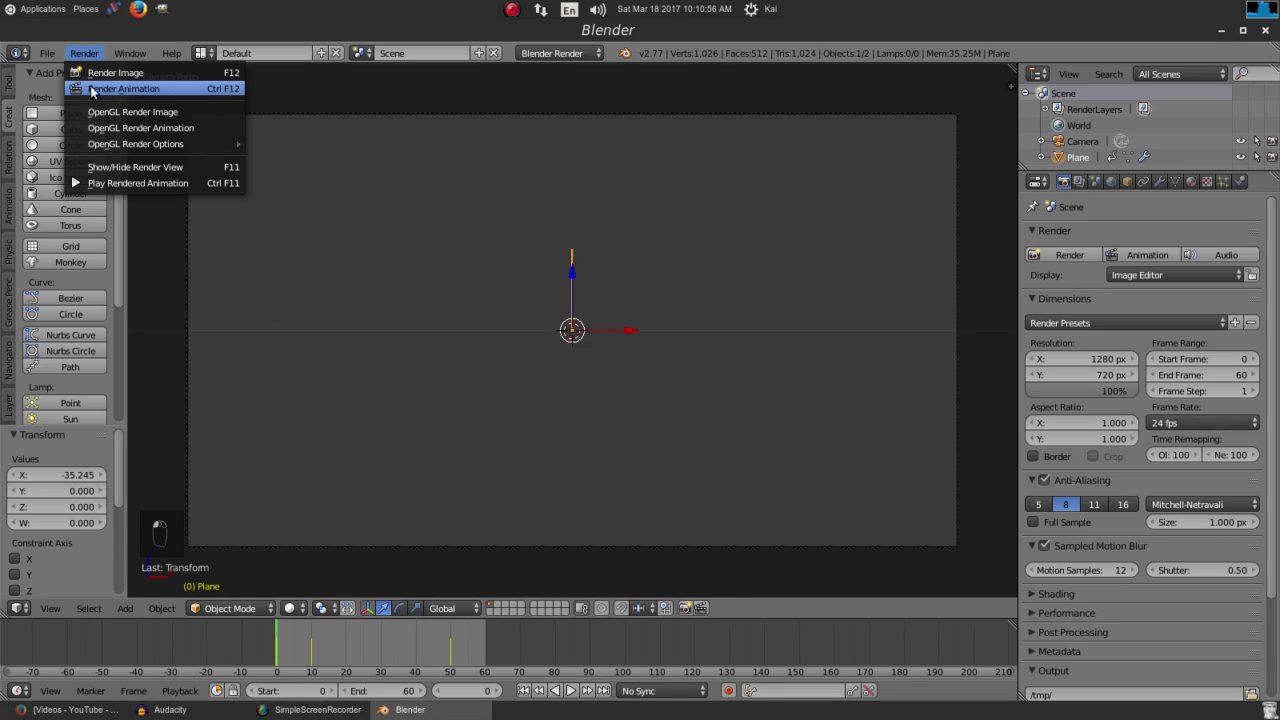
left_click(229, 90)
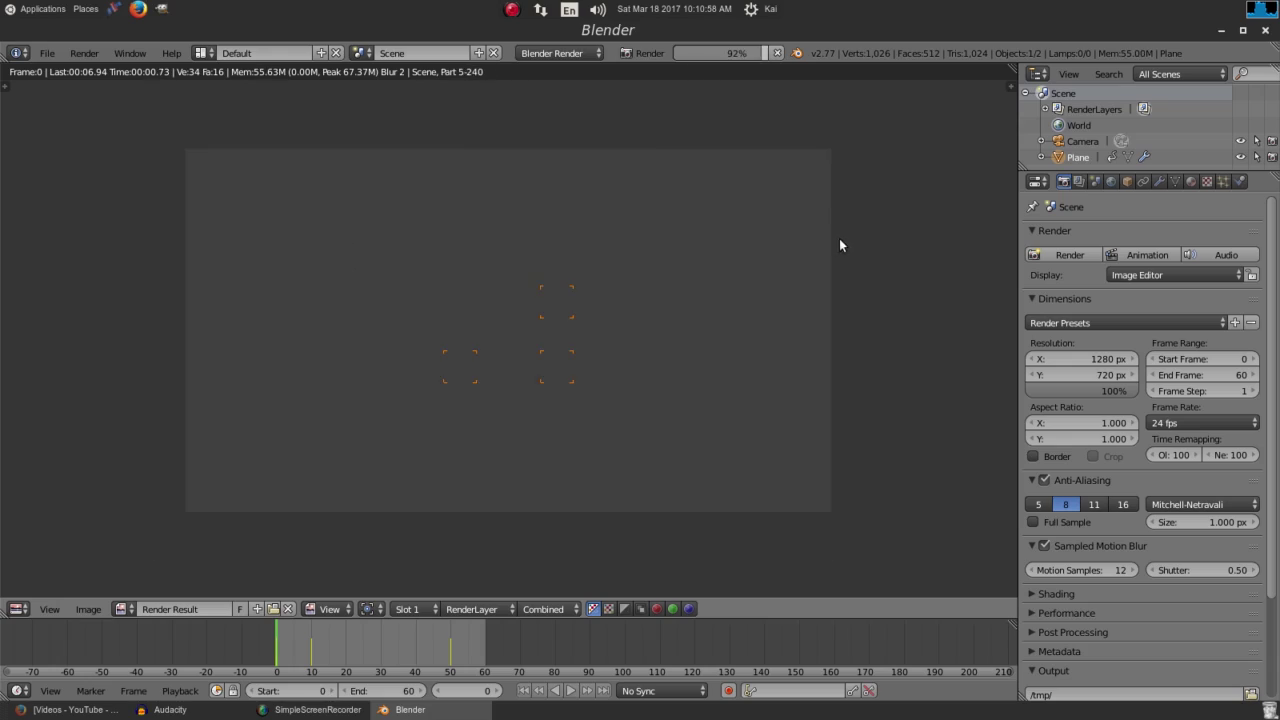